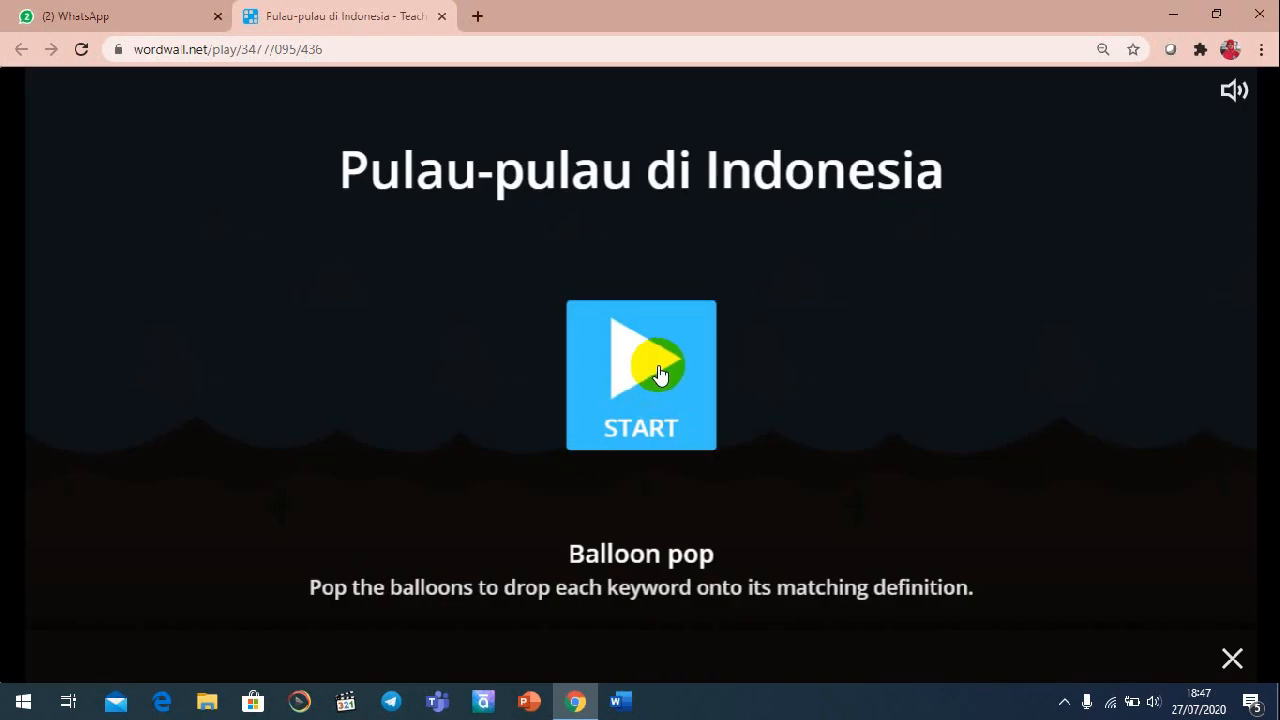
Start the "Pulau-pulau di Indonesia" Balloon pop game and pop balloons to drop the island maps onto the matching train wagons.
left_click(641, 388)
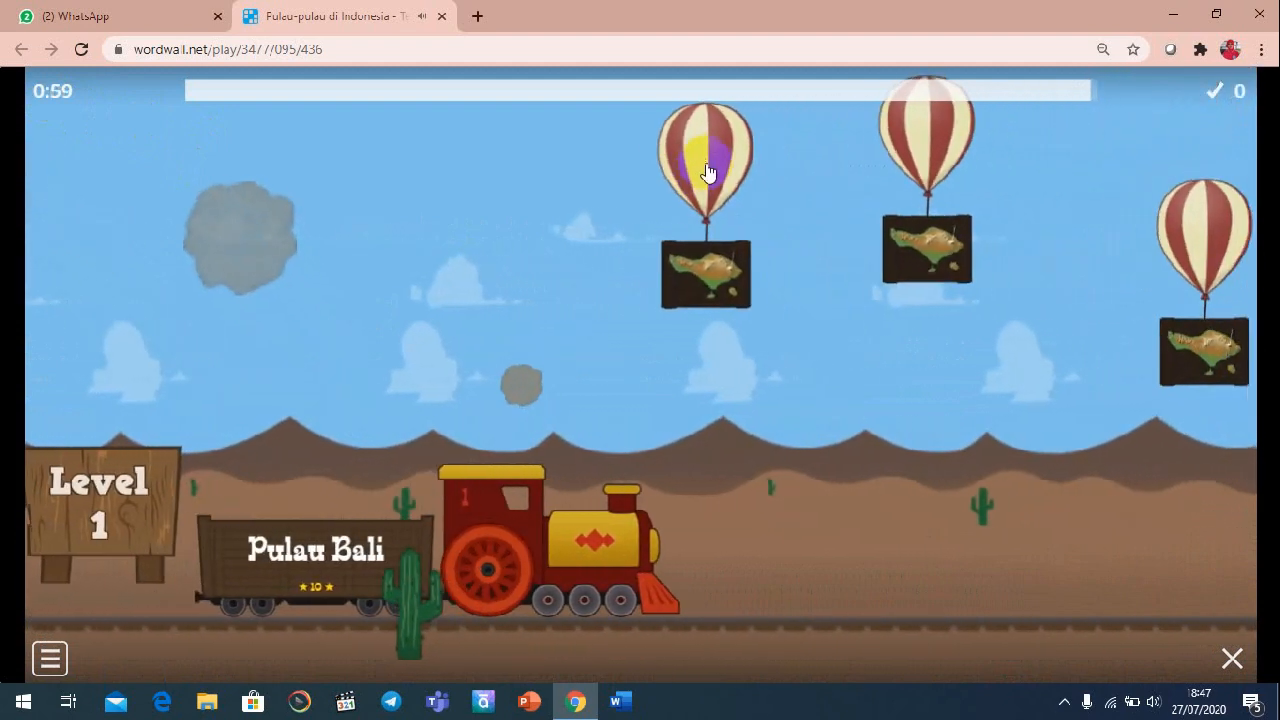
left_click(596, 167)
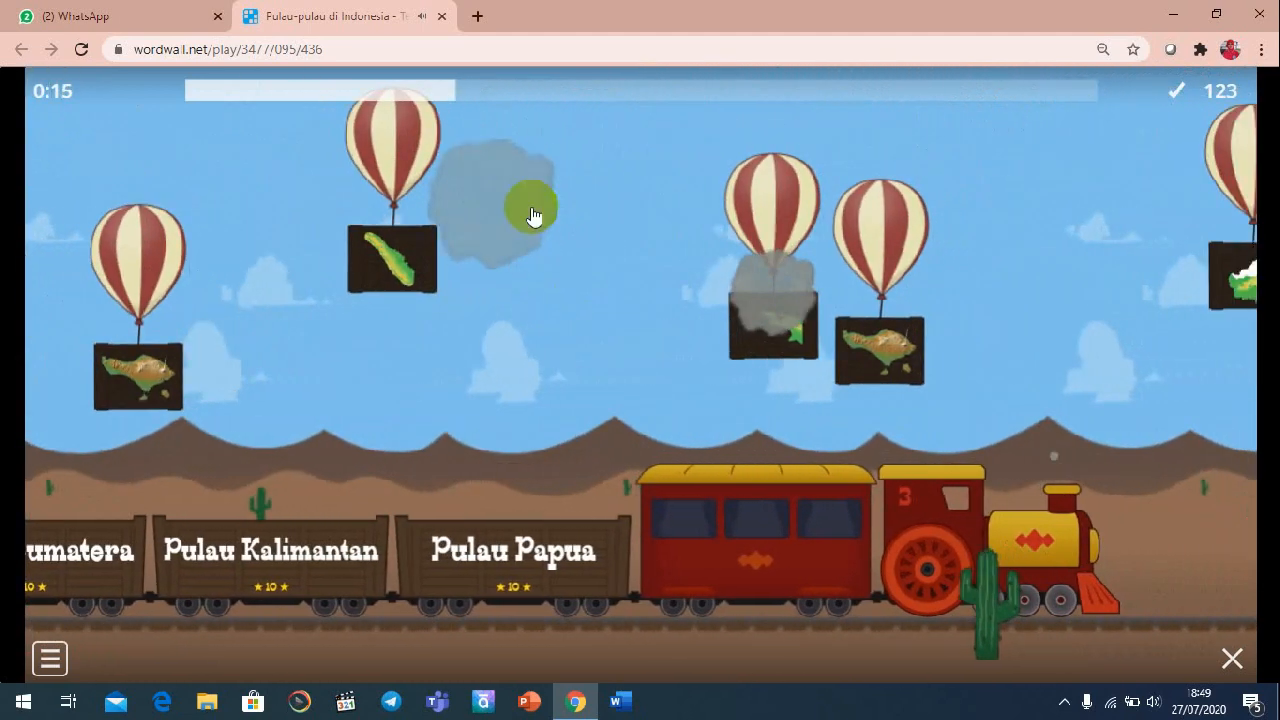
Close the WhatsApp and balloon game pages and go to wordwall.net.
left_click(218, 16)
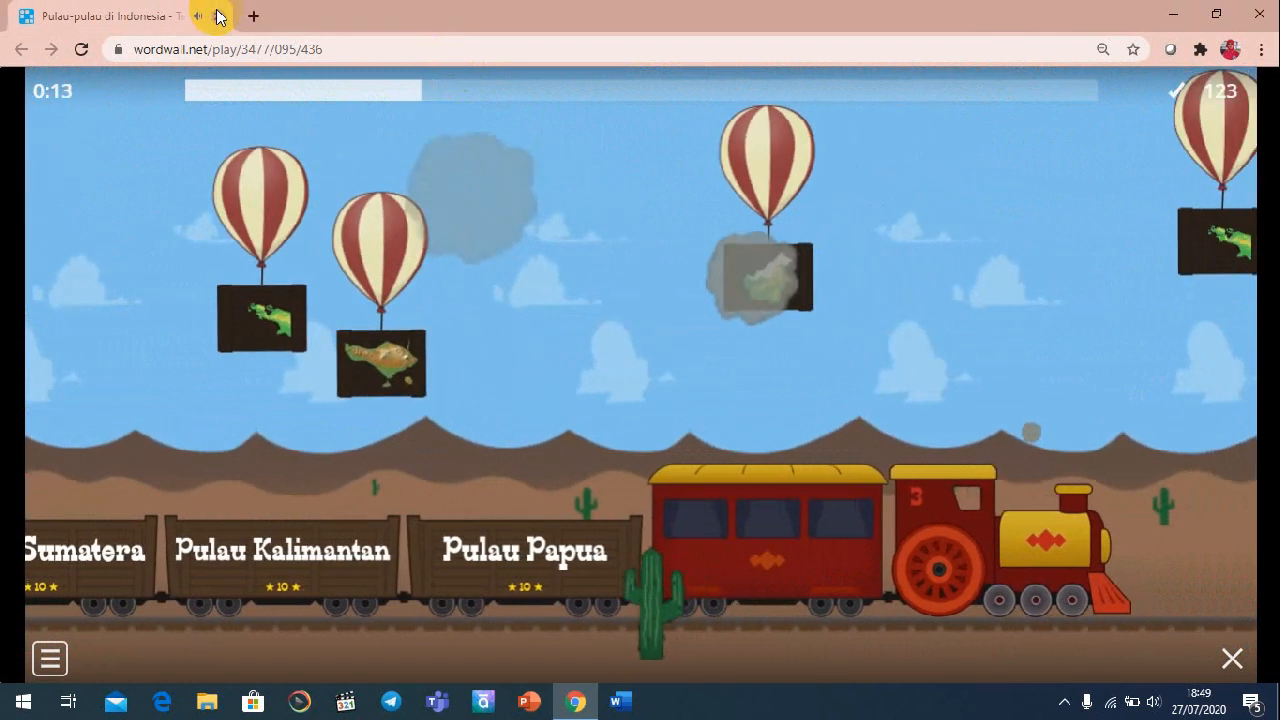
left_click(218, 17)
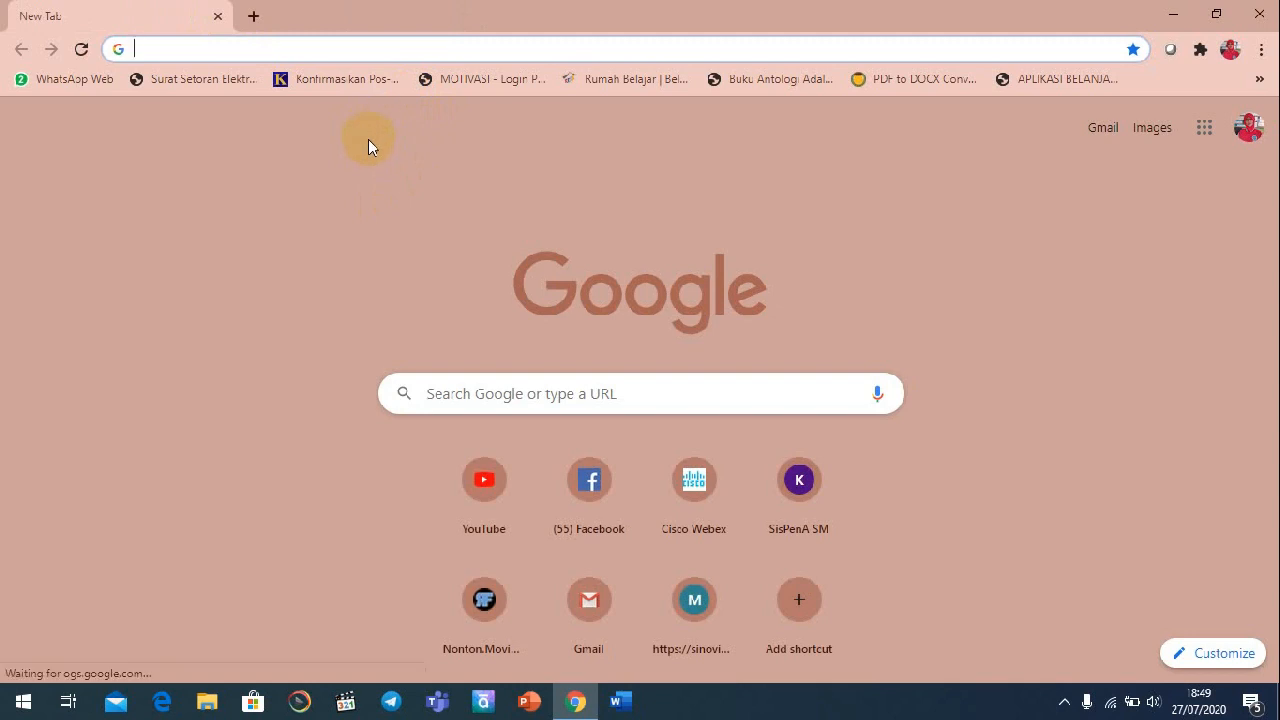
type("wordwall.net")
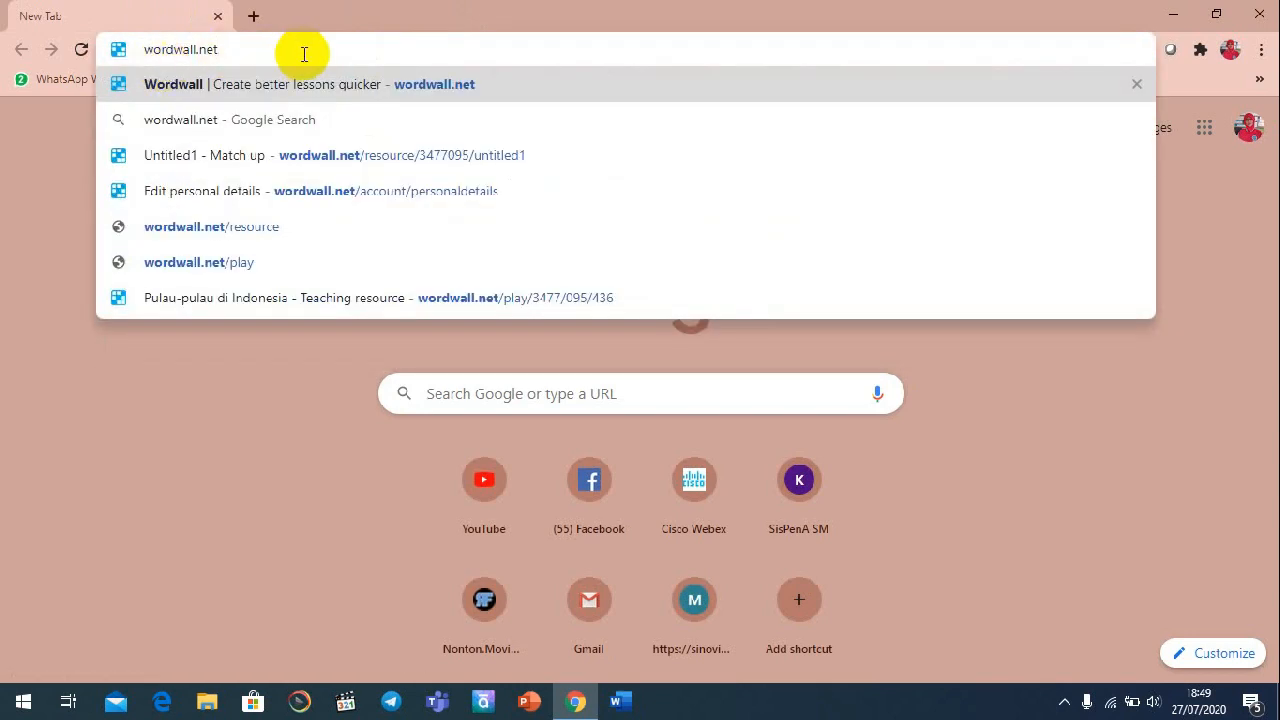
key("Return")
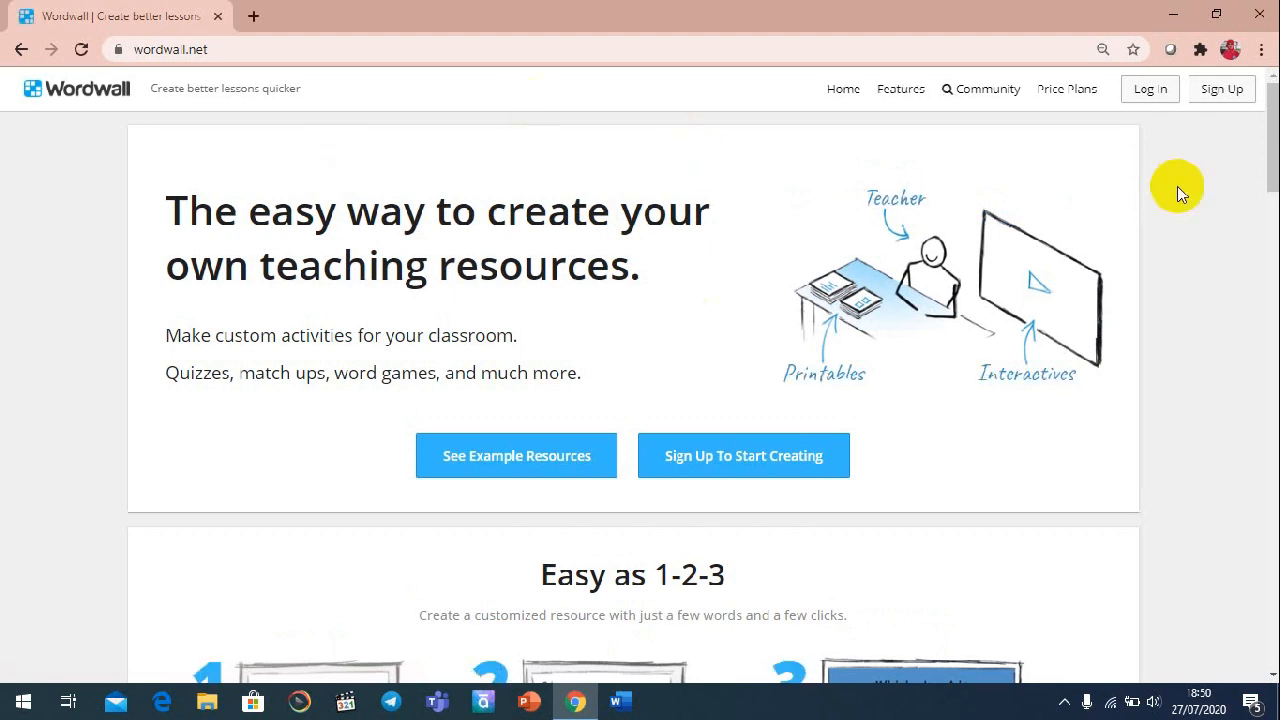
Open the Basic account sign-up form and fill in the e-mail address, password and password confirmation.
left_click(1222, 92)
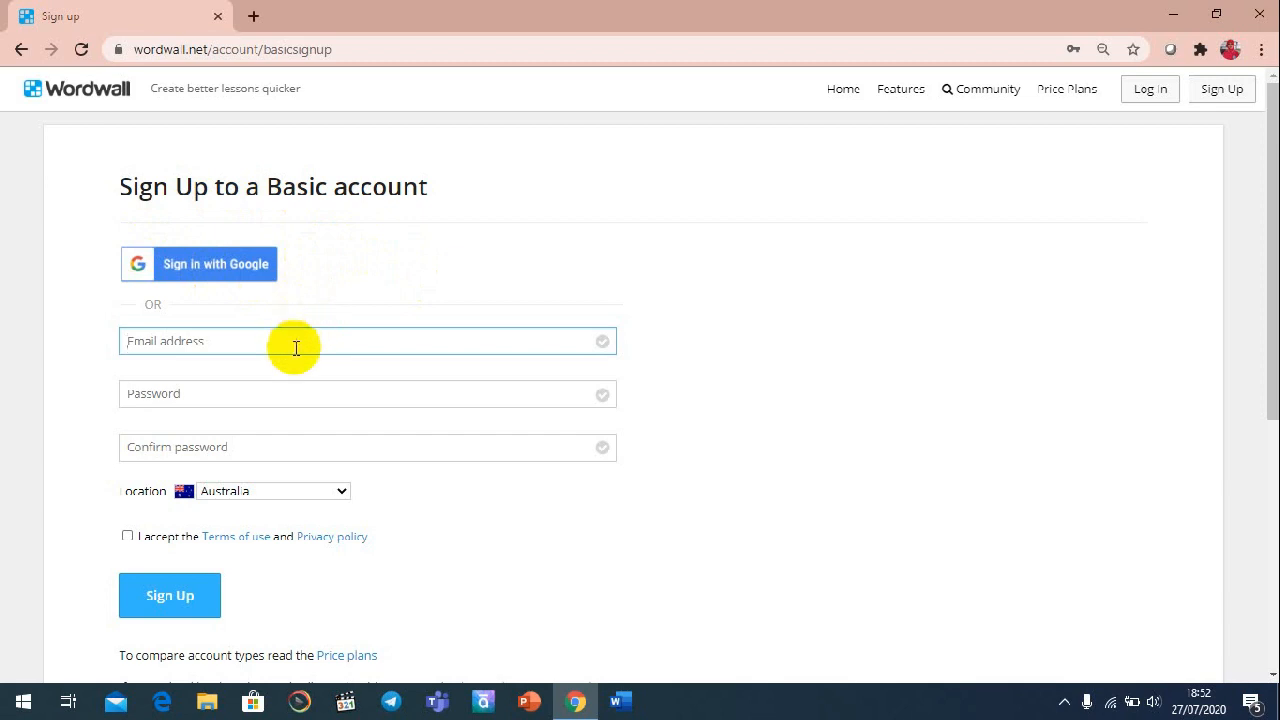
key("BackSpace")
type("ma")
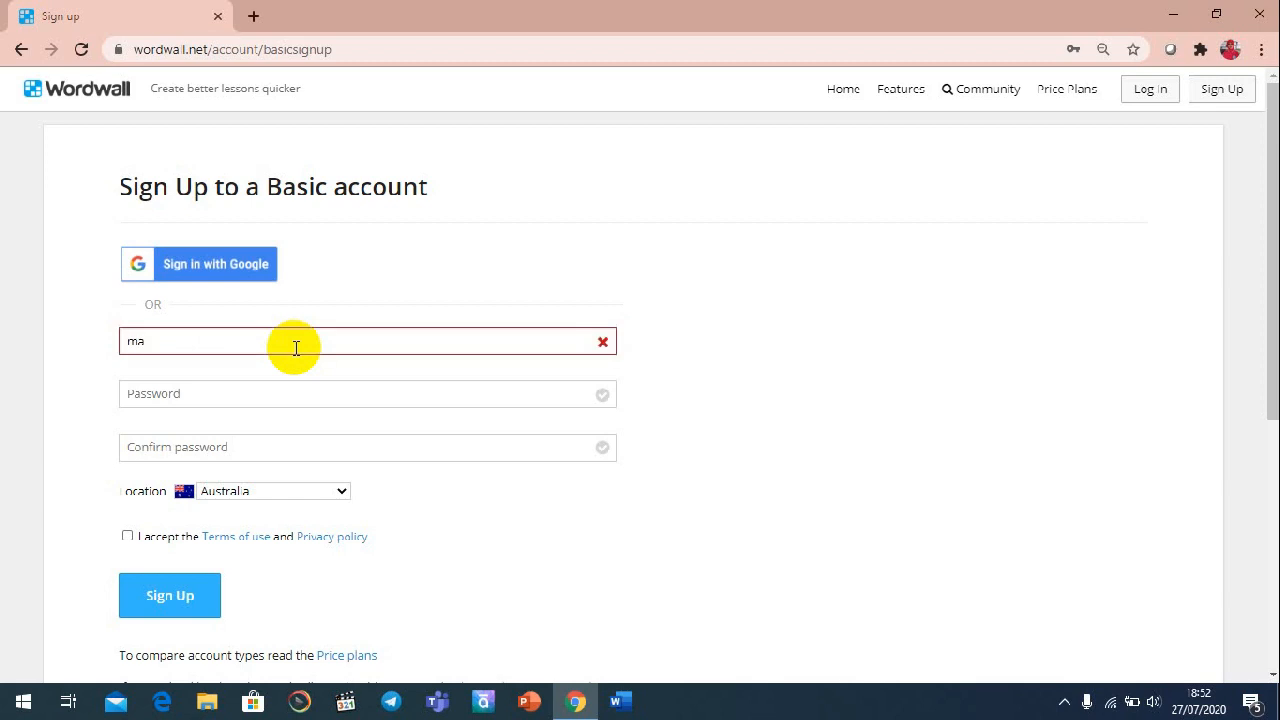
left_click(249, 397)
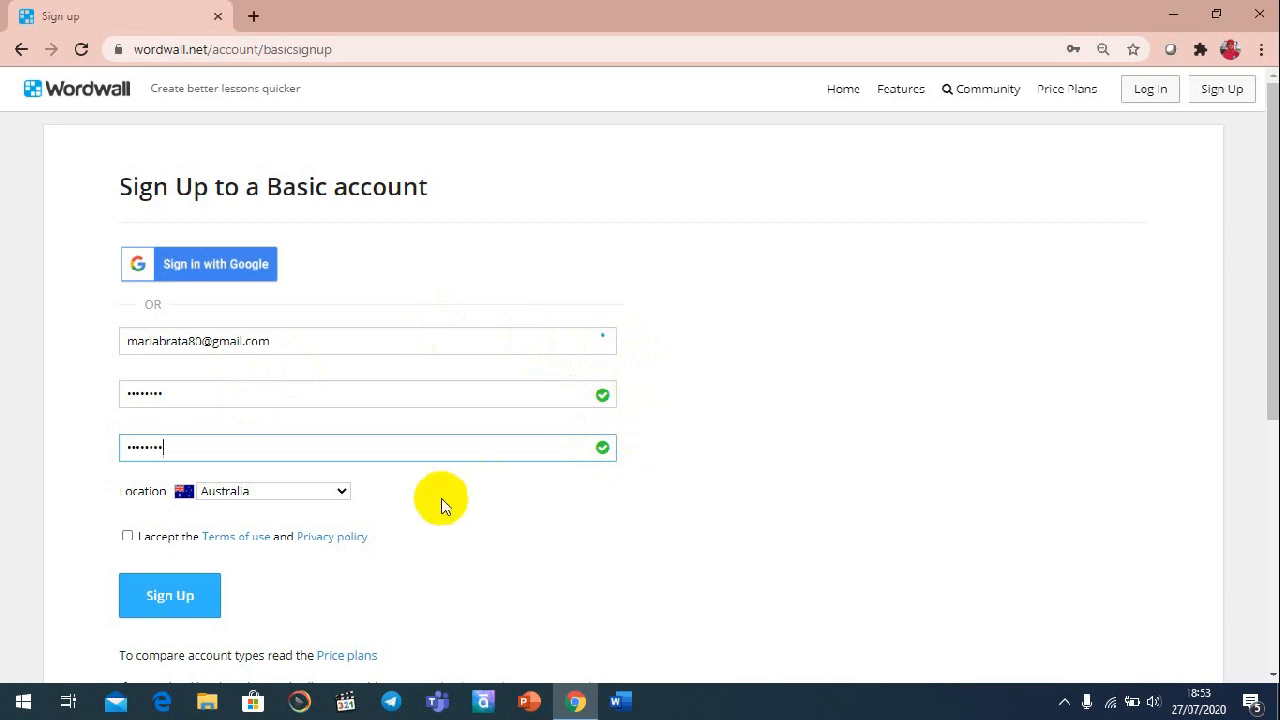
Set the location to Indonesia, accept the terms and submit the sign-up, saving the login in the browser.
left_click(341, 491)
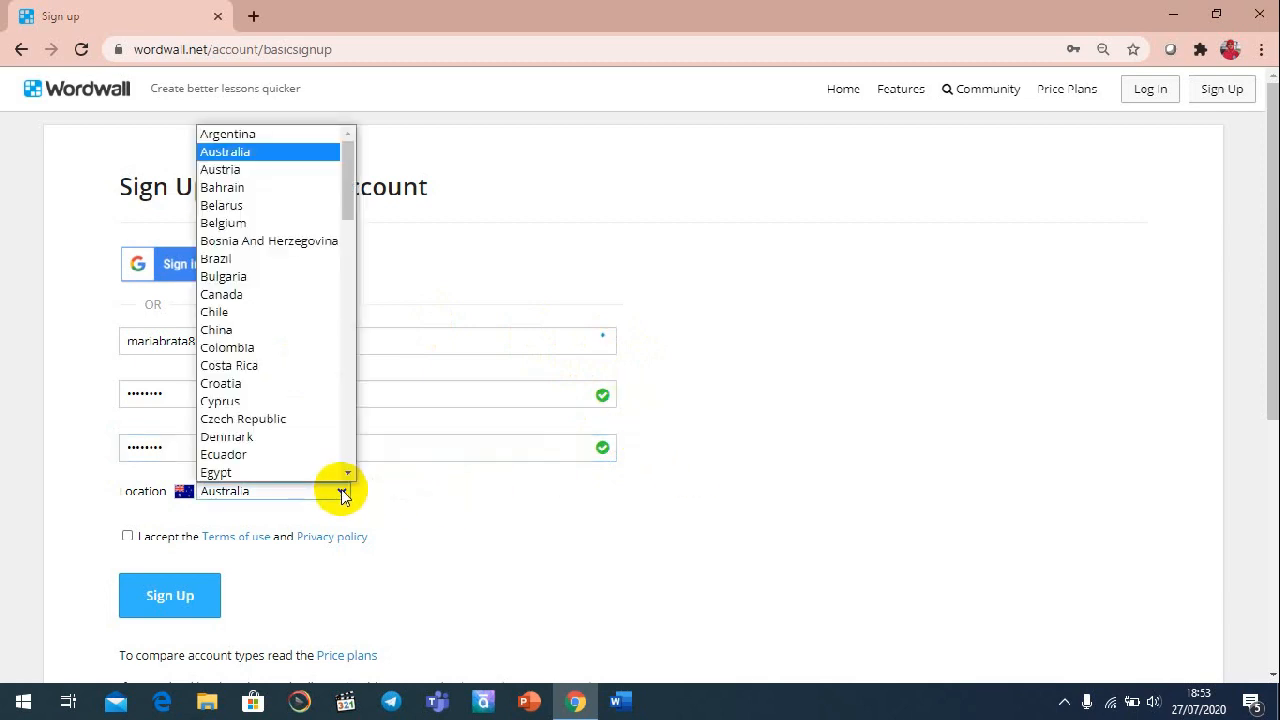
scroll(345, 361, "down", 7)
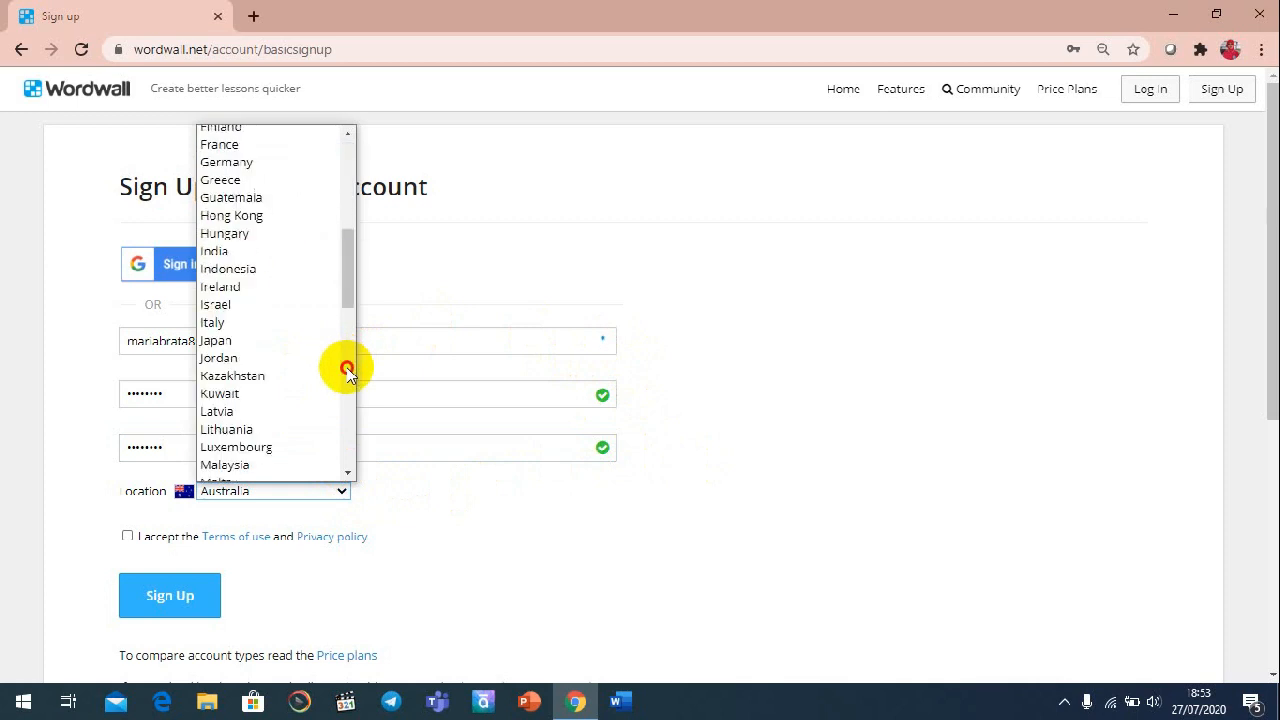
scroll(349, 270, "up", 5)
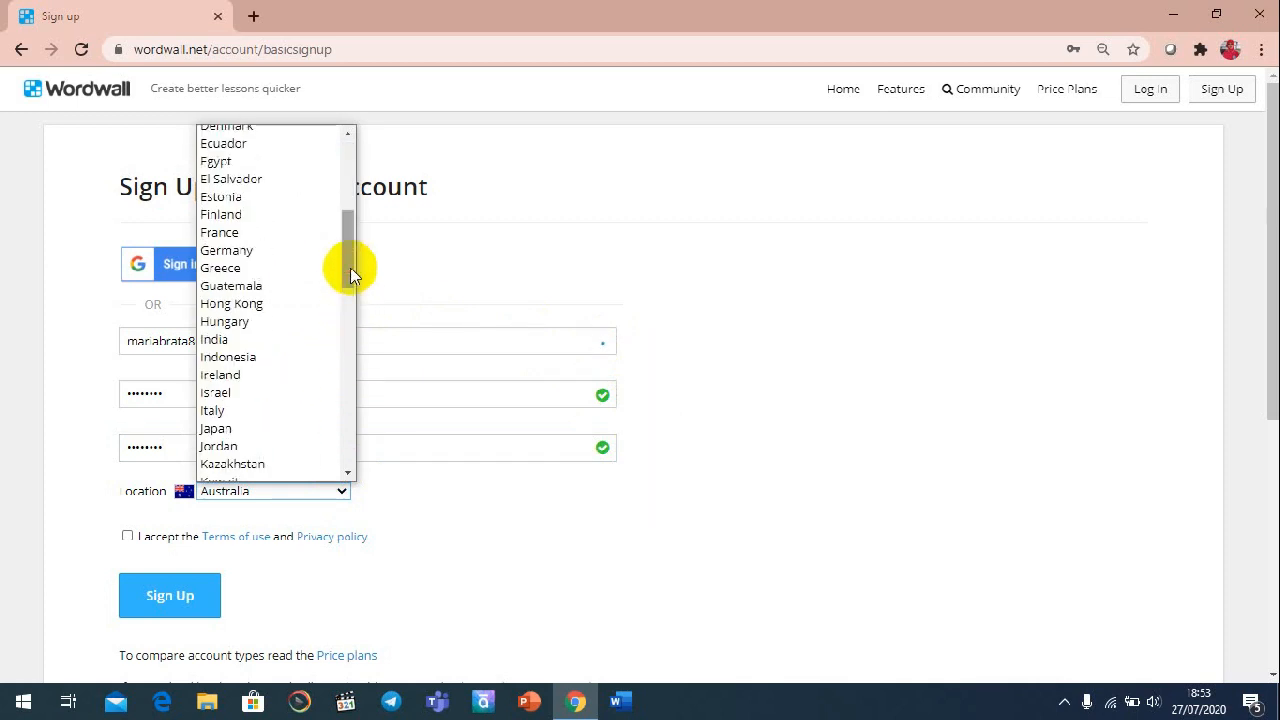
left_click(303, 362)
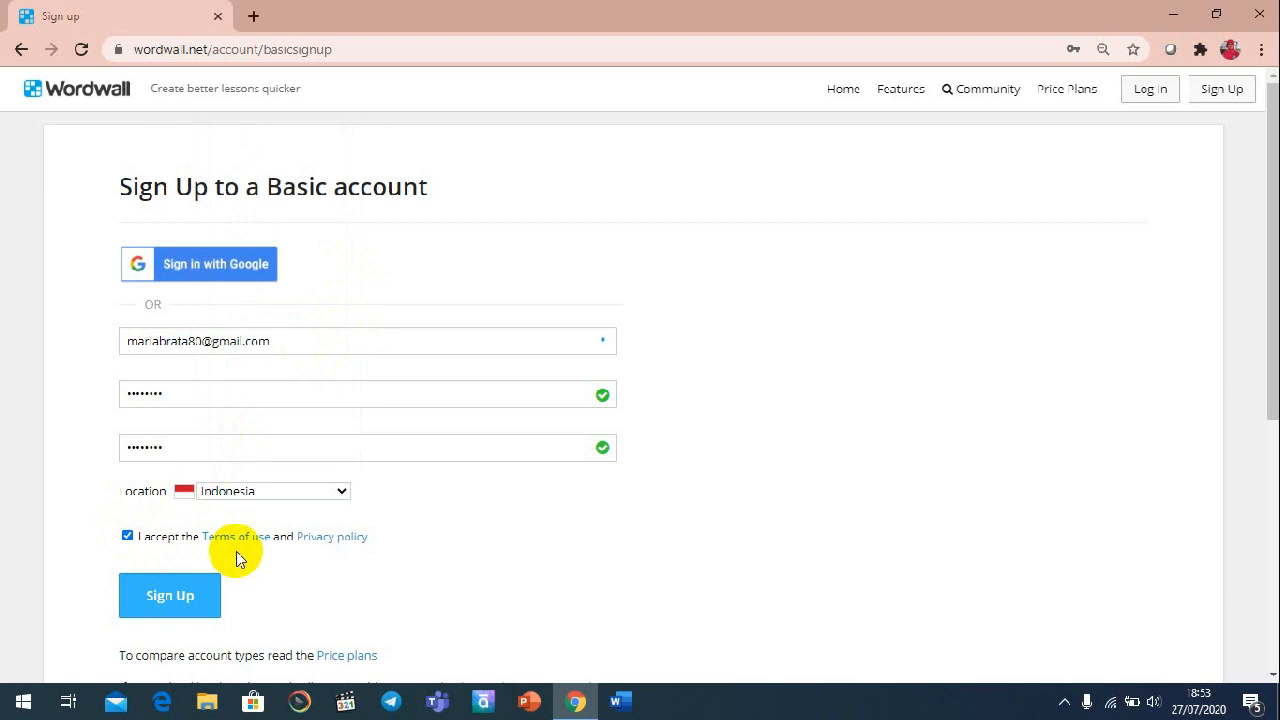
left_click(178, 600)
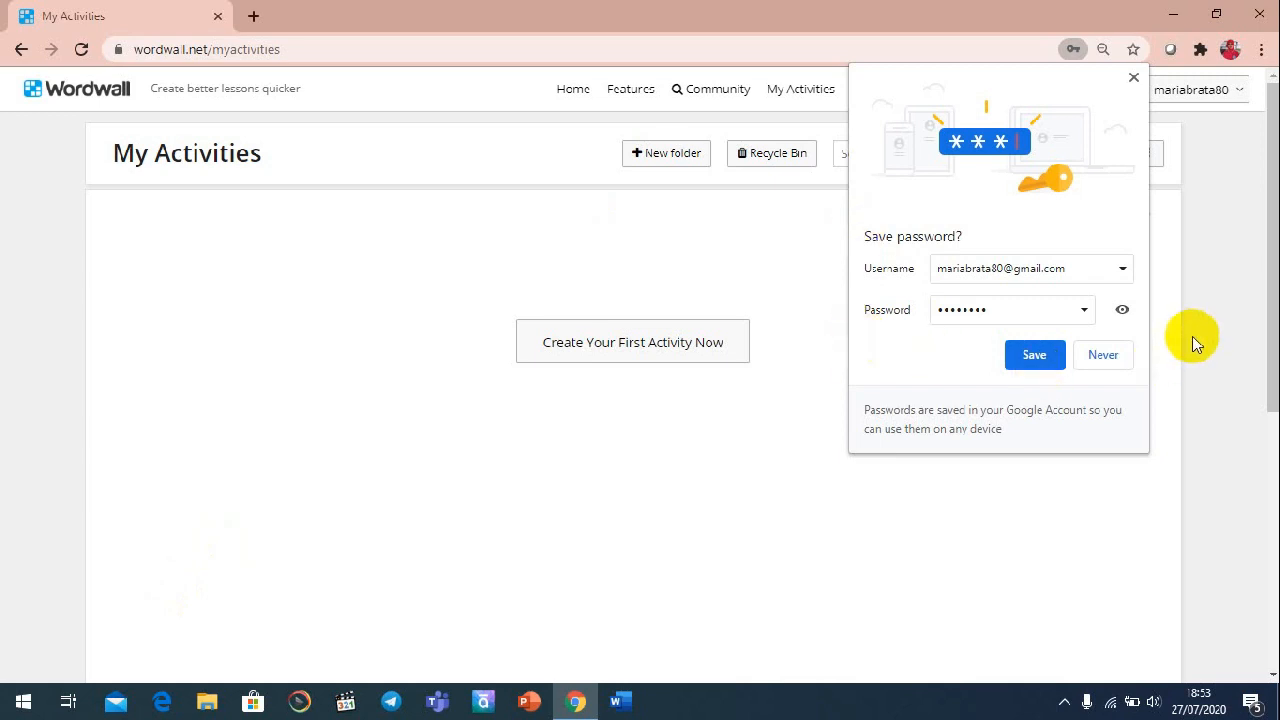
left_click(1036, 358)
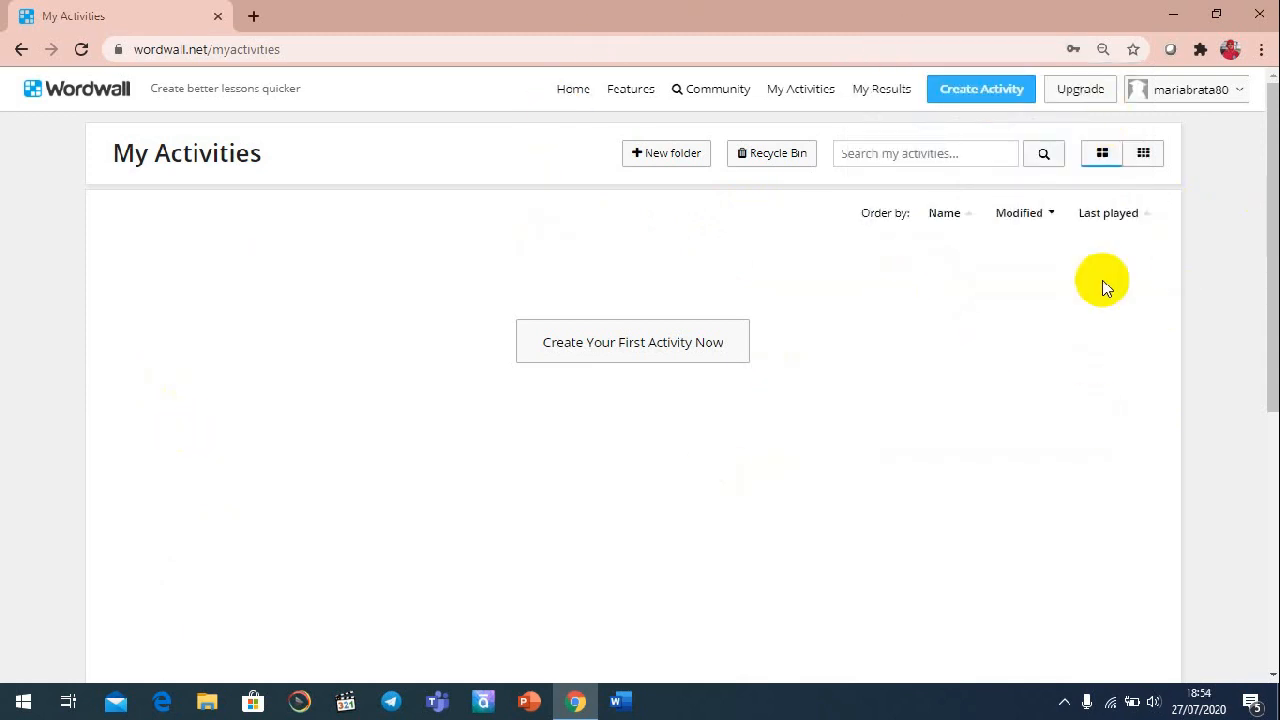
Go to the account's profile page and open its personal details for editing.
left_click(1220, 90)
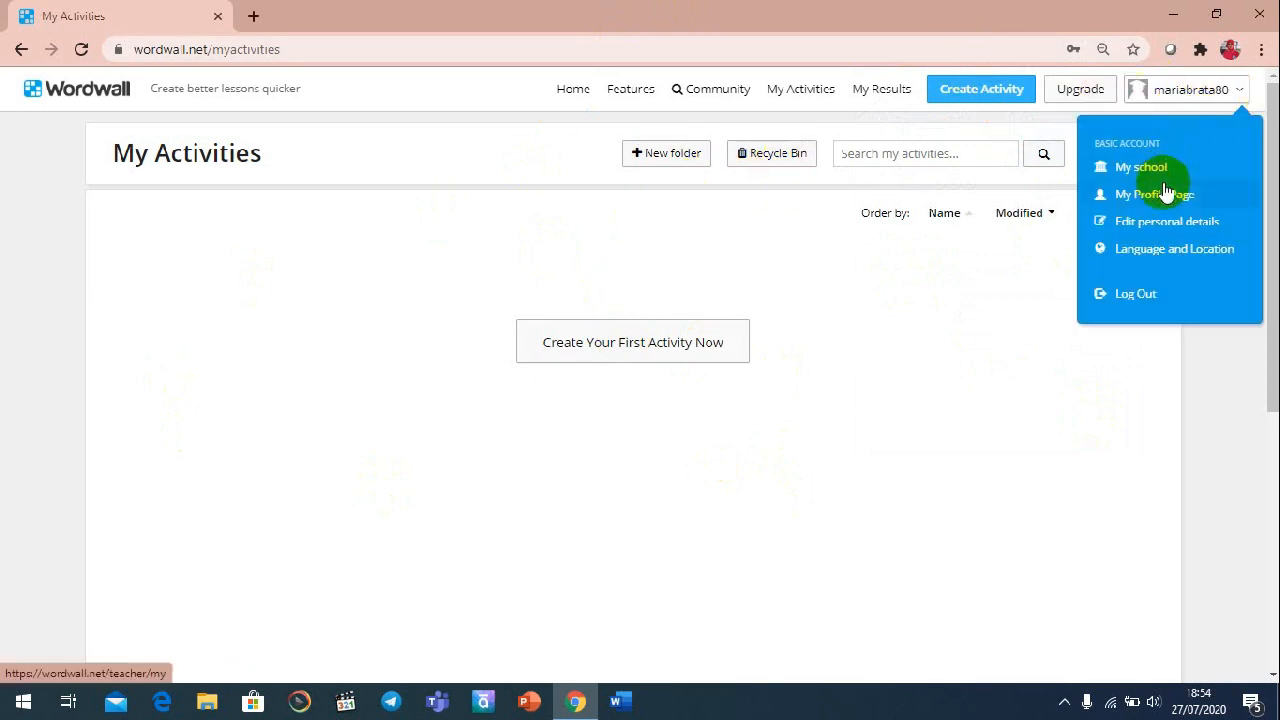
left_click(1150, 196)
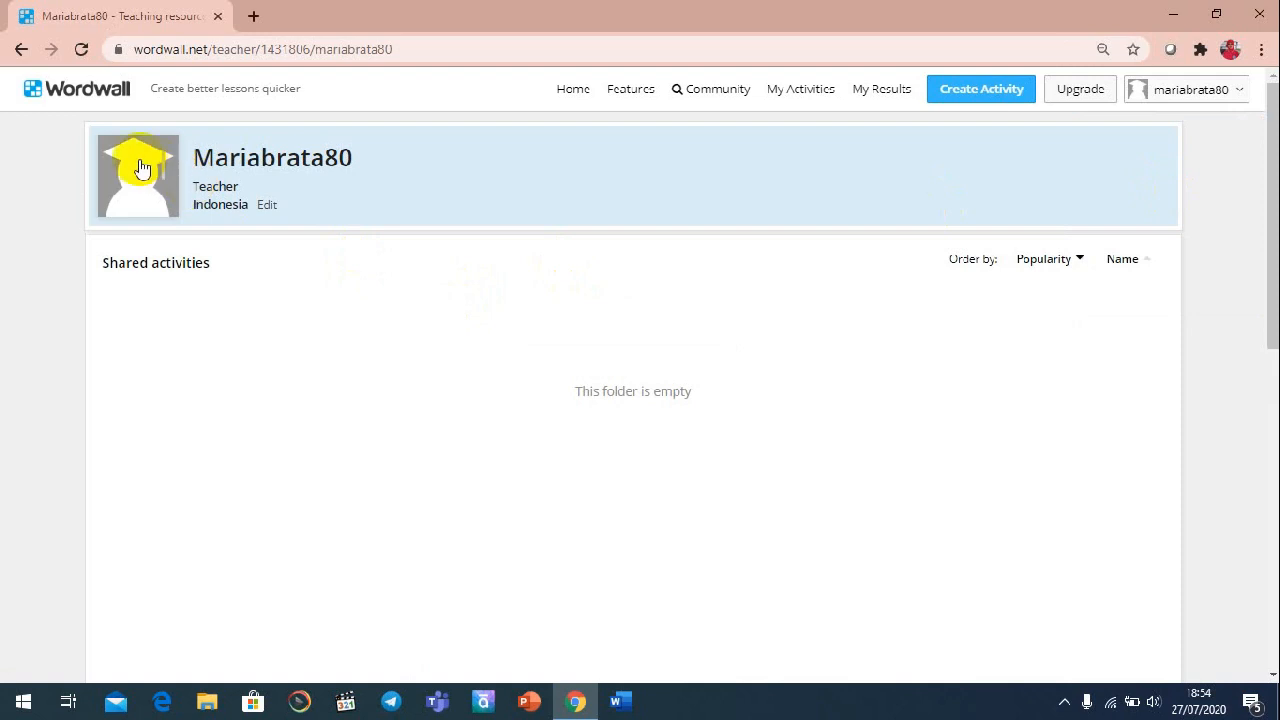
left_click(264, 209)
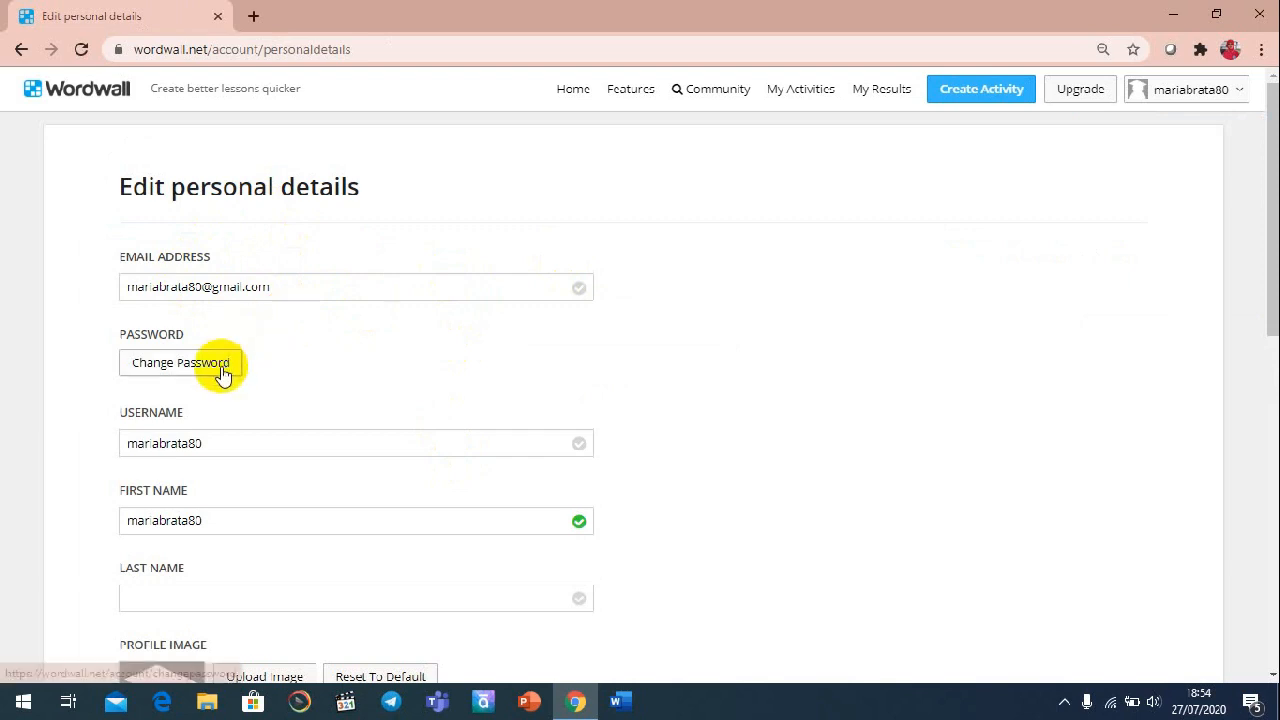
Fill in the account holder's first name and last name in the personal details.
left_click(551, 443)
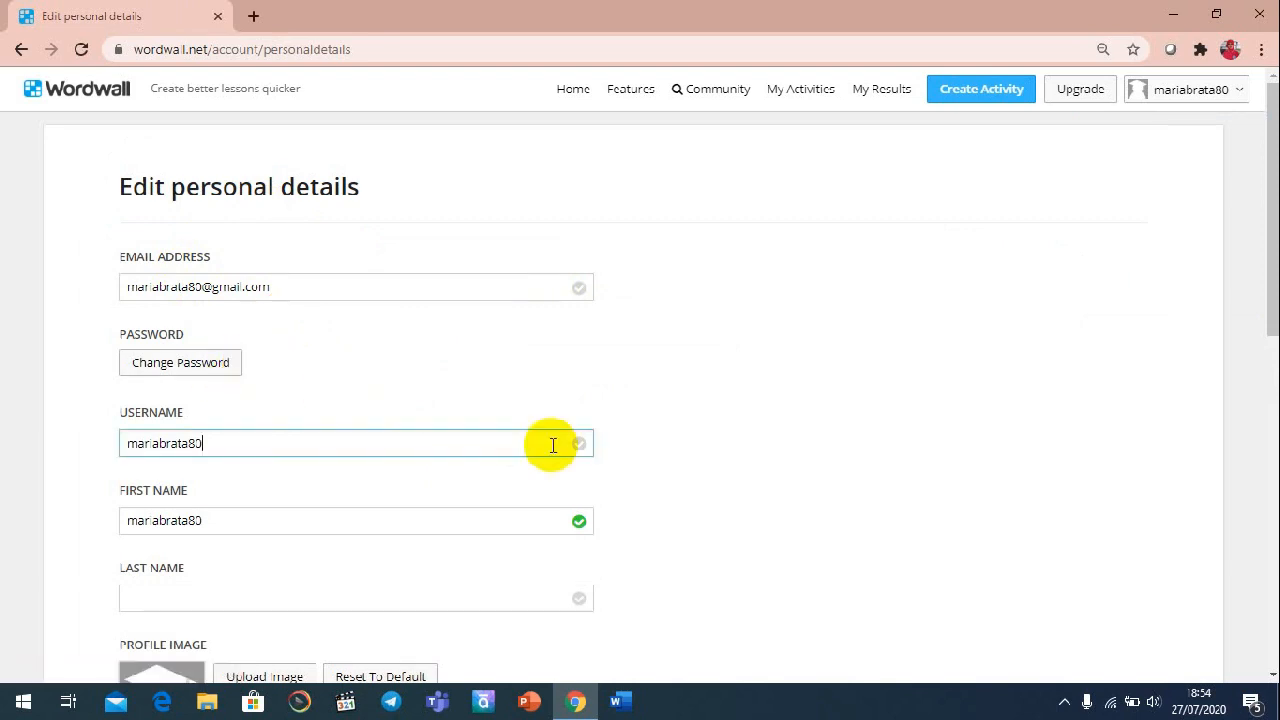
left_click(790, 428)
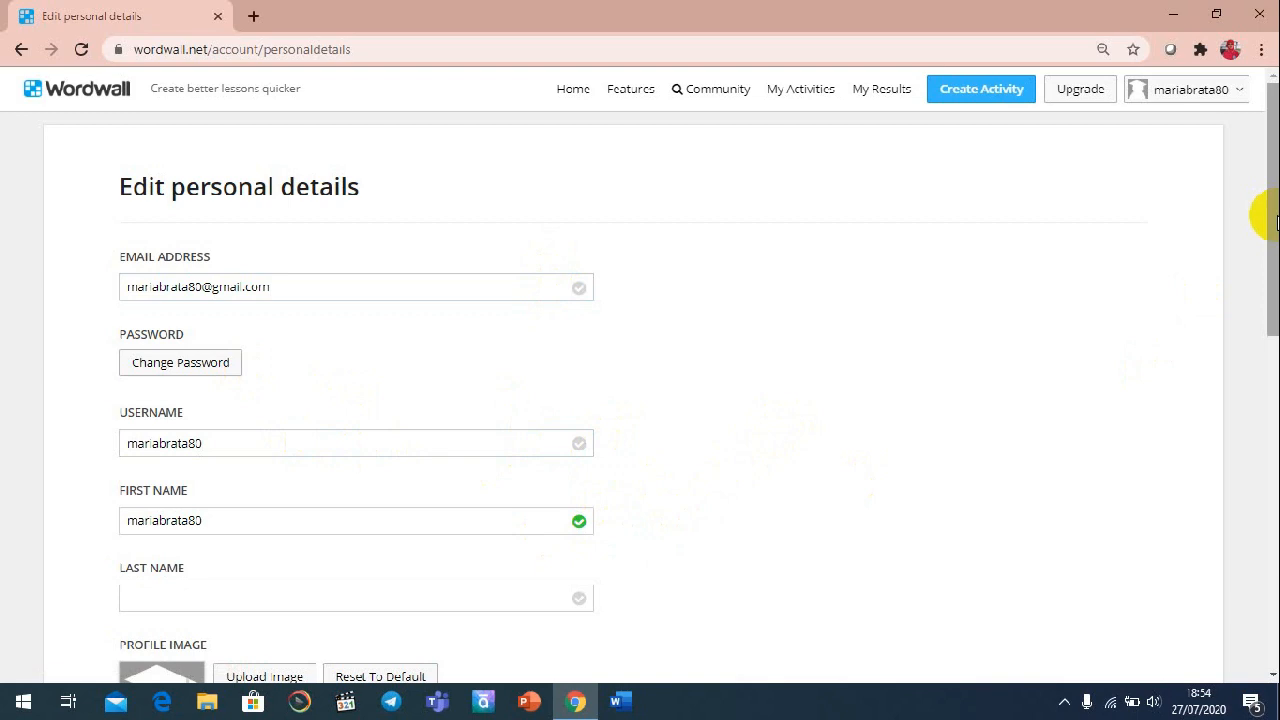
scroll(1273, 222, "down", 3)
left_click(470, 297)
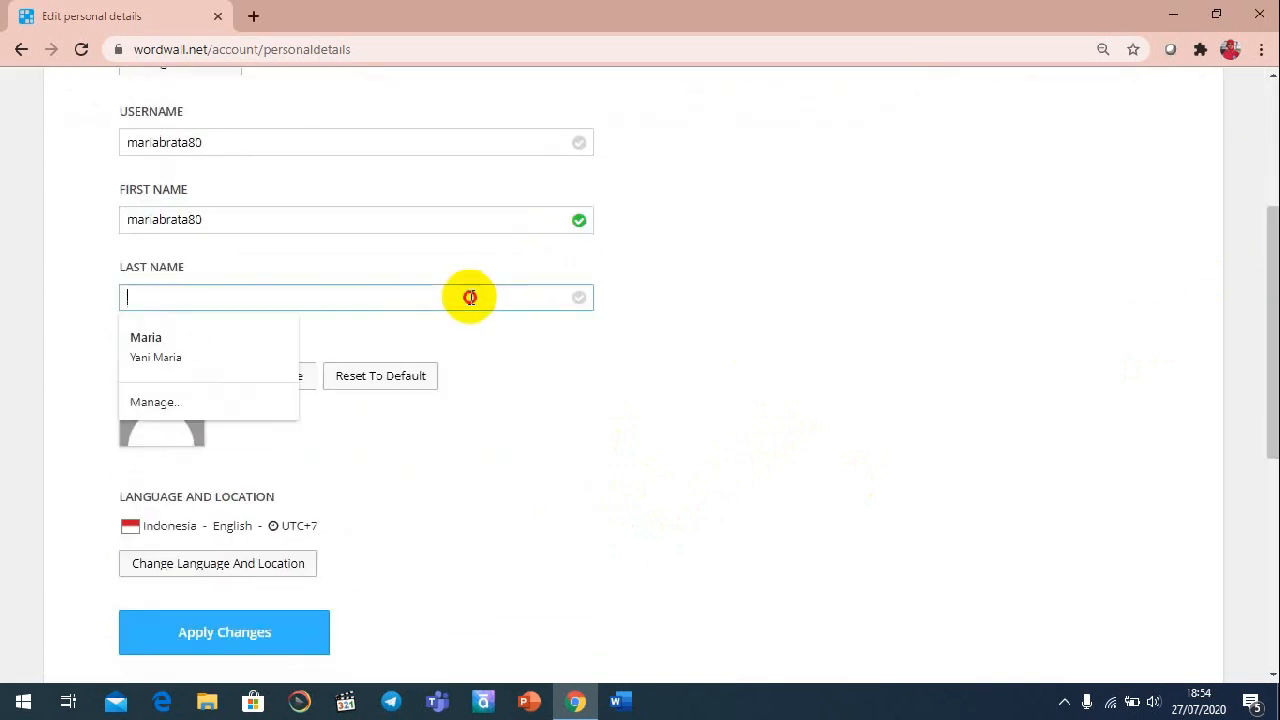
left_click(418, 219)
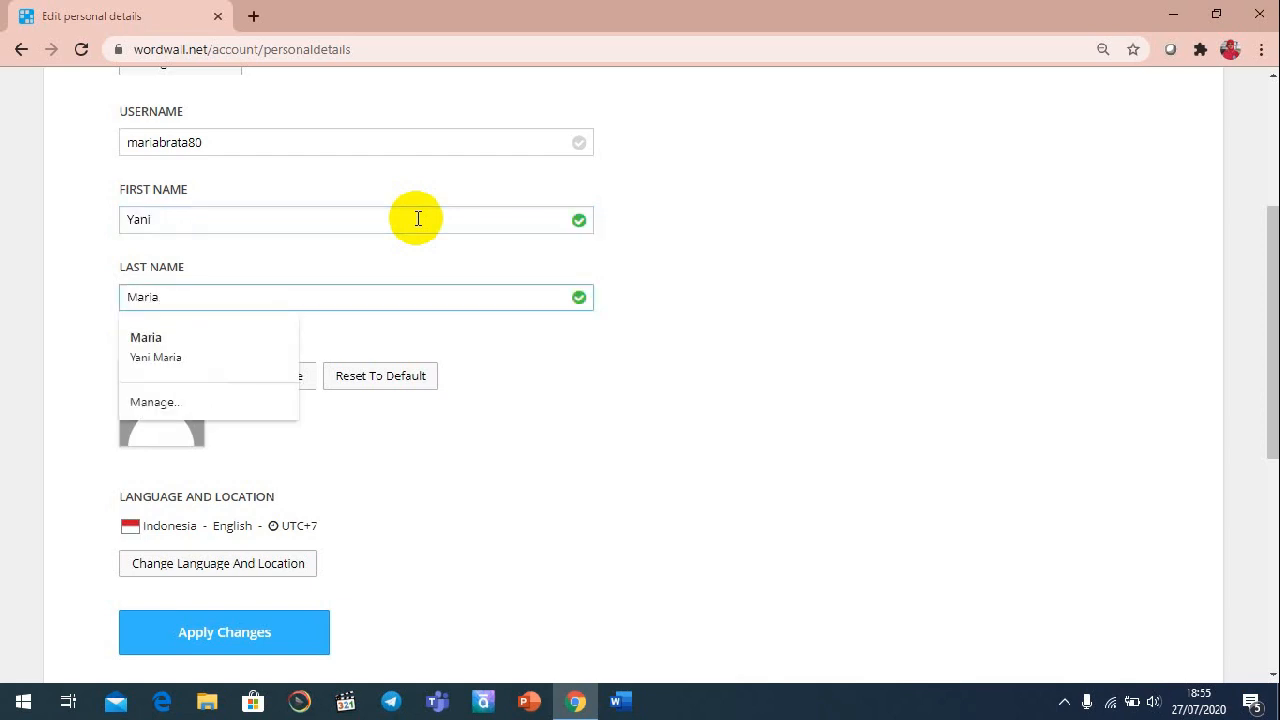
key("Tab")
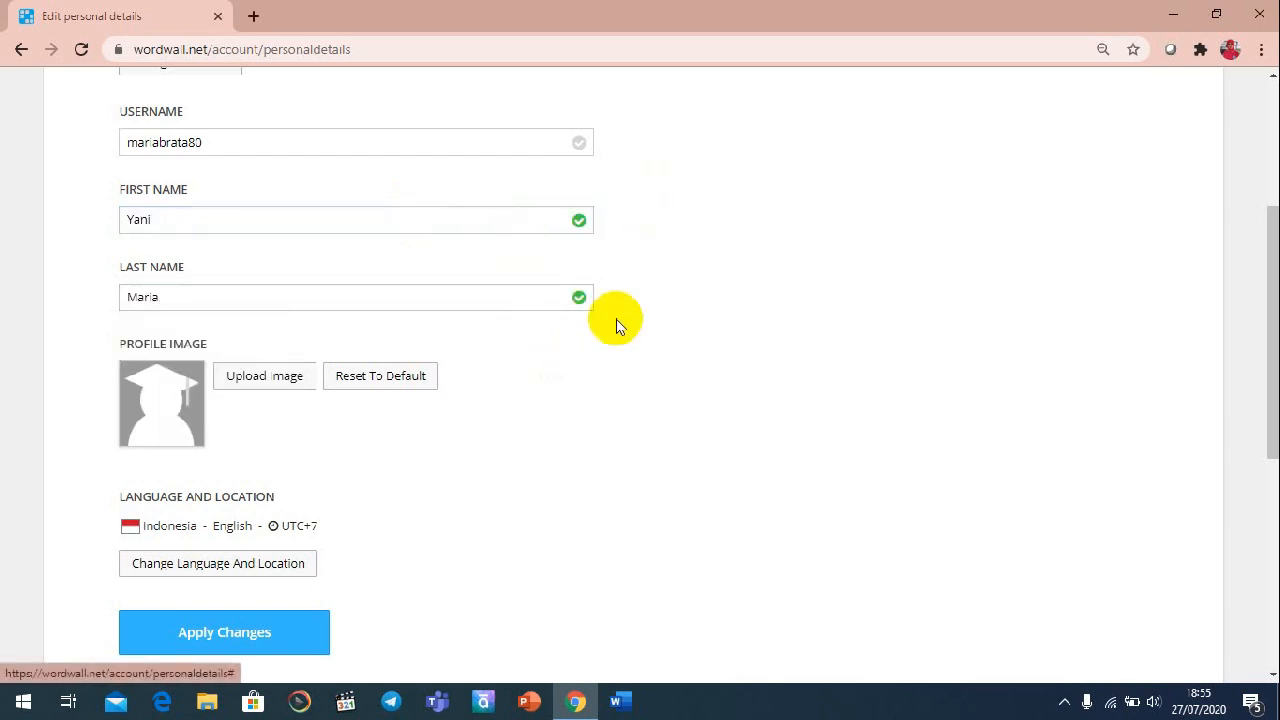
Upload Aku.jpg as the profile image and apply the changes to the personal details.
left_click(268, 384)
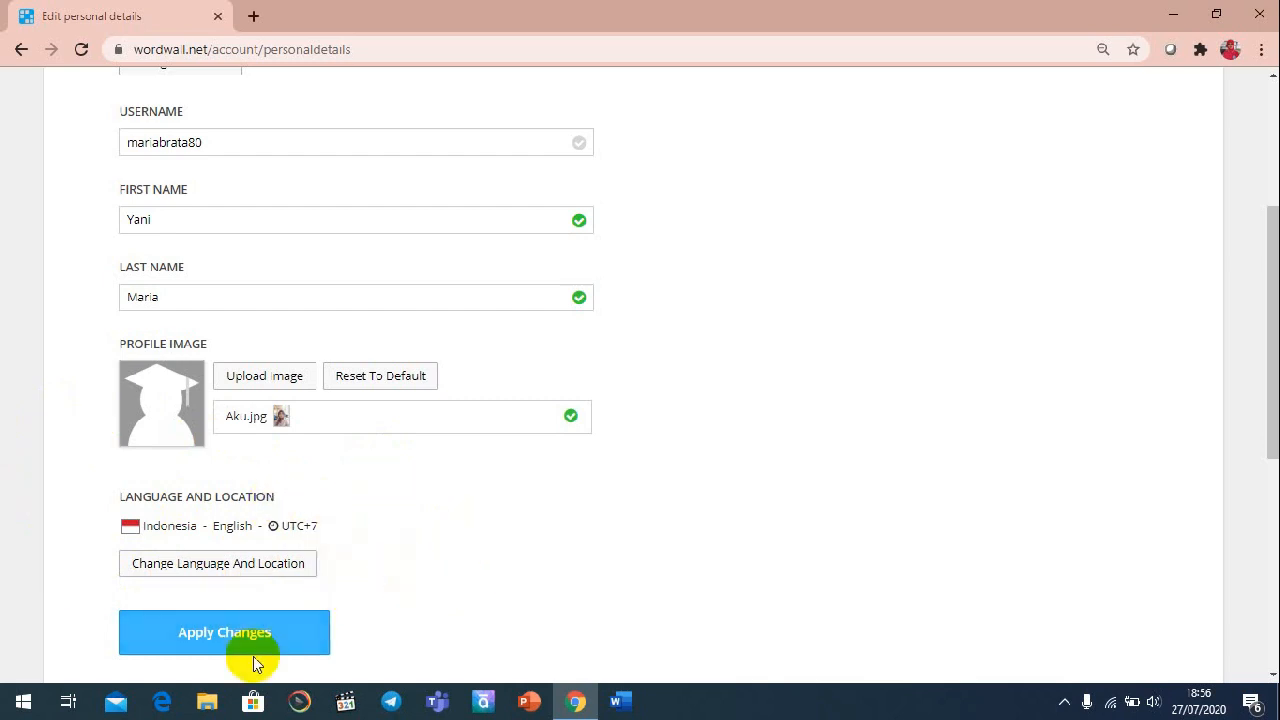
left_click(210, 642)
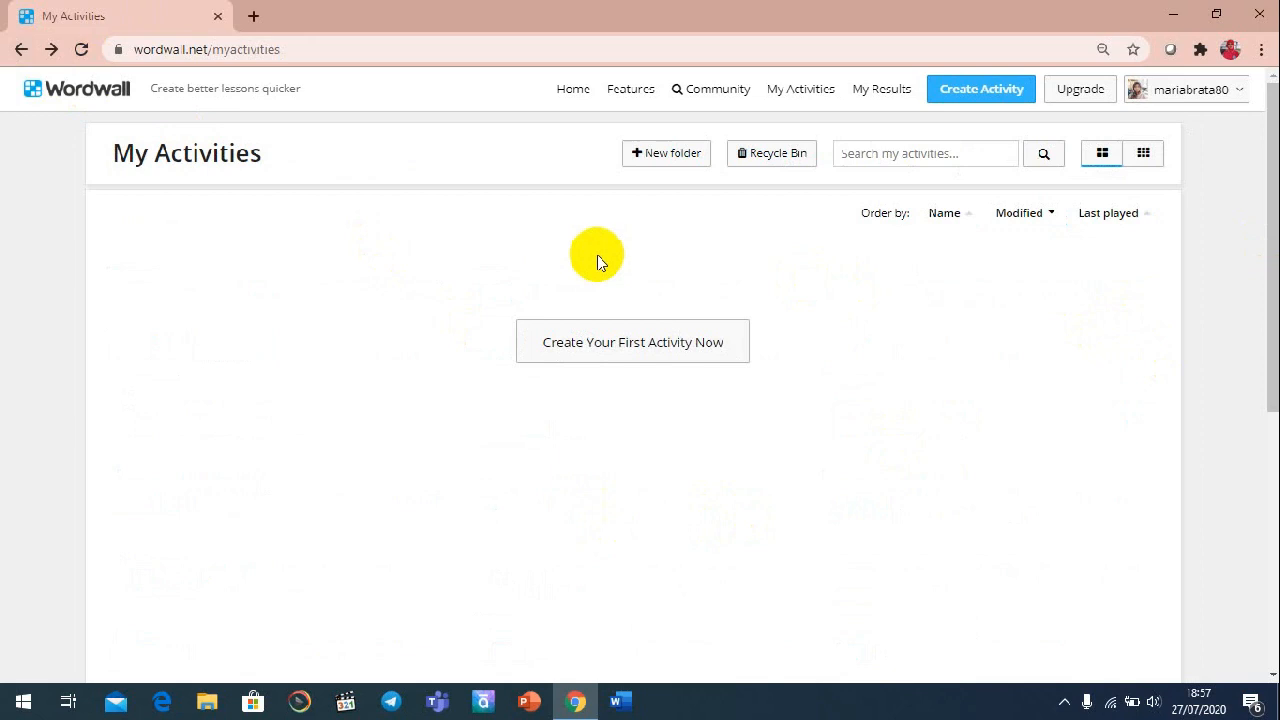
Begin creating a first activity and examine the available templates, including the Interactives, Multiplayers, Printables, Pro and Discontinued groups.
left_click(624, 361)
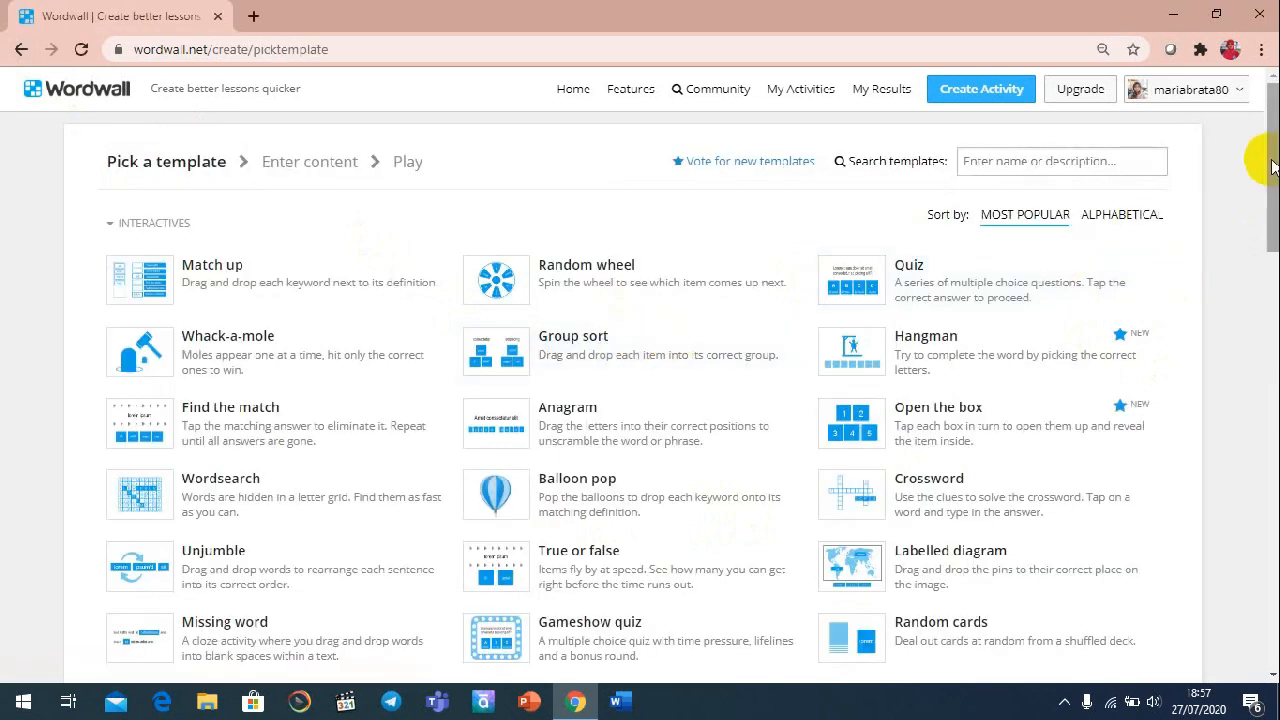
mouse_move(1272, 153)
left_mouse_down()
mouse_move(1264, 198)
mouse_move(1261, 168)
left_mouse_up()
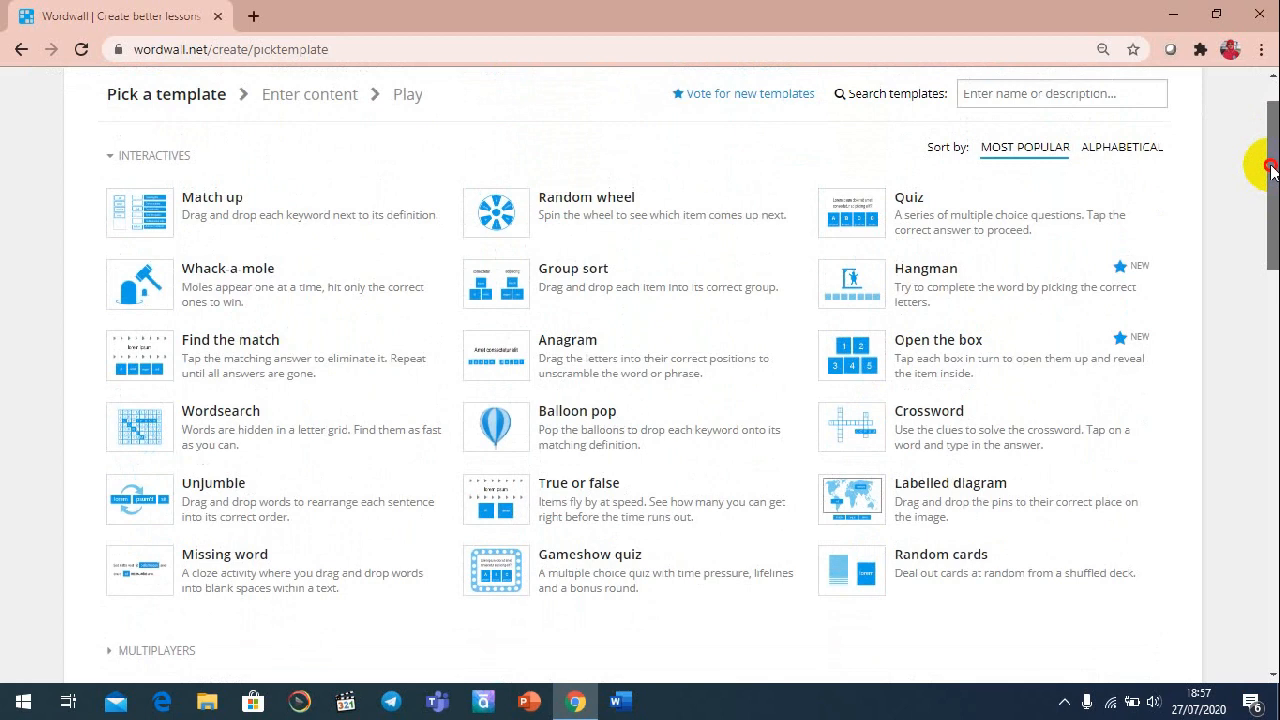
scroll(129, 149, "down", 2)
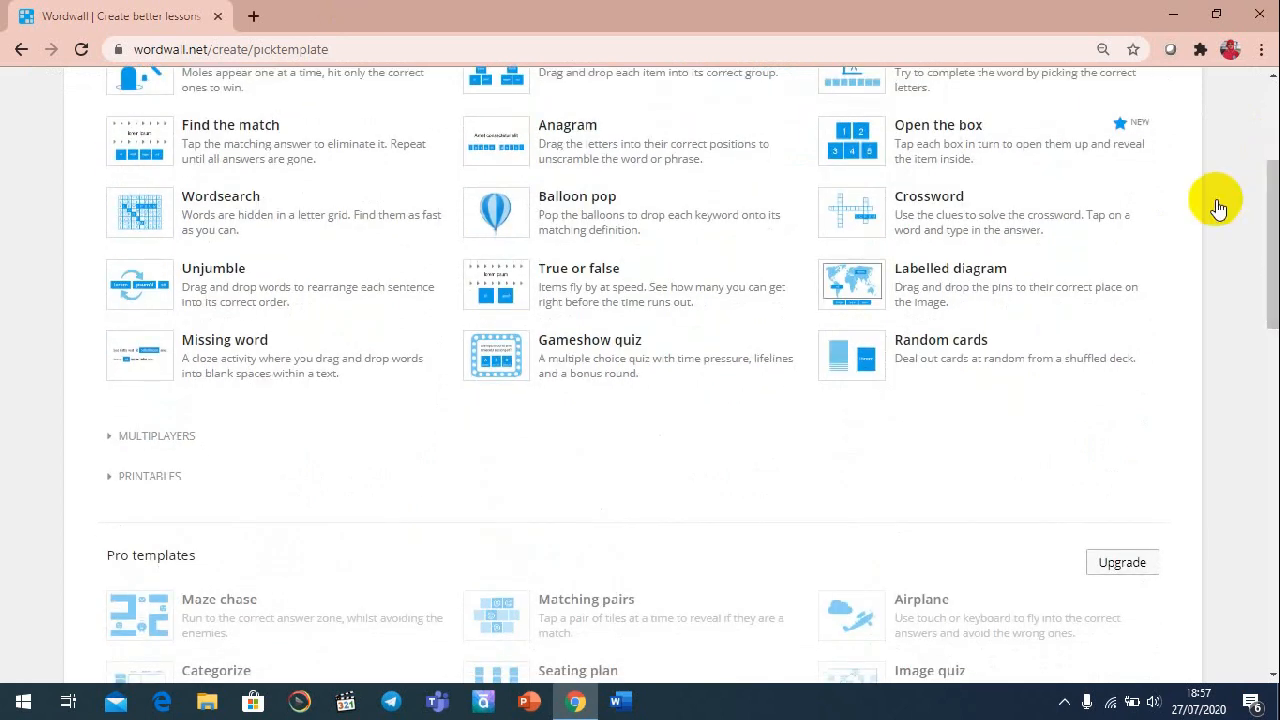
left_click(106, 436)
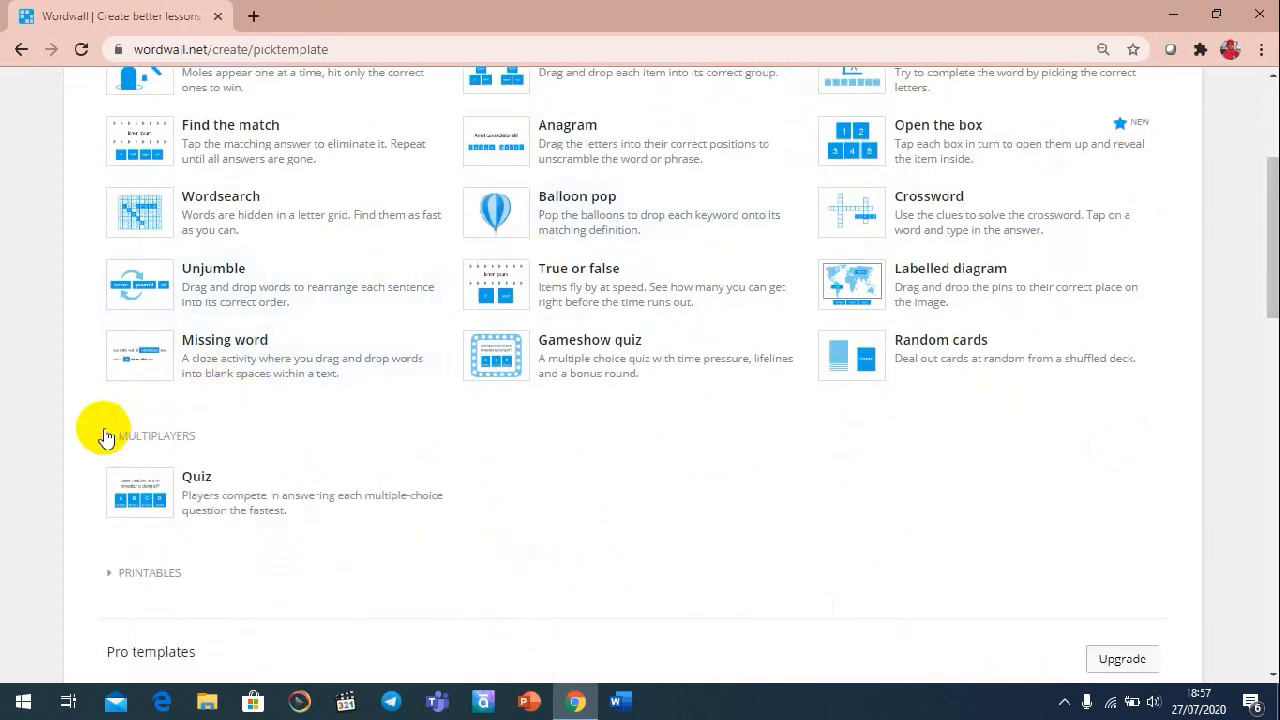
left_click(125, 572)
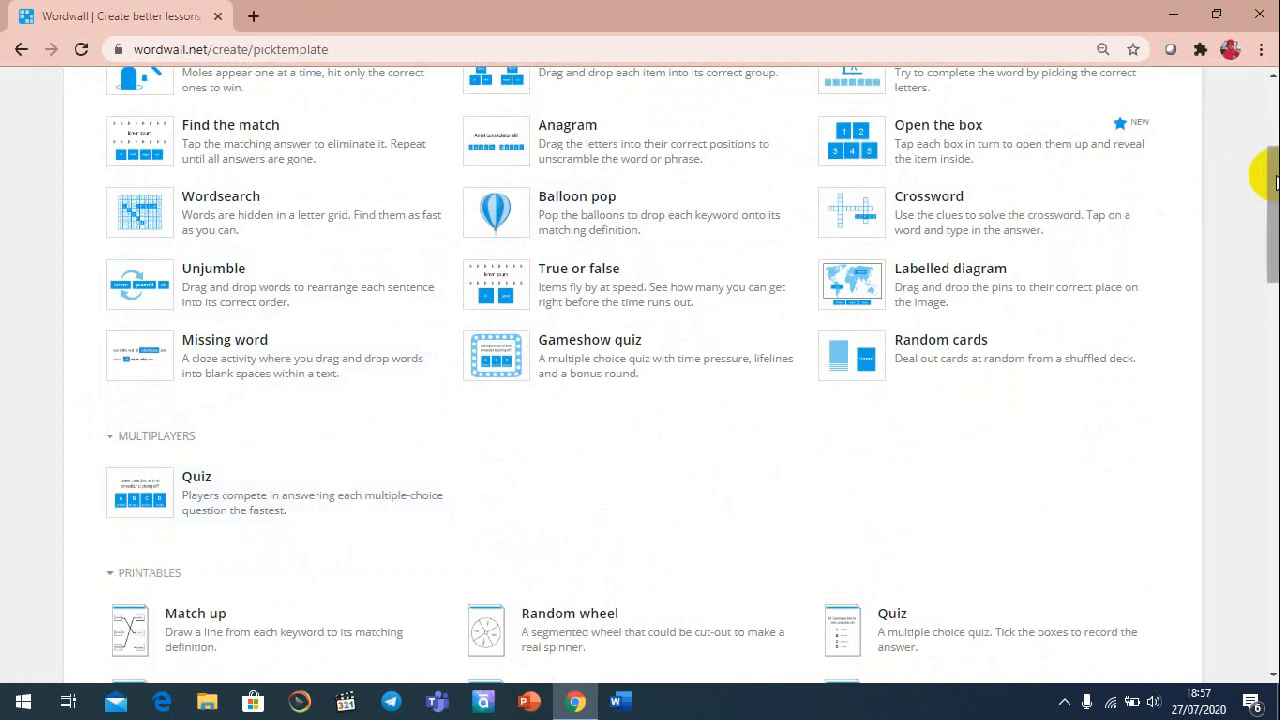
left_click_drag(1274, 185, 1272, 465)
left_click(158, 425)
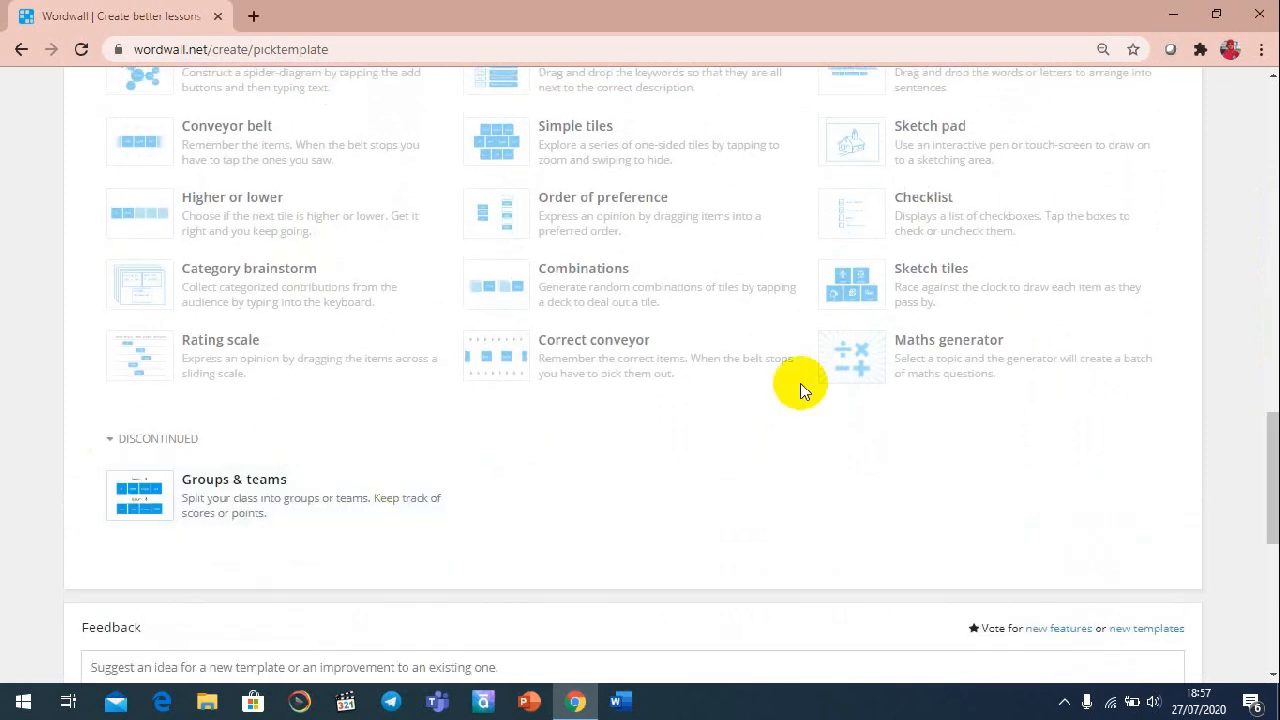
left_click_drag(1260, 429, 1250, 110)
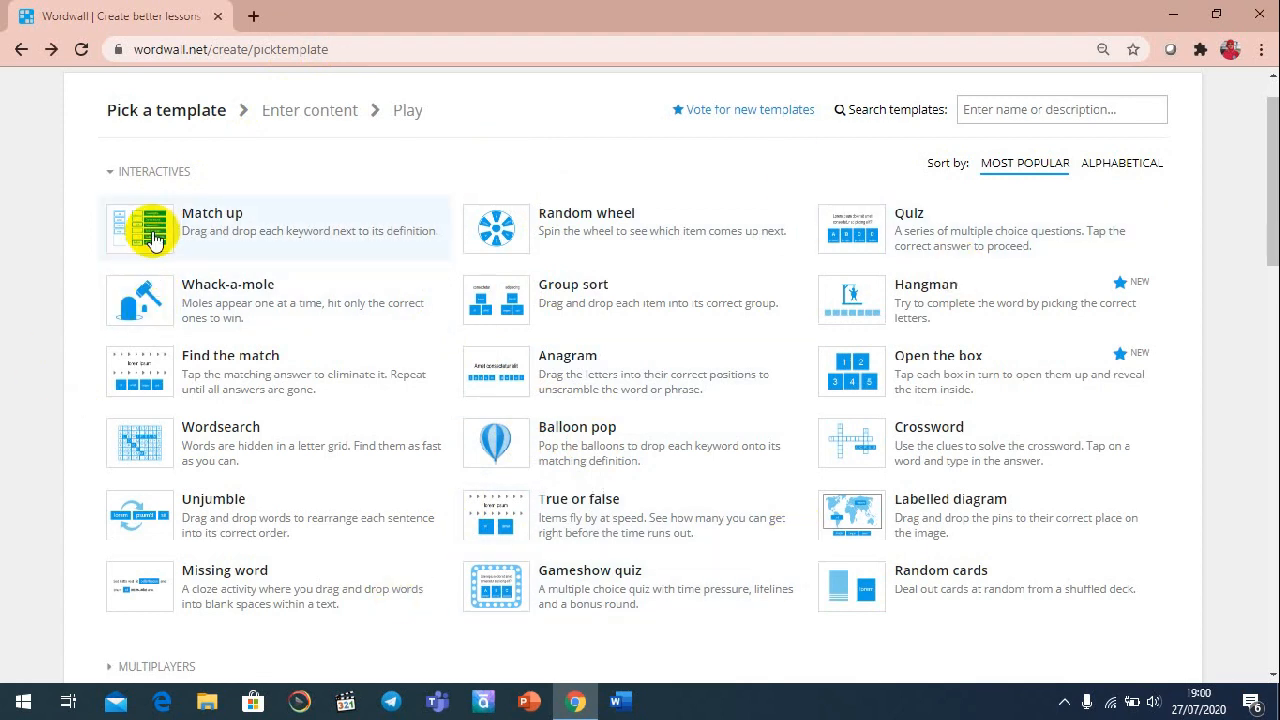
Choose the interactive Match up template, title the activity "Pulau-pulai di Indonesia" and go to the first item's keyword.
left_click(140, 230)
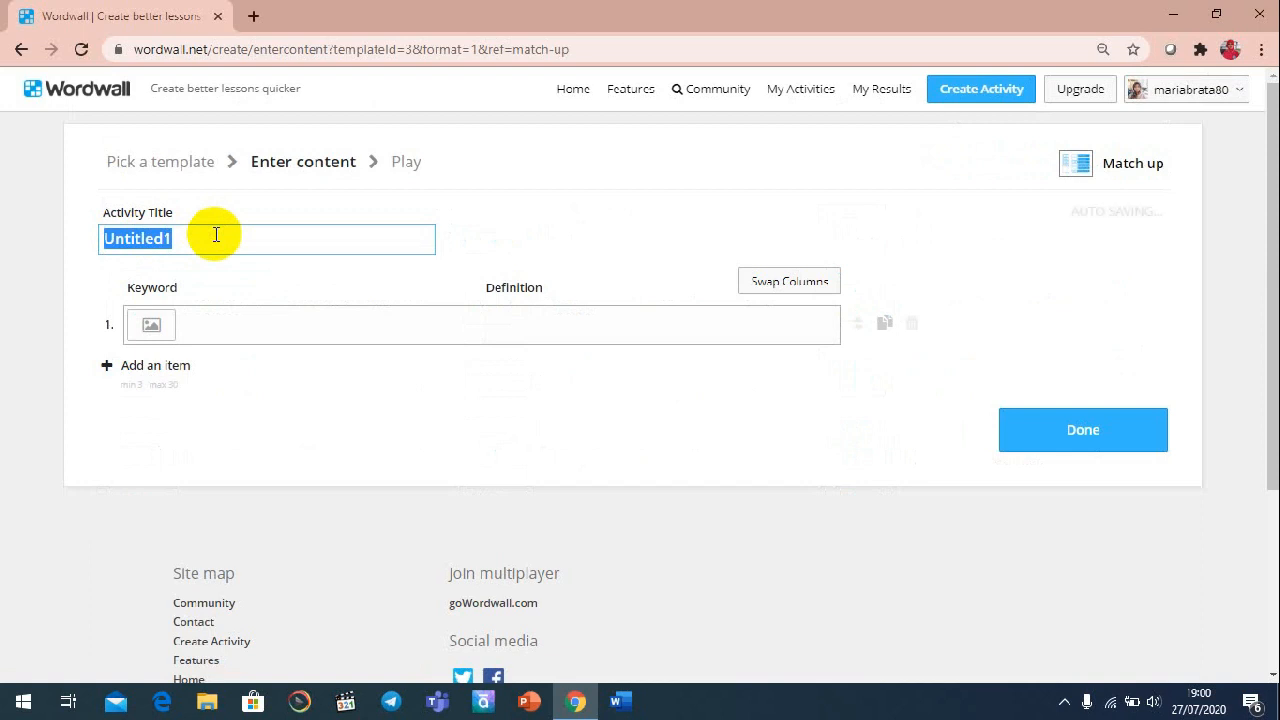
type("Pulau")
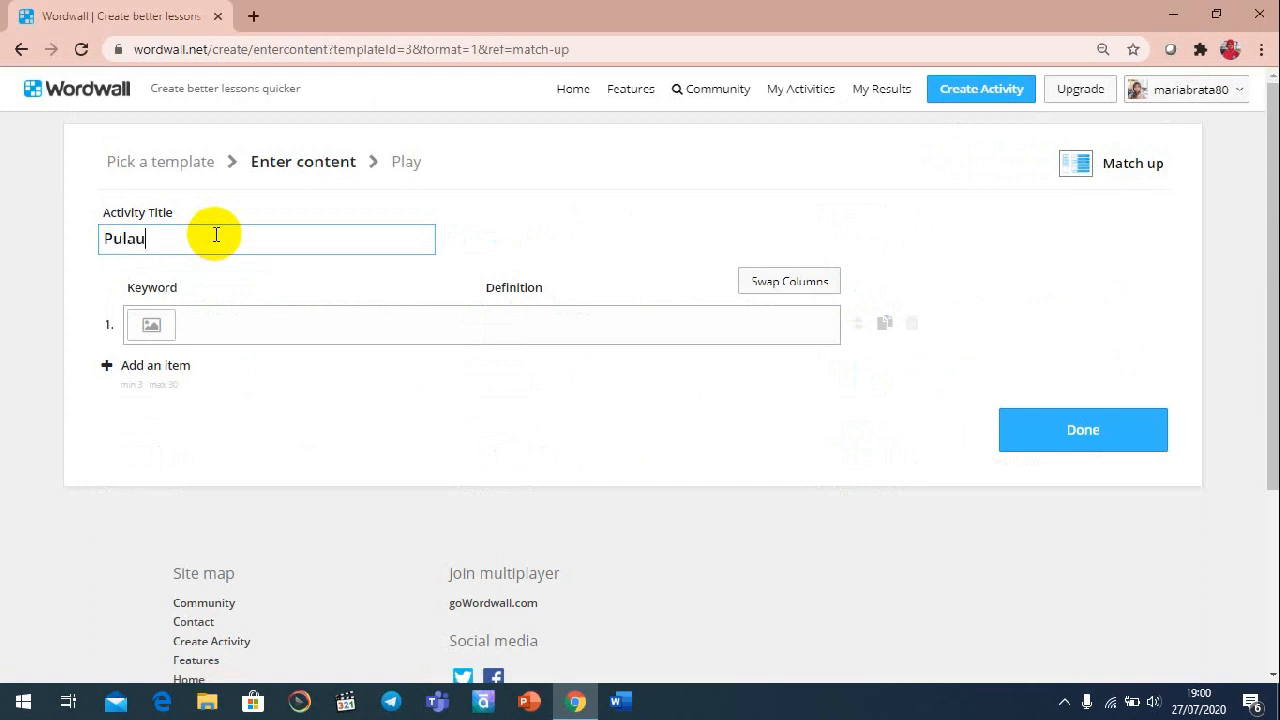
type("-pulai di Indonesia")
left_click(258, 324)
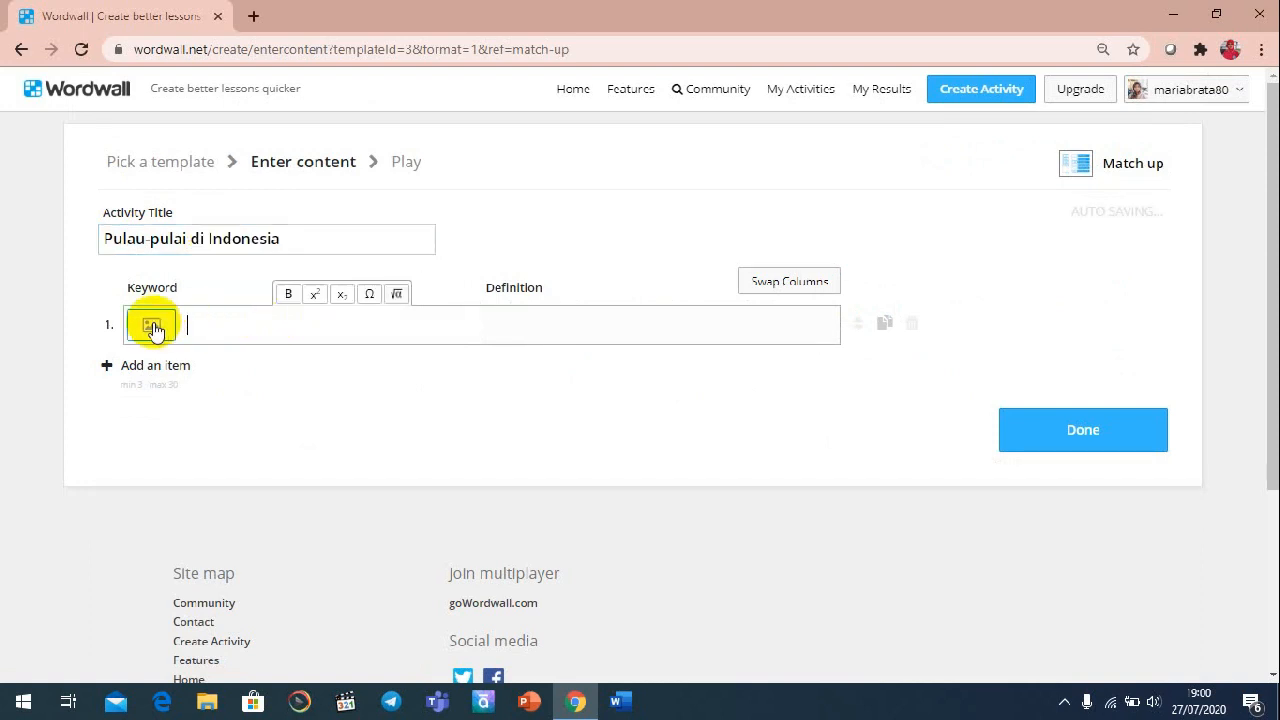
Search for medium-size images of "Pulau Jawa" for the first item's keyword.
left_click(516, 331)
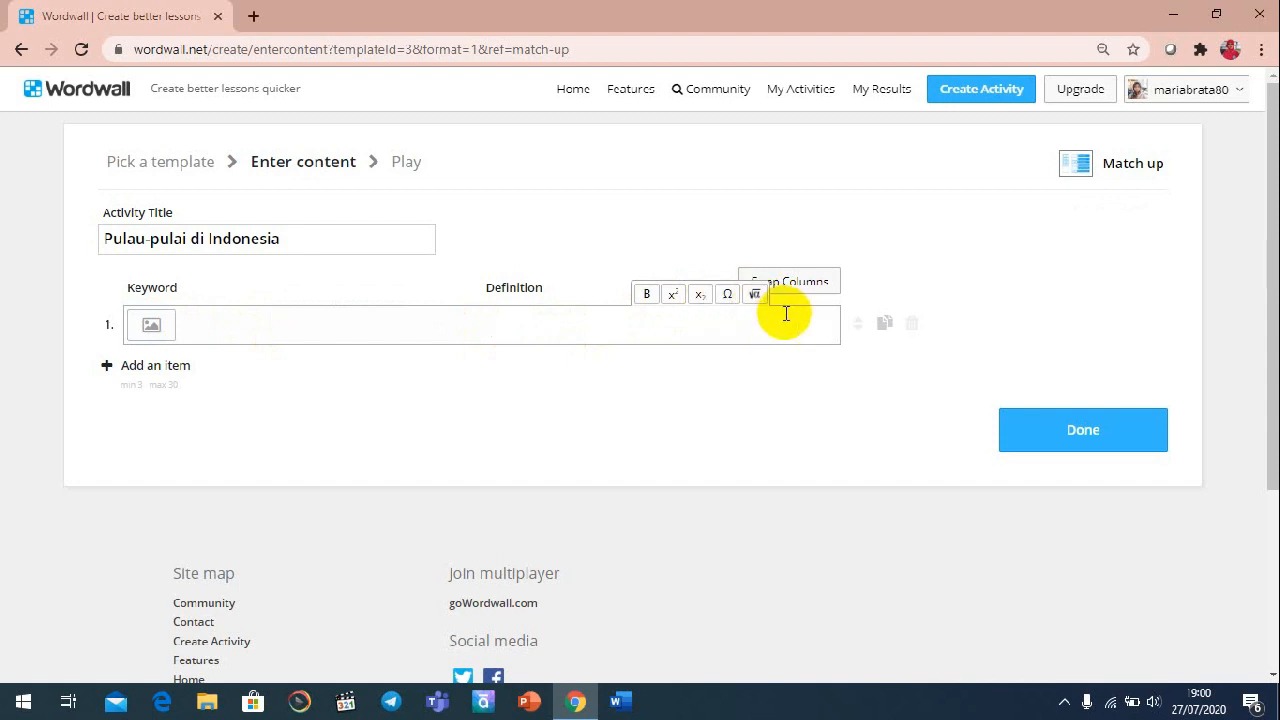
left_click(277, 328)
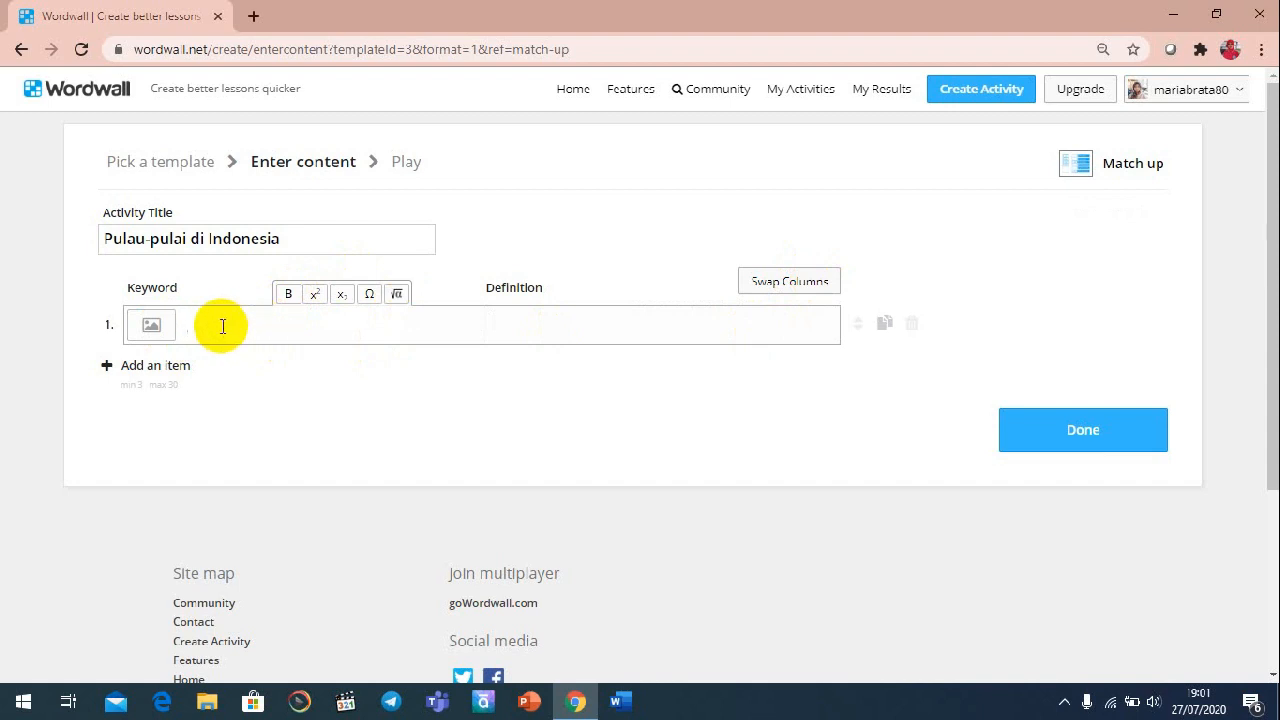
left_click(151, 328)
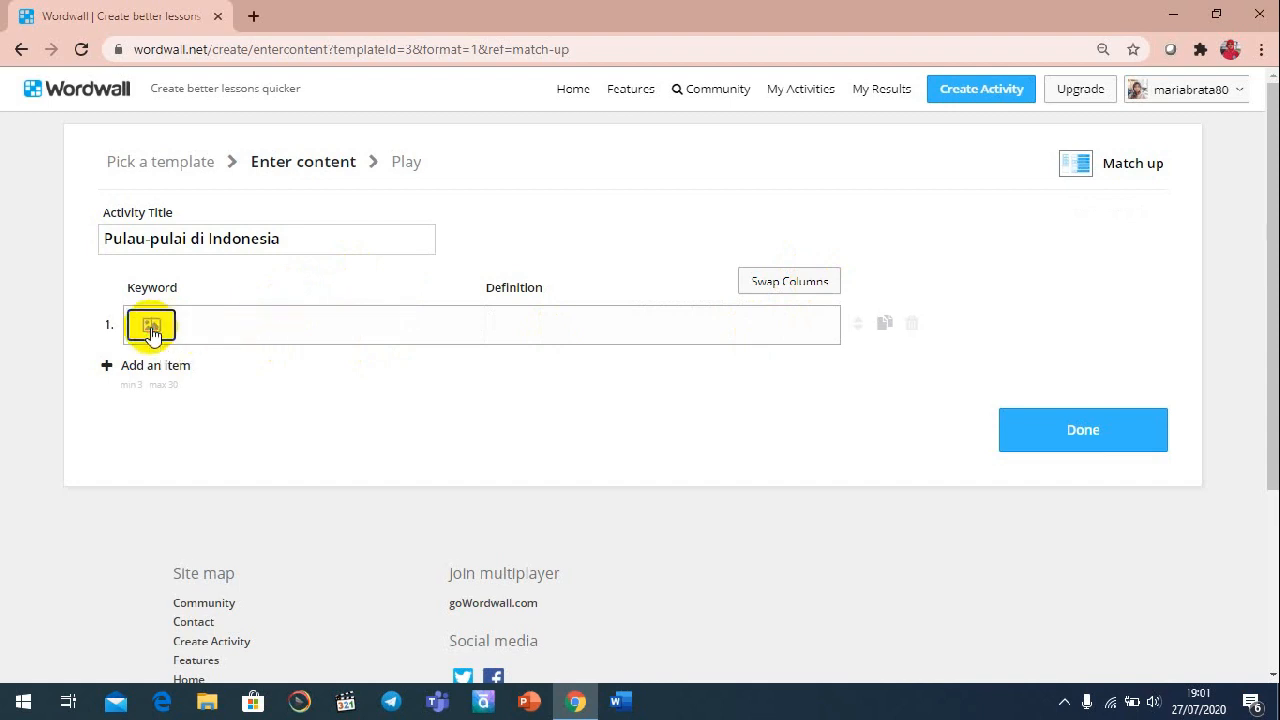
left_click(353, 249)
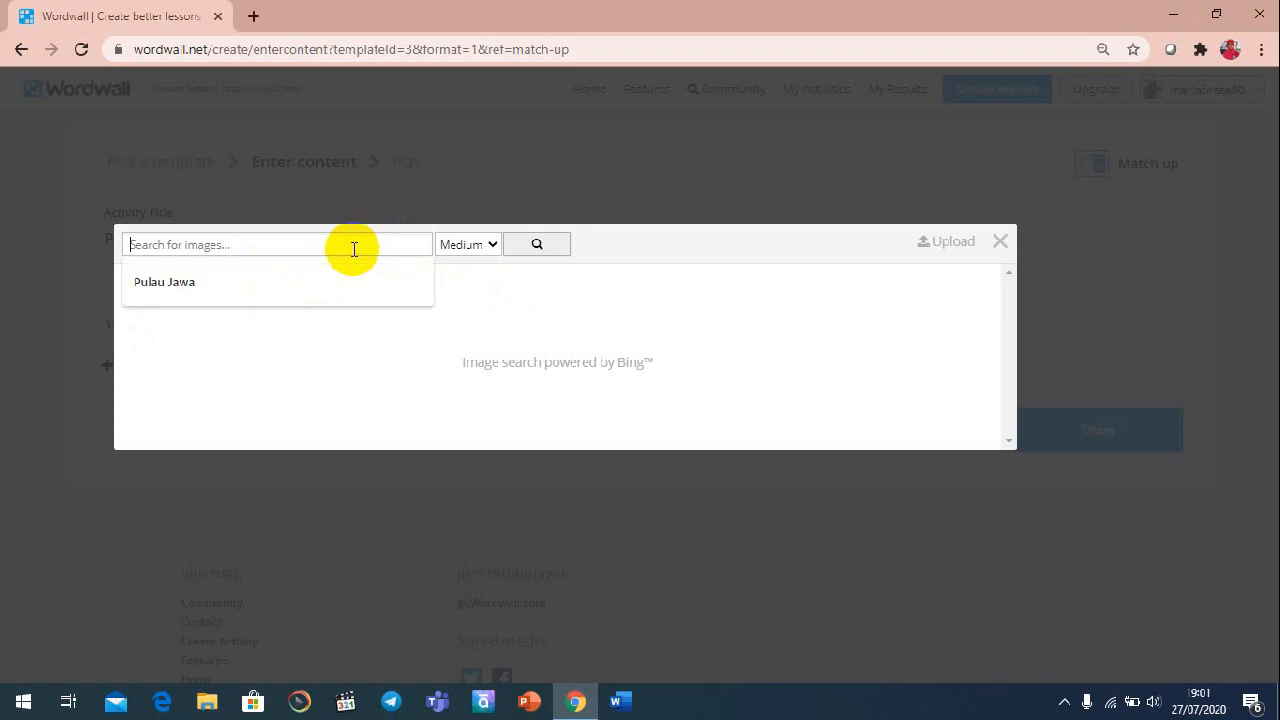
left_click(238, 286)
left_click(537, 244)
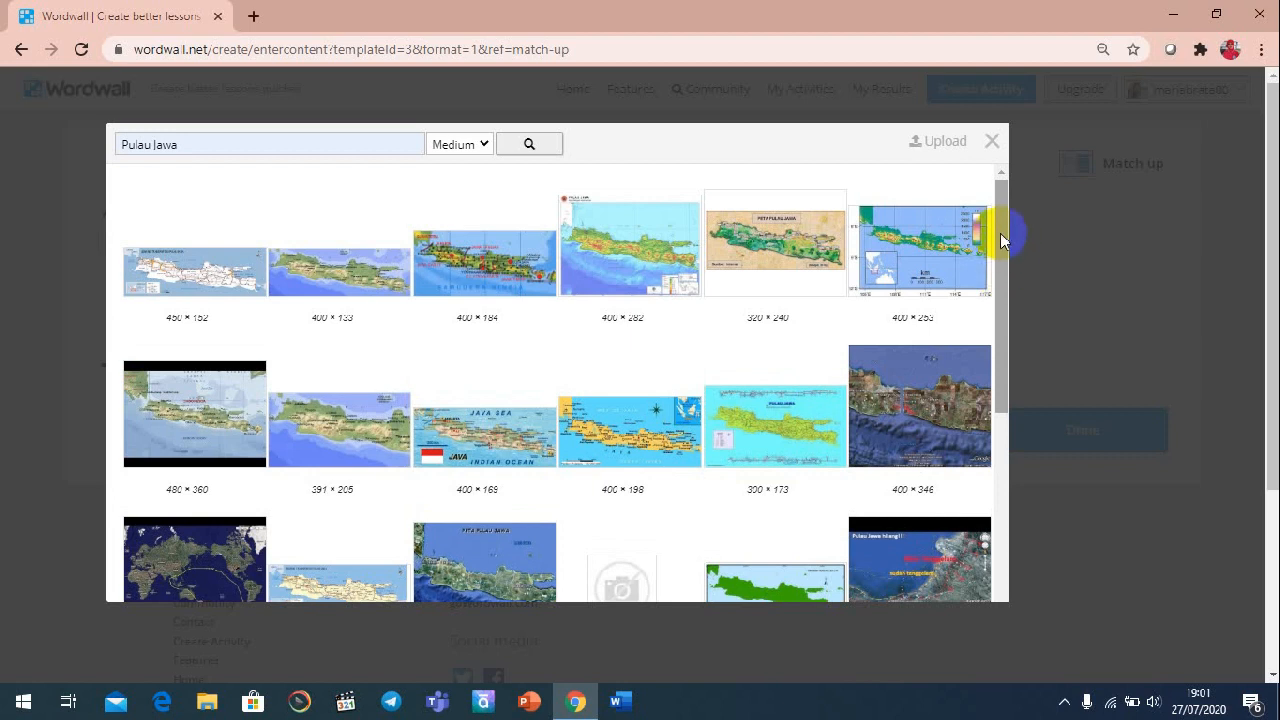
Upload download-removebg-preview from the peta folder as the first item's keyword image and enter "Pulau Bali" as its definition.
left_click(946, 145)
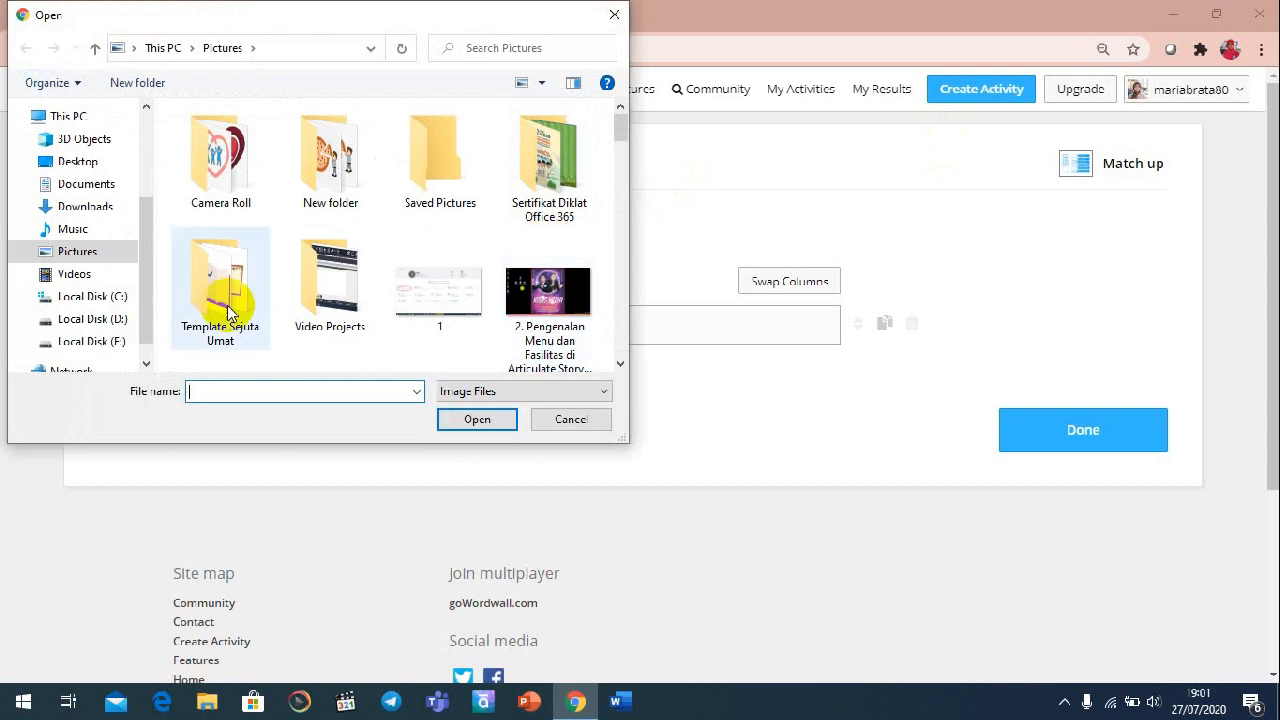
left_click(112, 348)
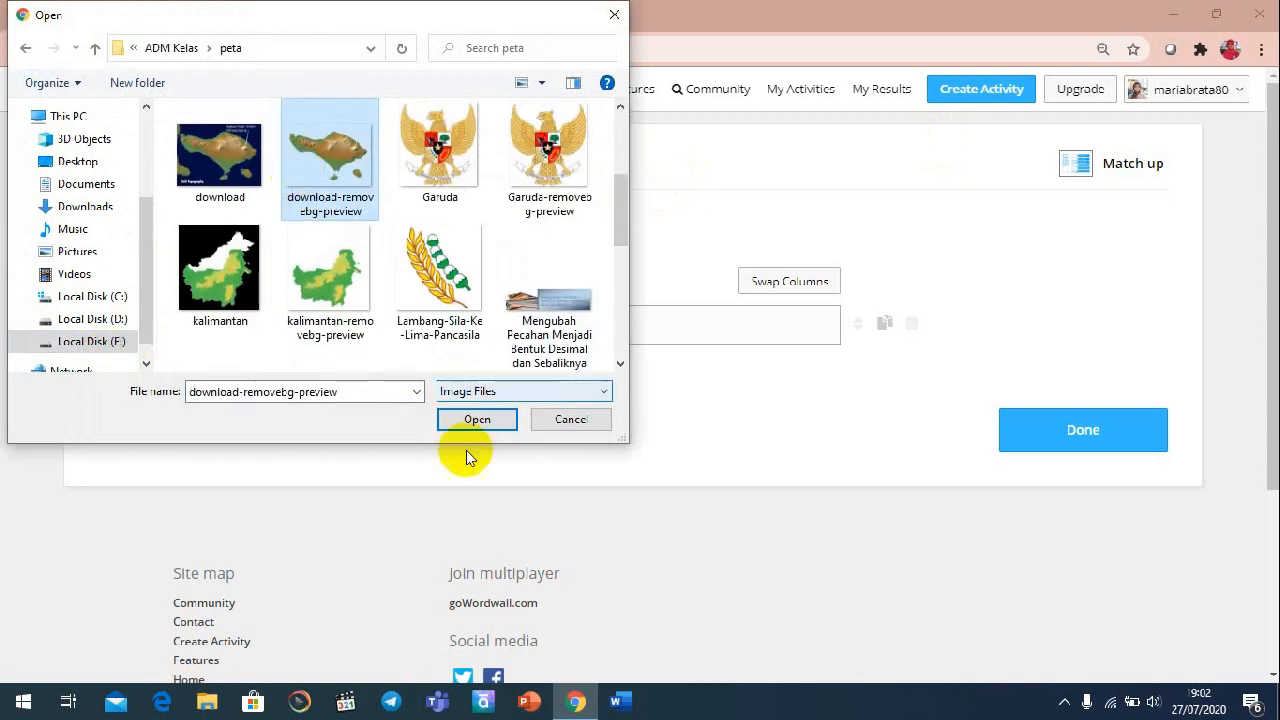
left_click(466, 428)
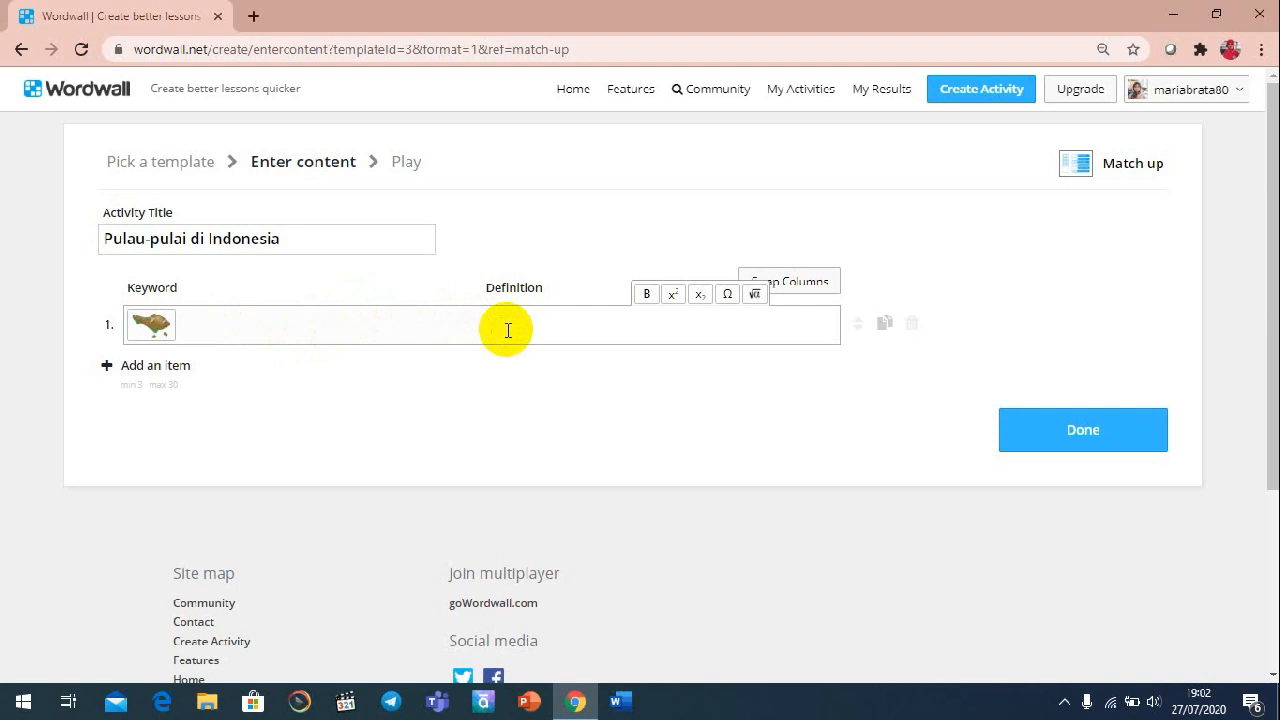
type("Pulau Bali")
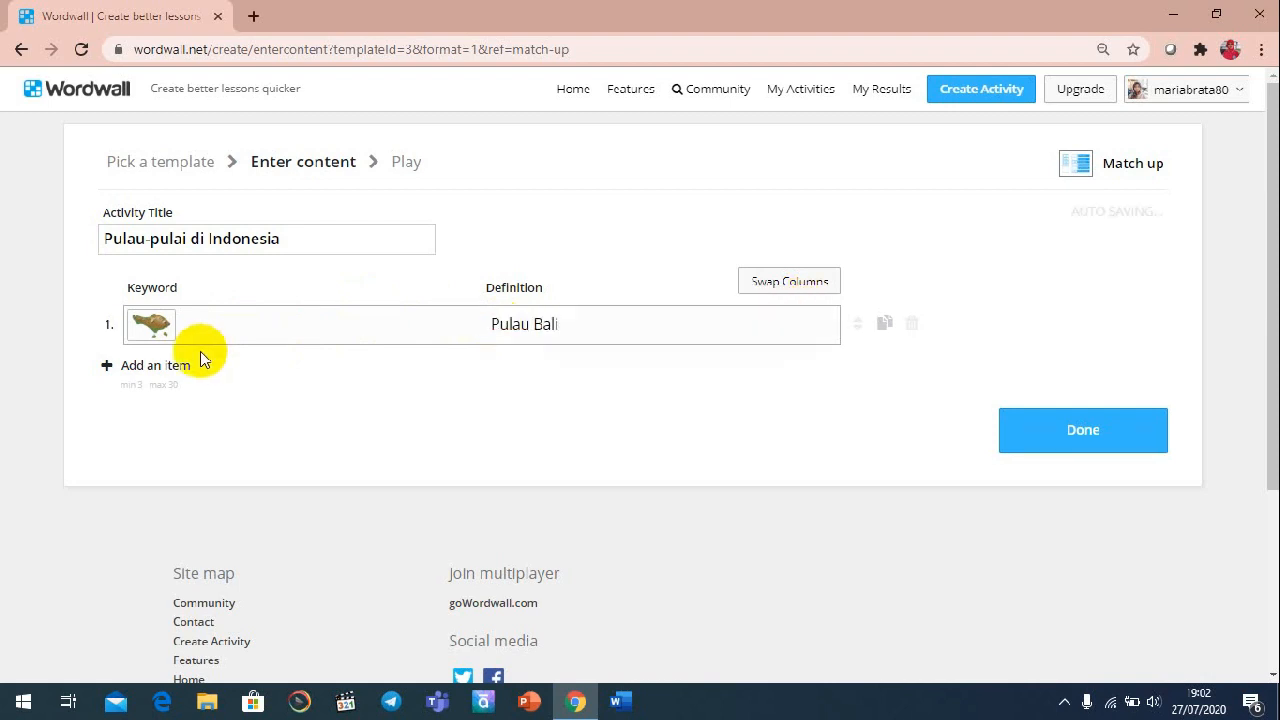
Add a second item with the uploaded kalimantan-removebg-preview image as keyword and "Pulau Kalimantan" as definition.
left_click(125, 366)
left_click(150, 370)
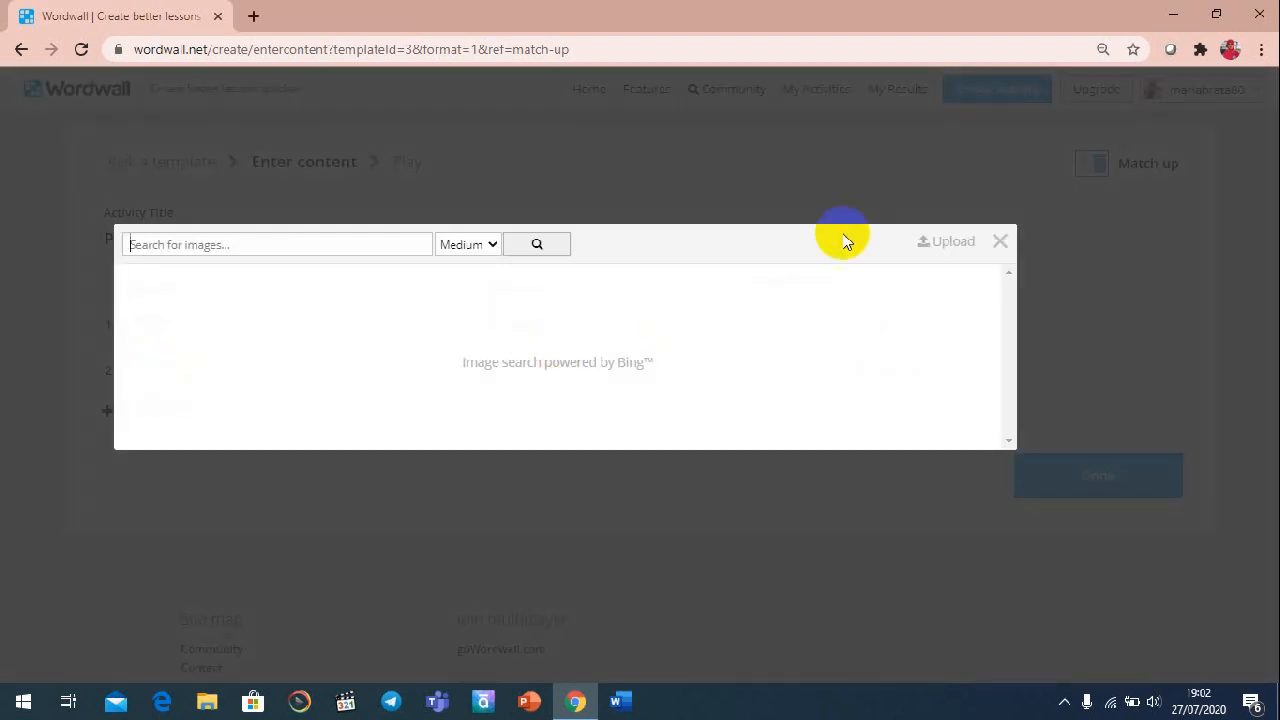
left_click(945, 241)
left_click(350, 278)
left_click(477, 419)
left_click(518, 372)
type("Pulau Kalimantan")
Try adding a blank third item and duplicating the Pulau Kalimantan item, deleting each extra item again.
key("Return")
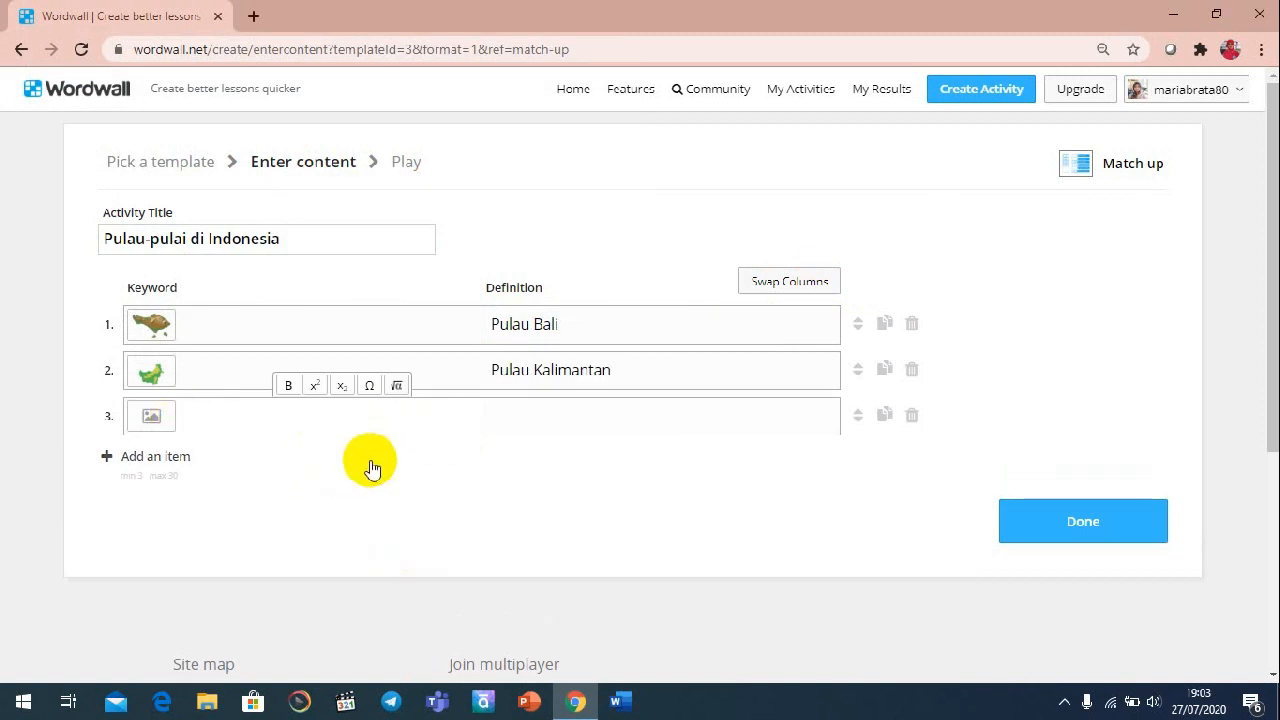
left_click(912, 416)
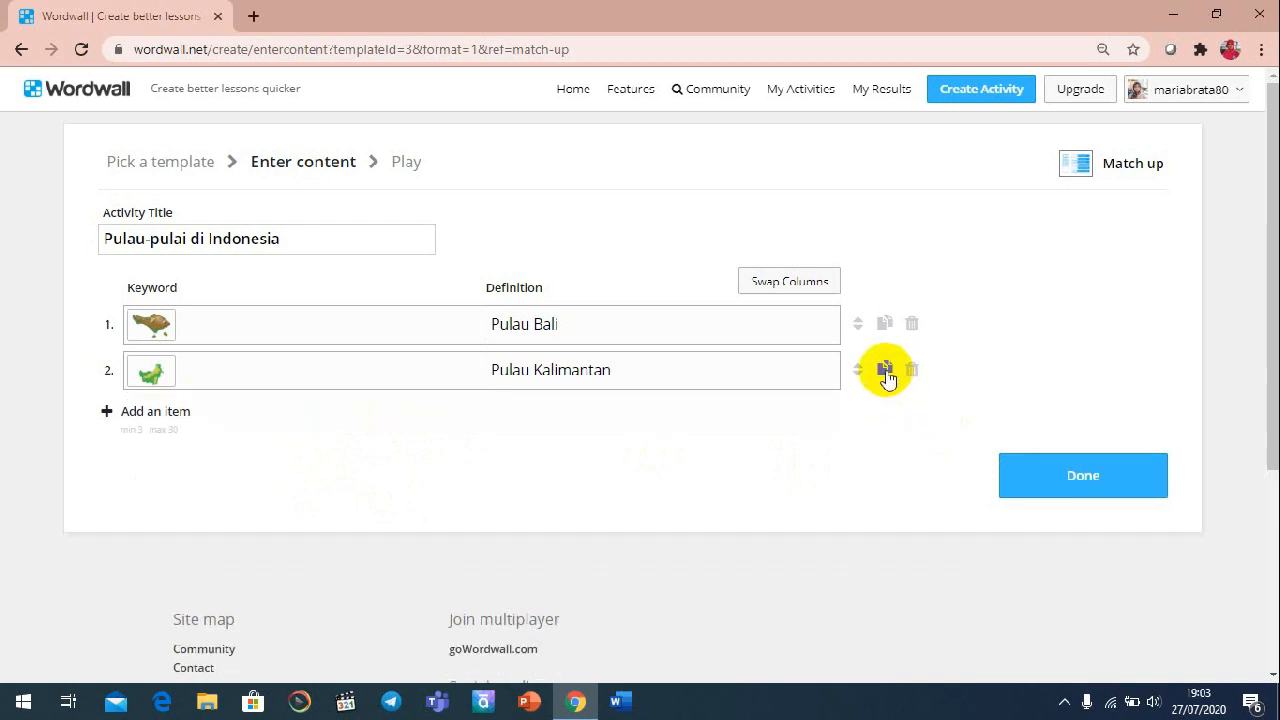
left_click(884, 370)
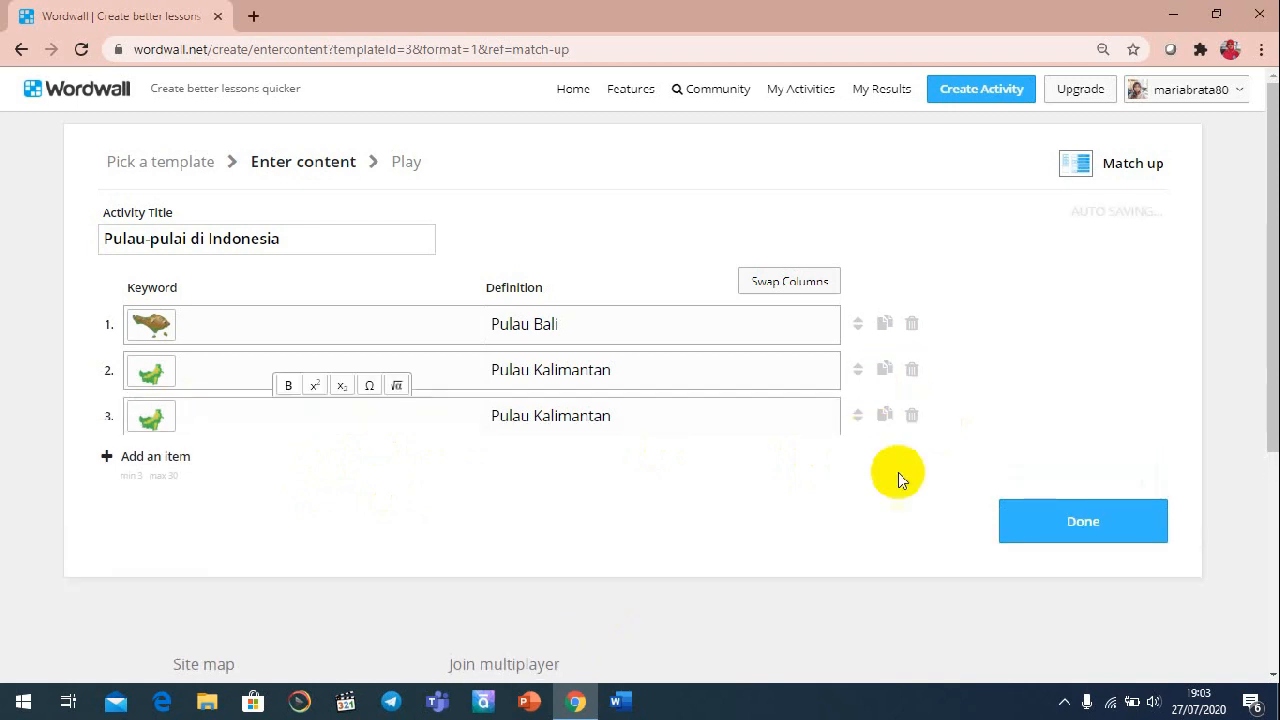
left_click(912, 418)
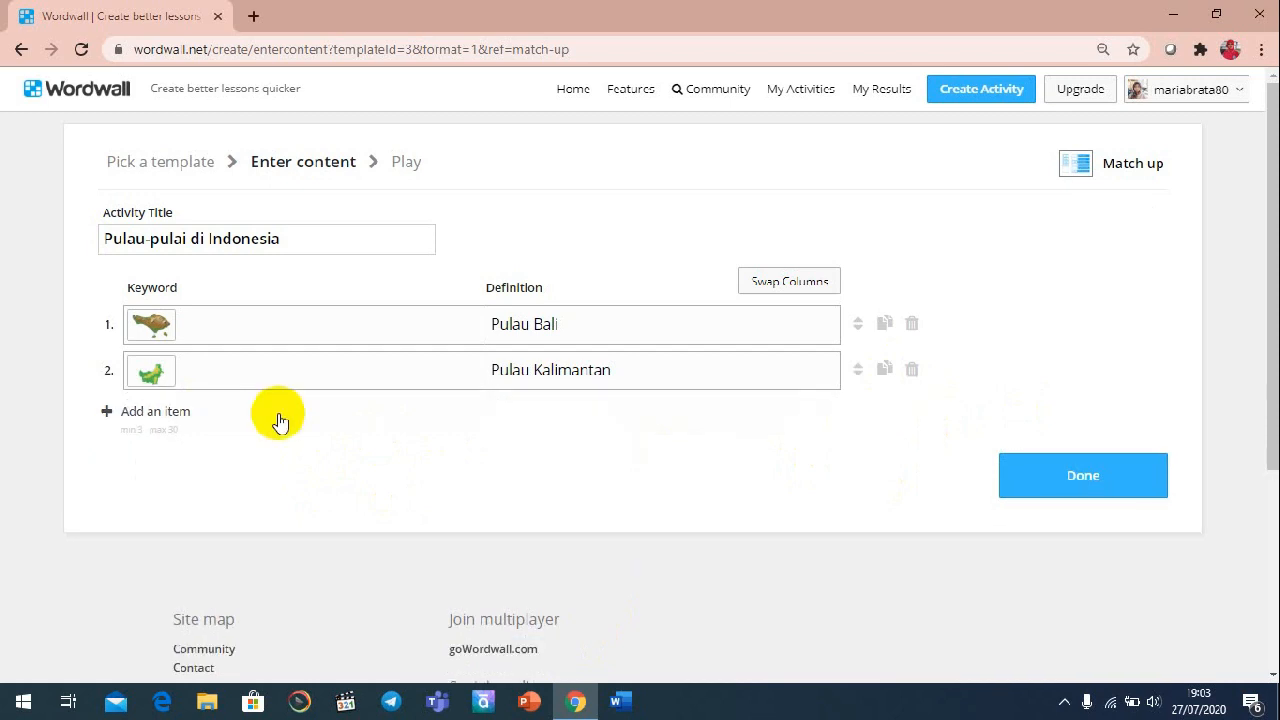
Add illustrated items for Pulau Nusa Tenggara, Papua, Sumatera, Sulawesi and Jawa, correct the title to "Pulau-pulau di Indonesia" and finish the activity.
left_click(117, 417)
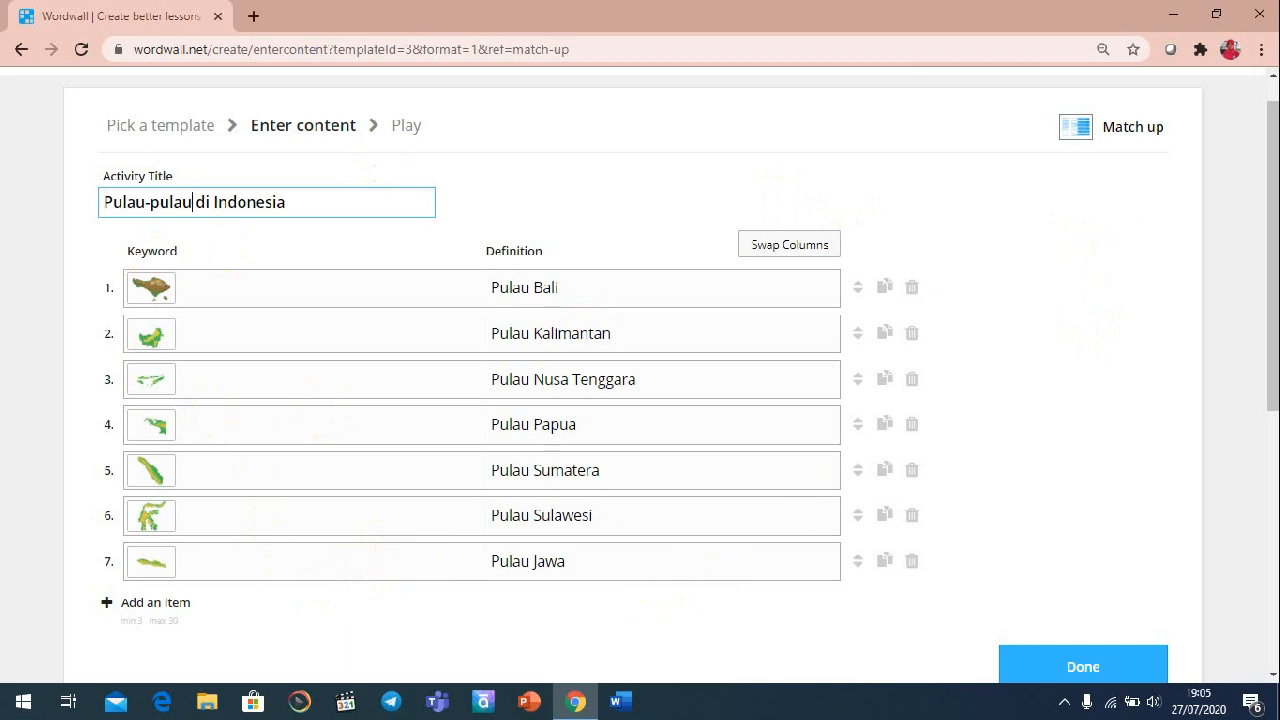
scroll(905, 112, "down", 1)
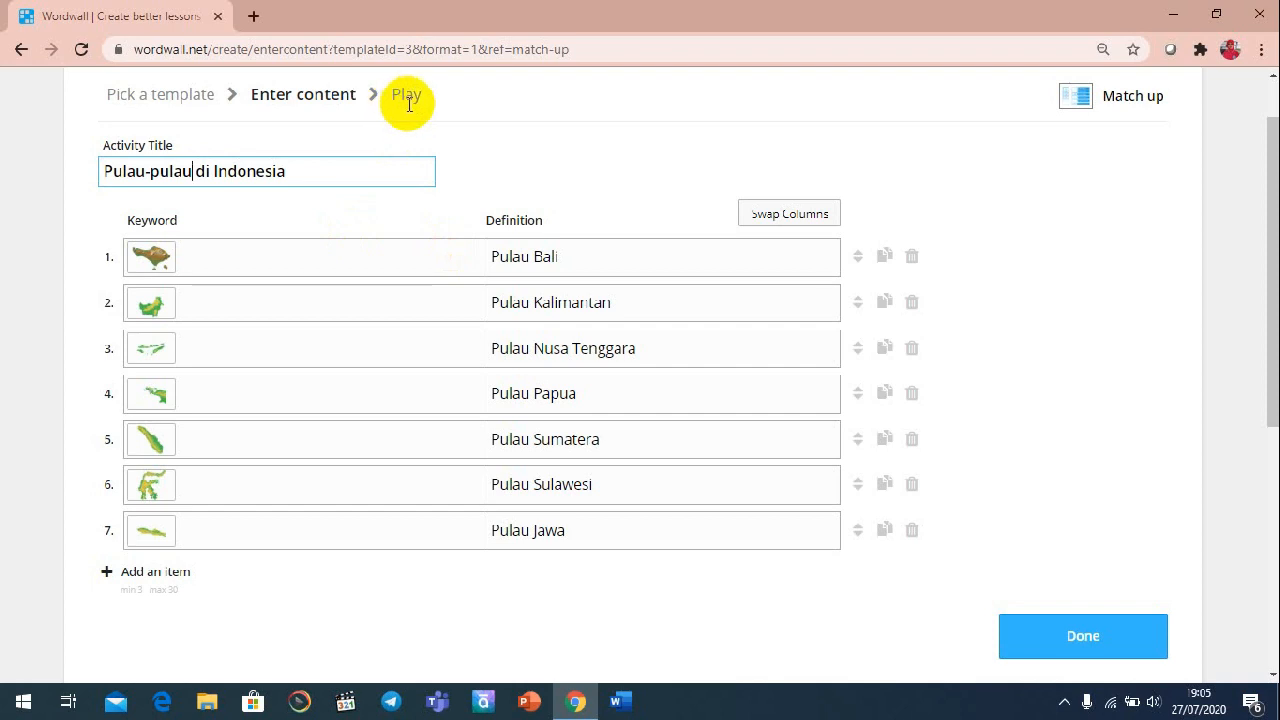
left_click(1057, 646)
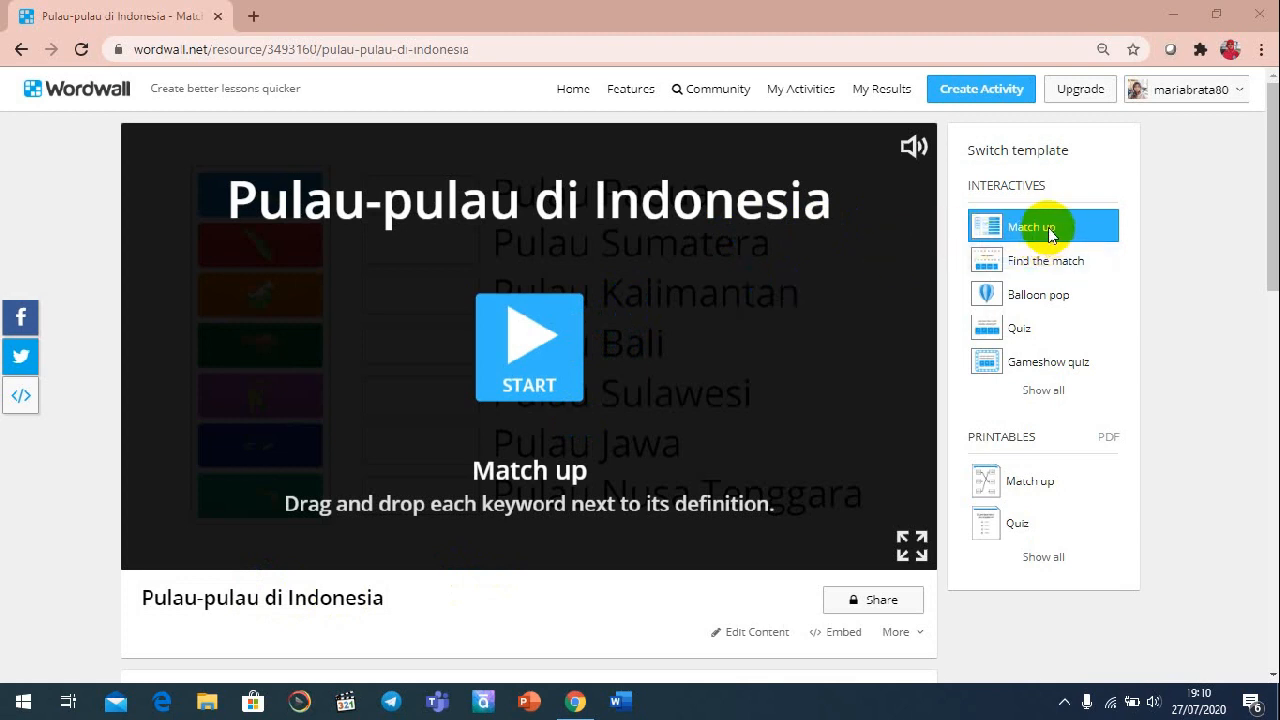
Play the Match up activity, placing each island image beside its name, and submit the answers.
left_click(530, 343)
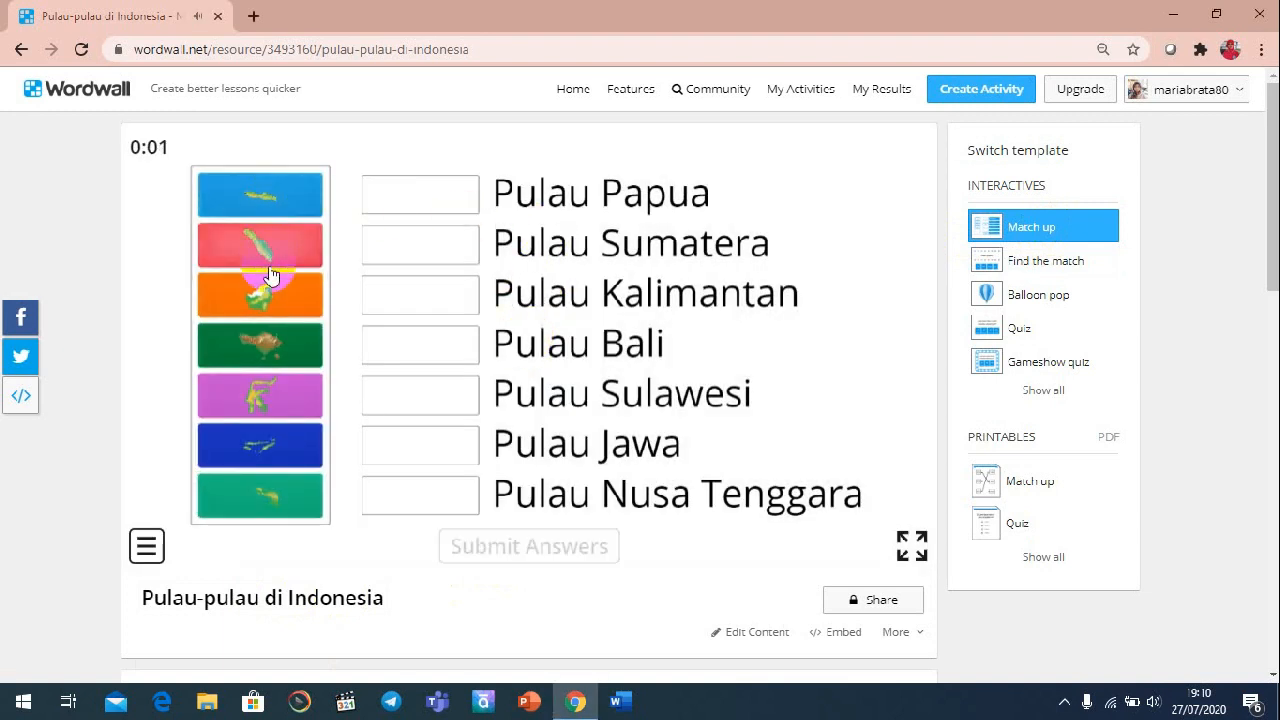
left_click_drag(286, 490, 423, 200)
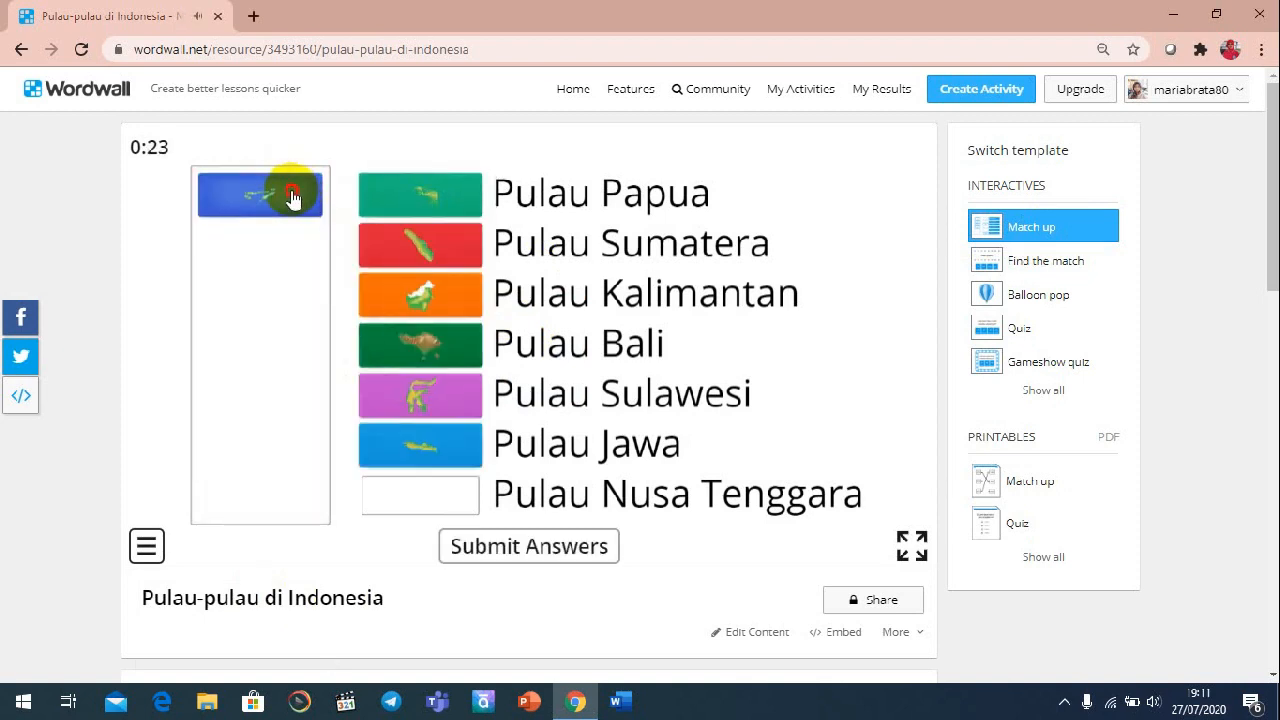
left_click_drag(290, 197, 415, 492)
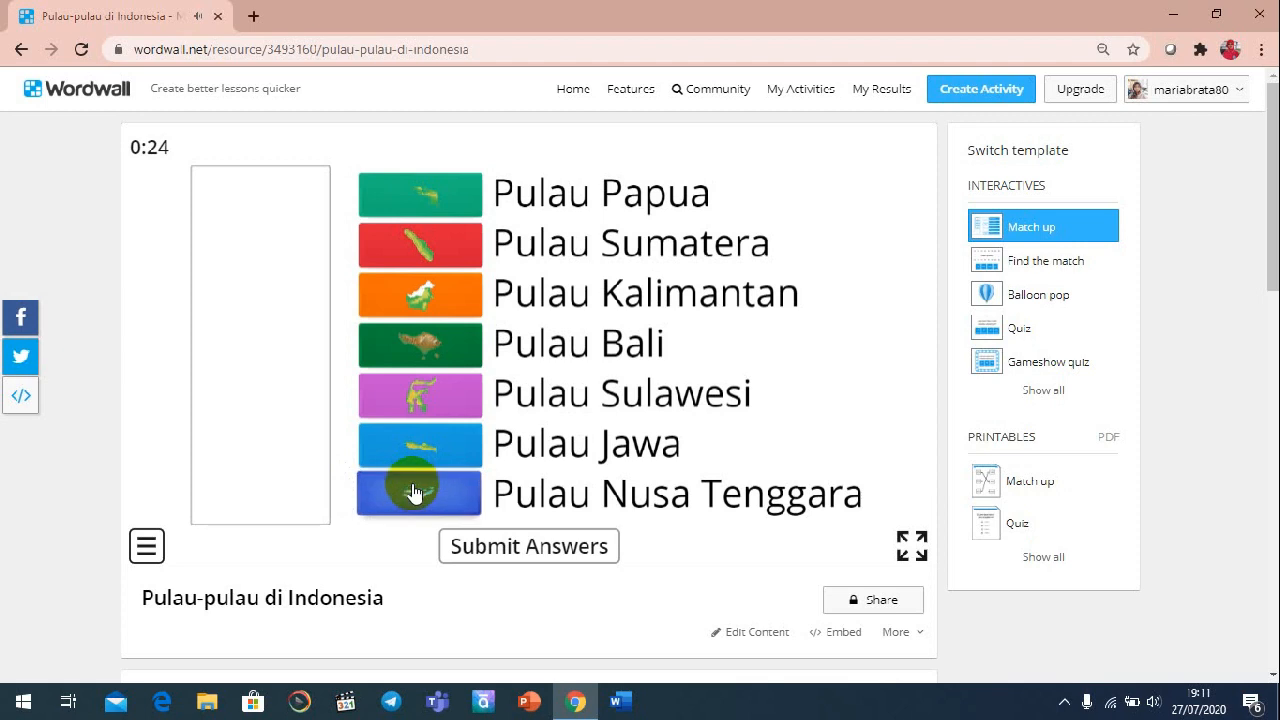
left_click(530, 546)
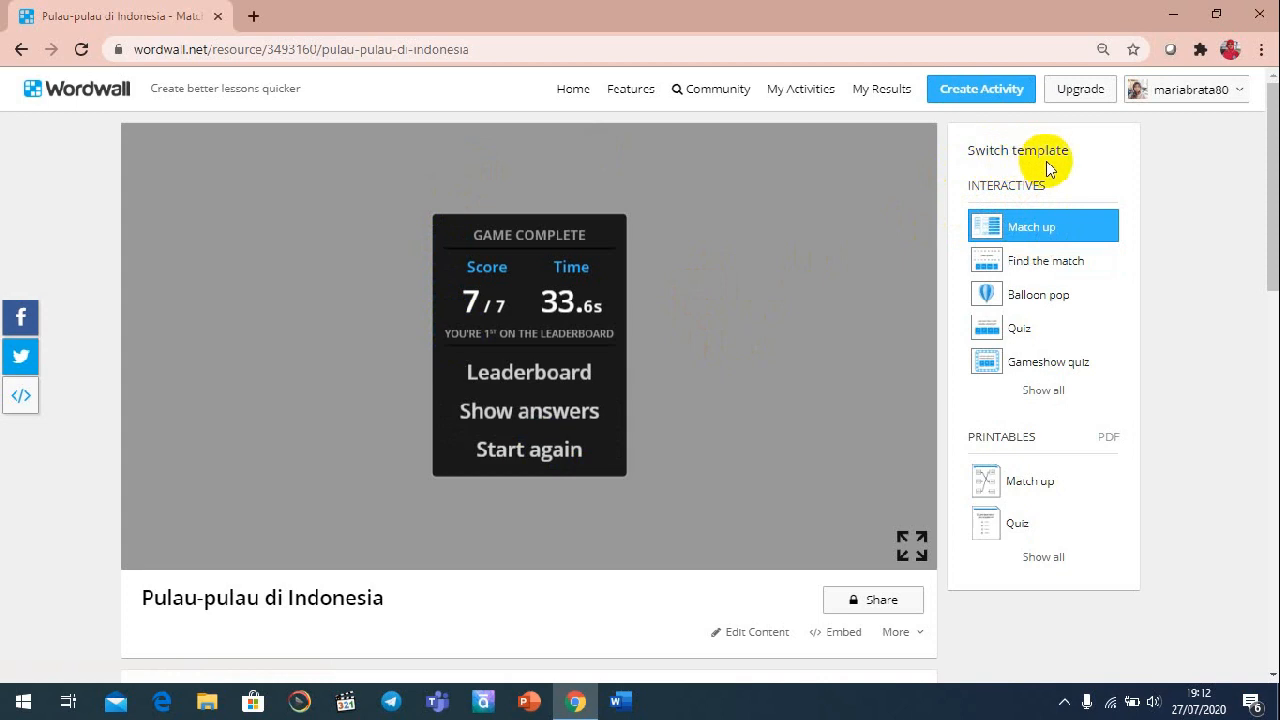
Examine the full list of alternative templates and try the activity as Find the match, answering Pulau Kalimantan and Pulau Sumatera.
left_click(1050, 395)
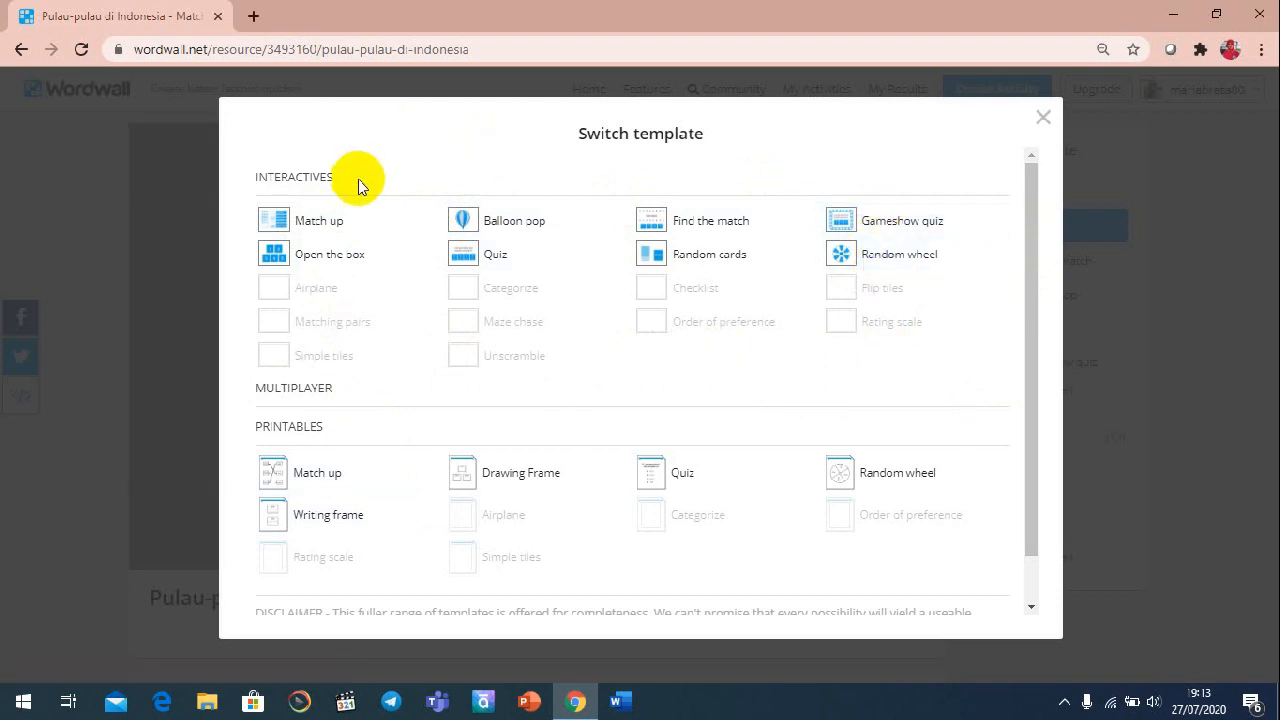
left_click(1044, 118)
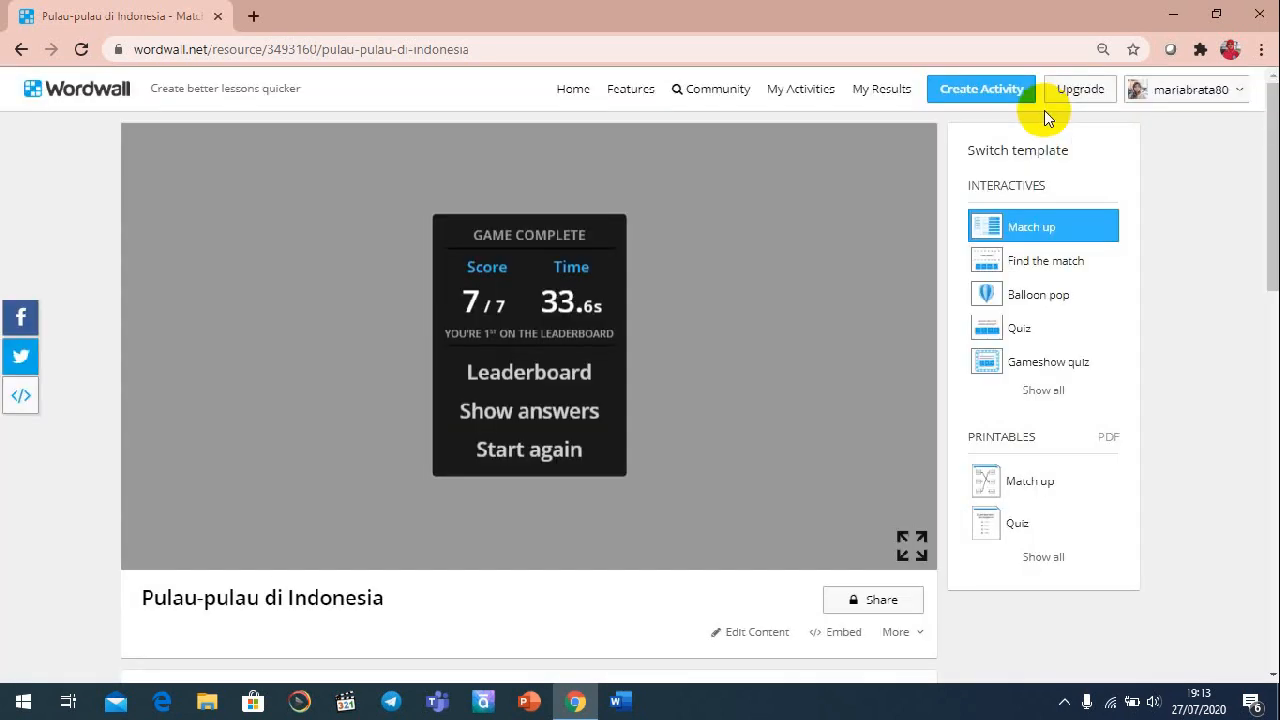
left_click(1006, 264)
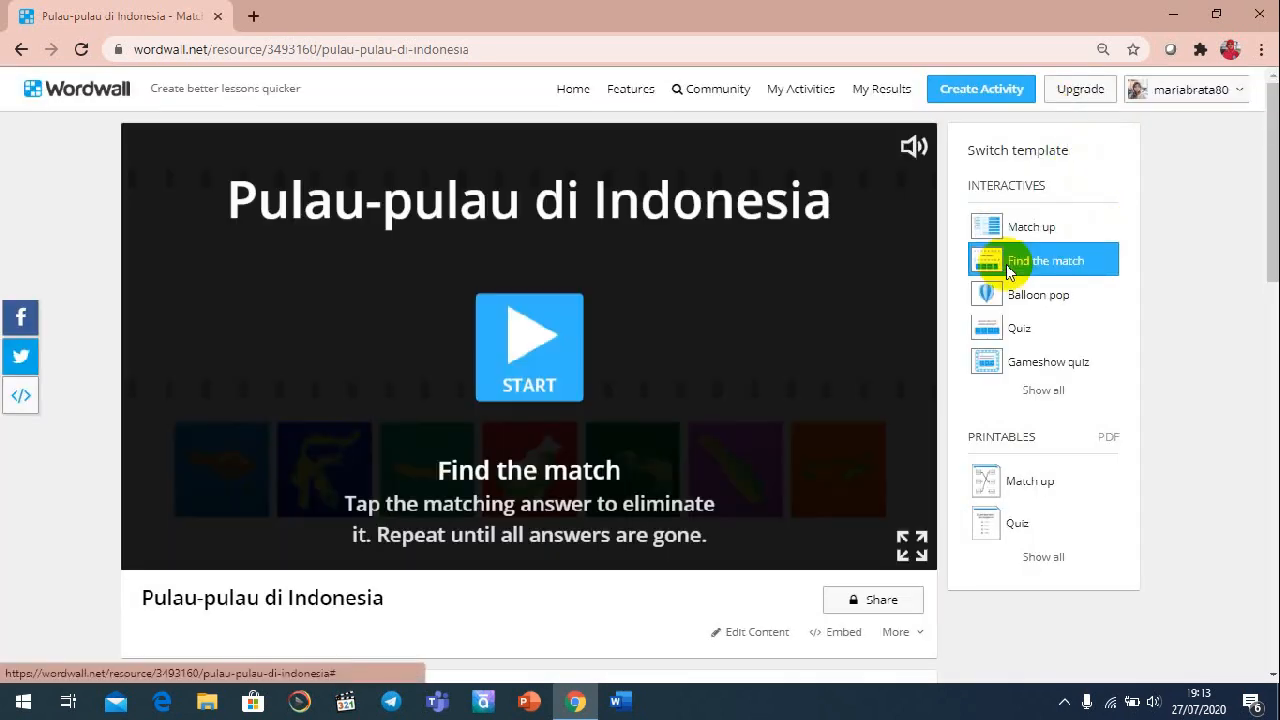
left_click(846, 294)
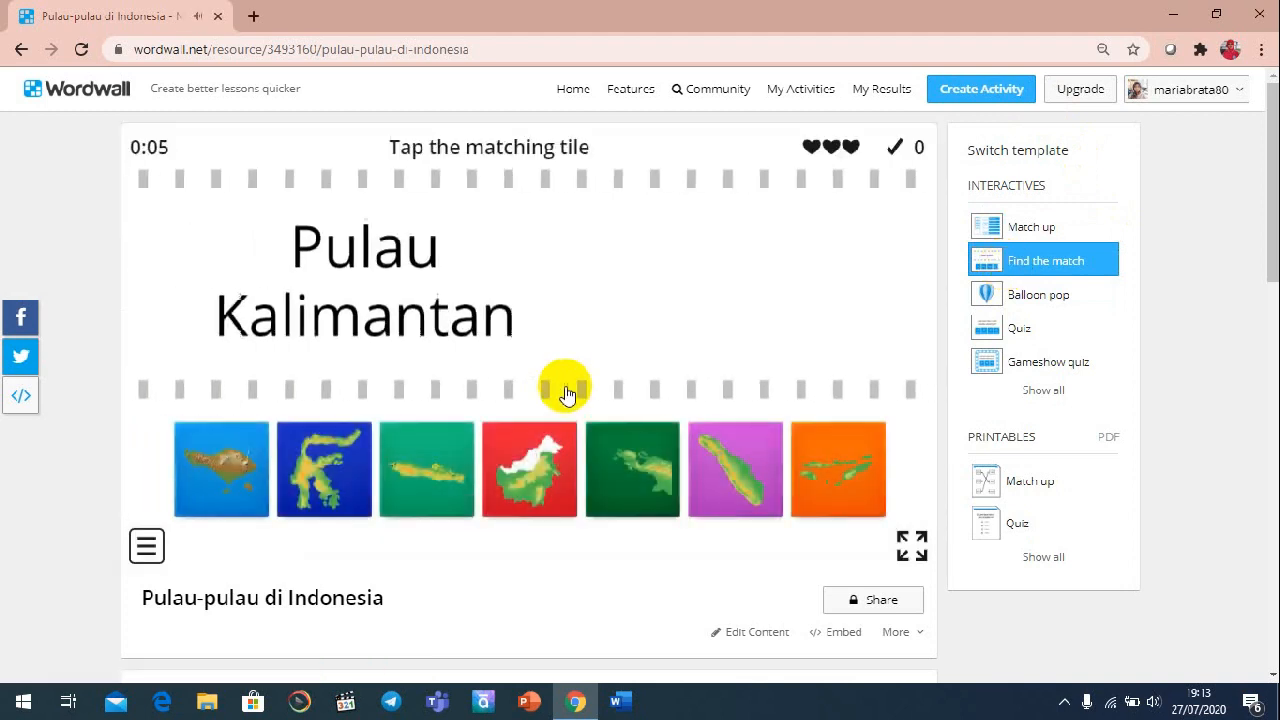
left_click(535, 465)
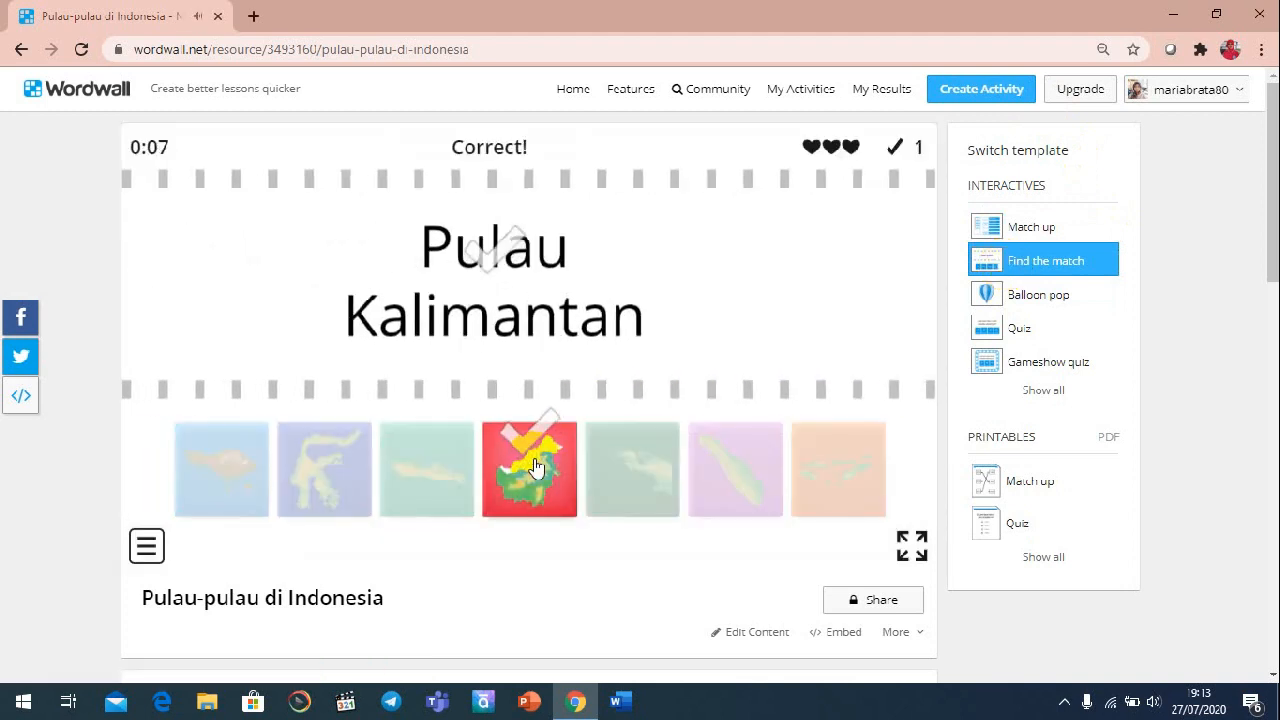
left_click(735, 465)
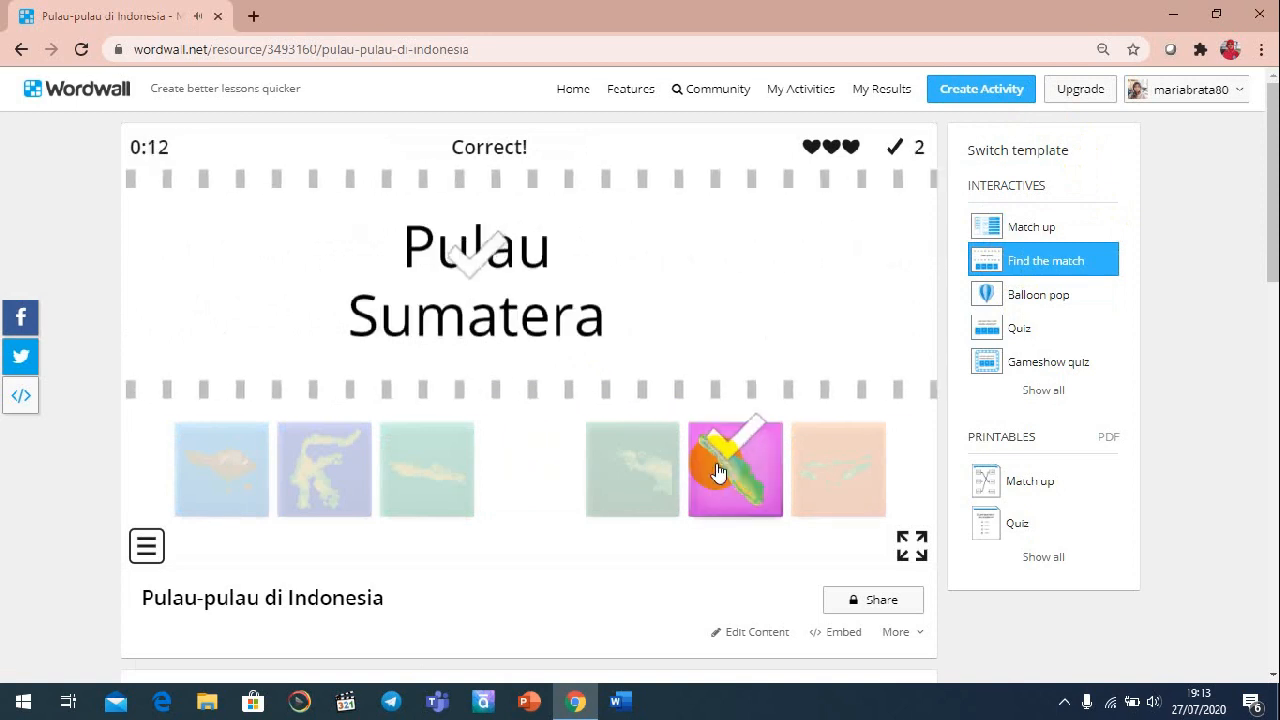
Try the activity in the Balloon pop and Quiz templates, answering the Pulau Bali and Pulau Kalimantan quiz questions.
left_click(1015, 294)
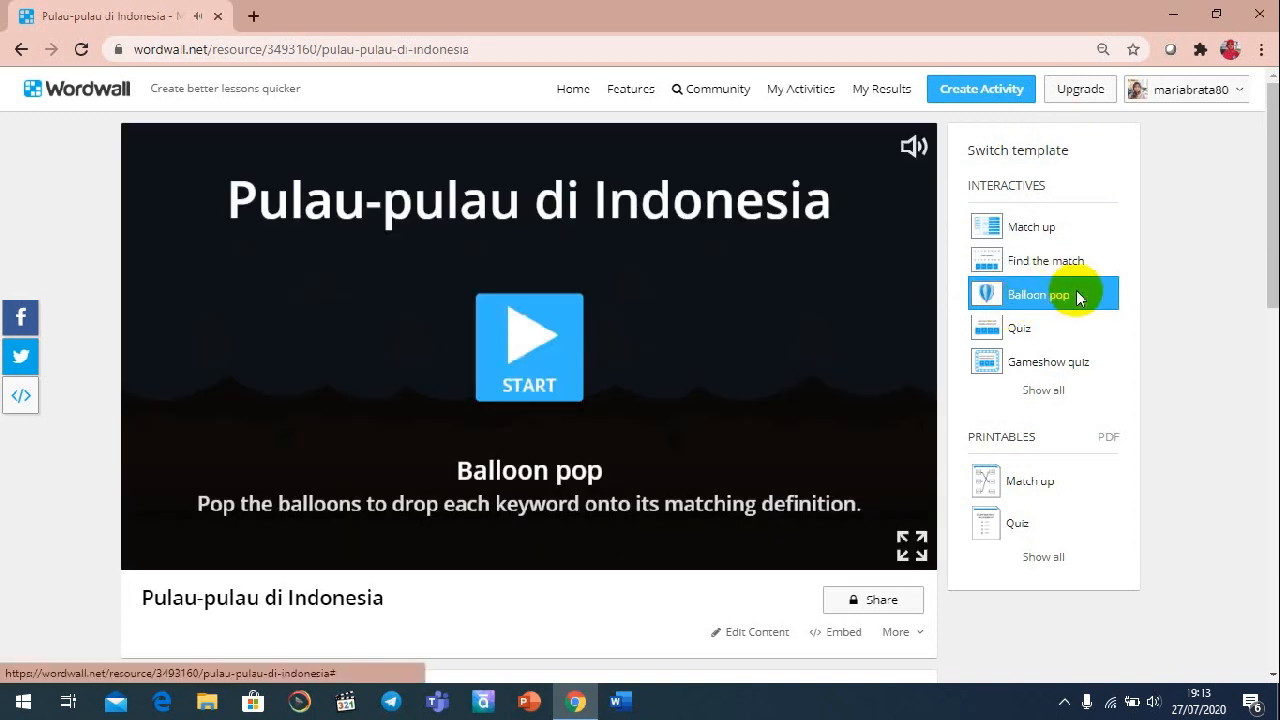
left_click(517, 337)
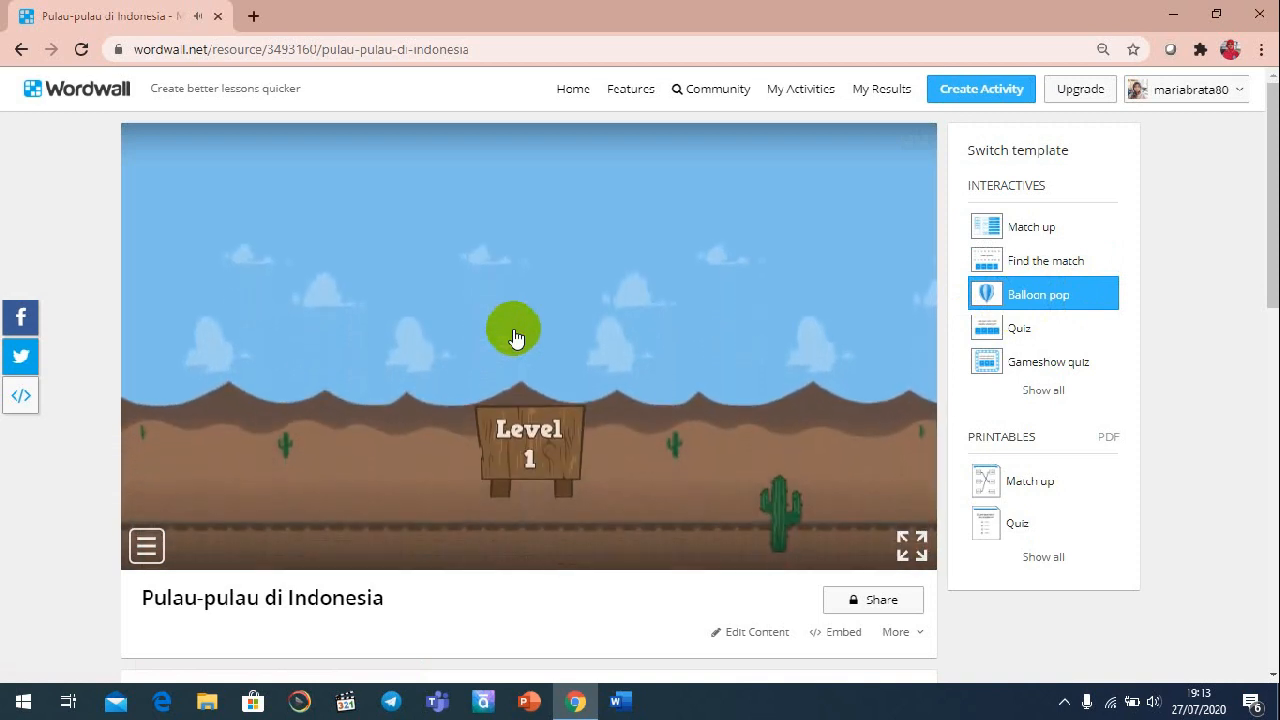
left_click(1015, 330)
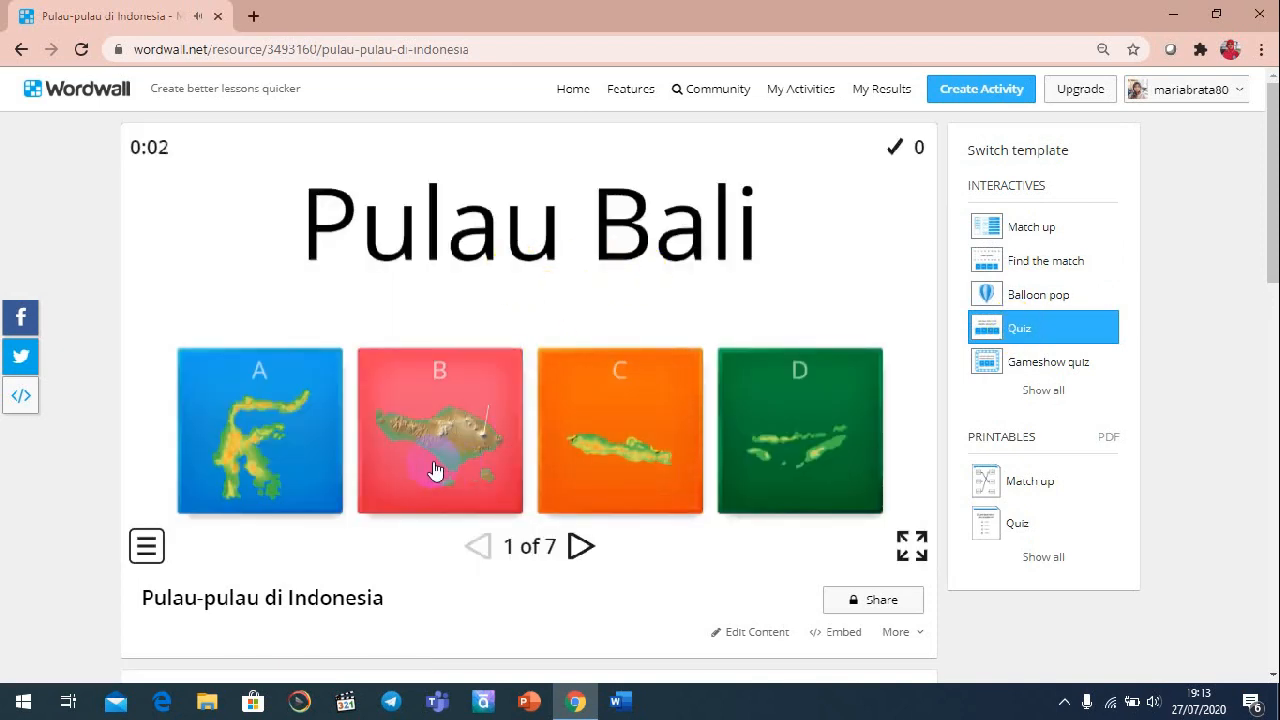
left_click(435, 470)
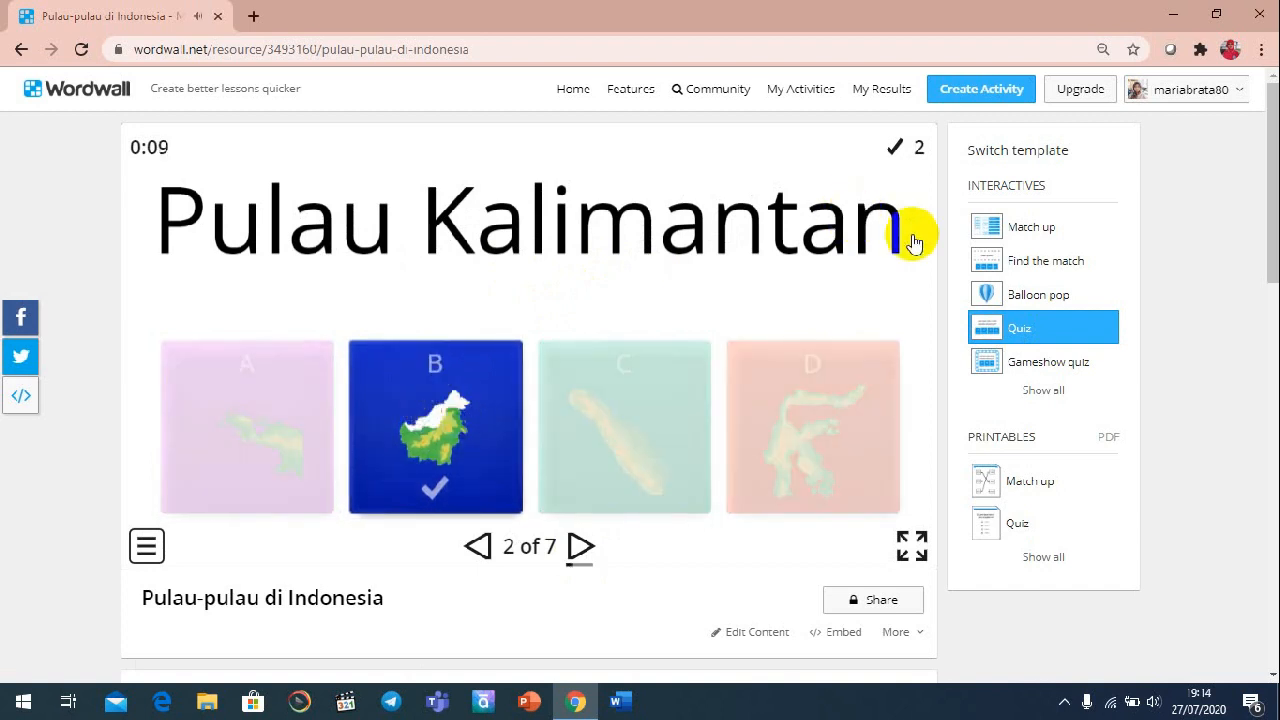
Try the activity as a Gameshow quiz by answering its first question, and switch it to the Open the box template.
left_click(1035, 366)
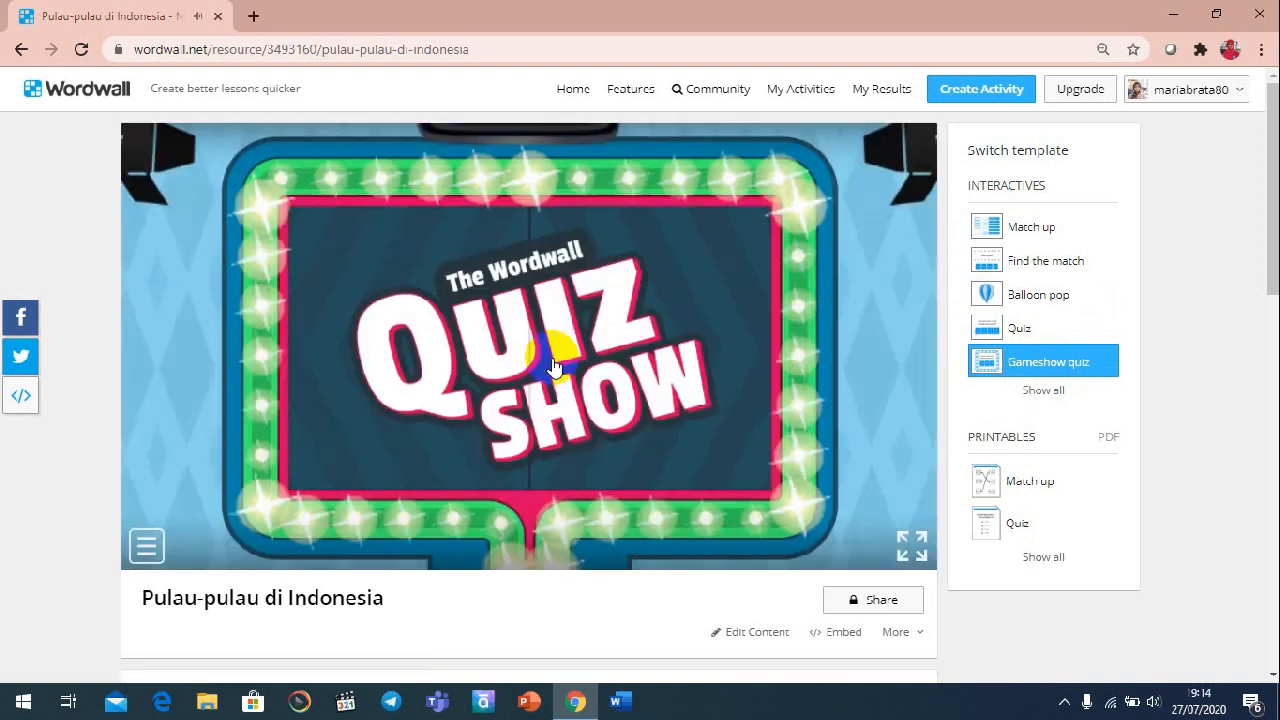
left_click(553, 367)
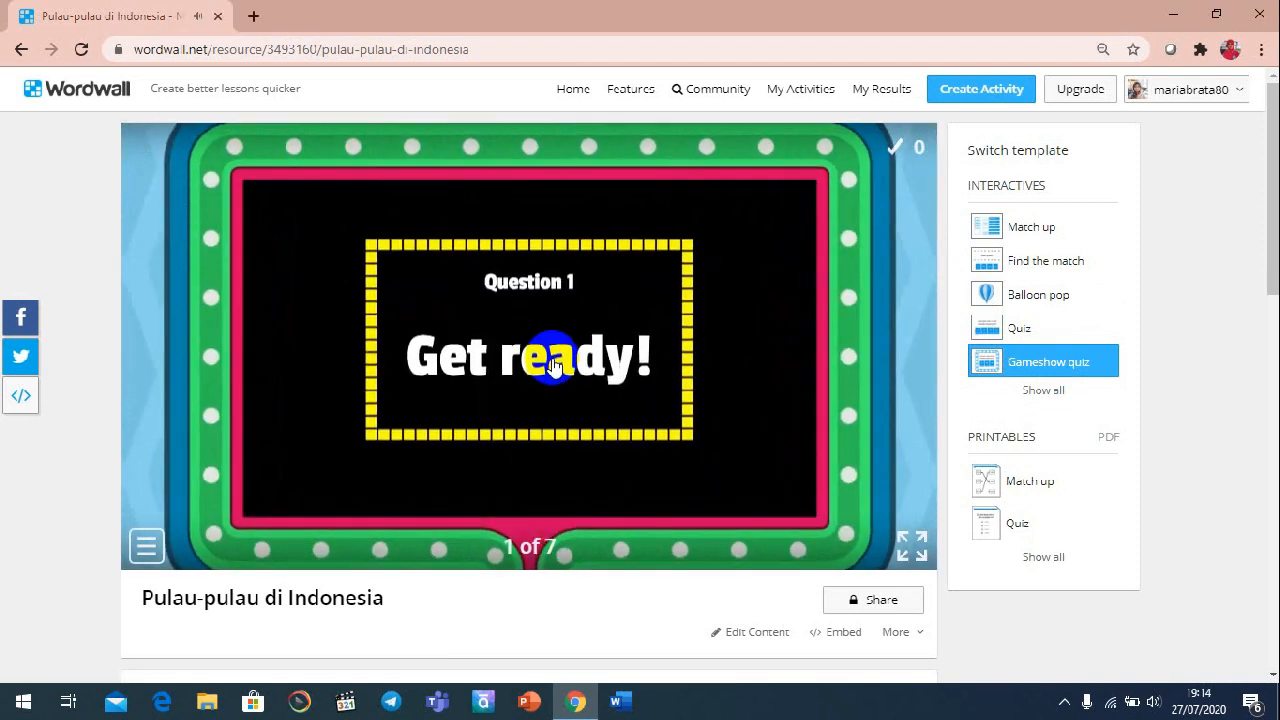
left_click(474, 368)
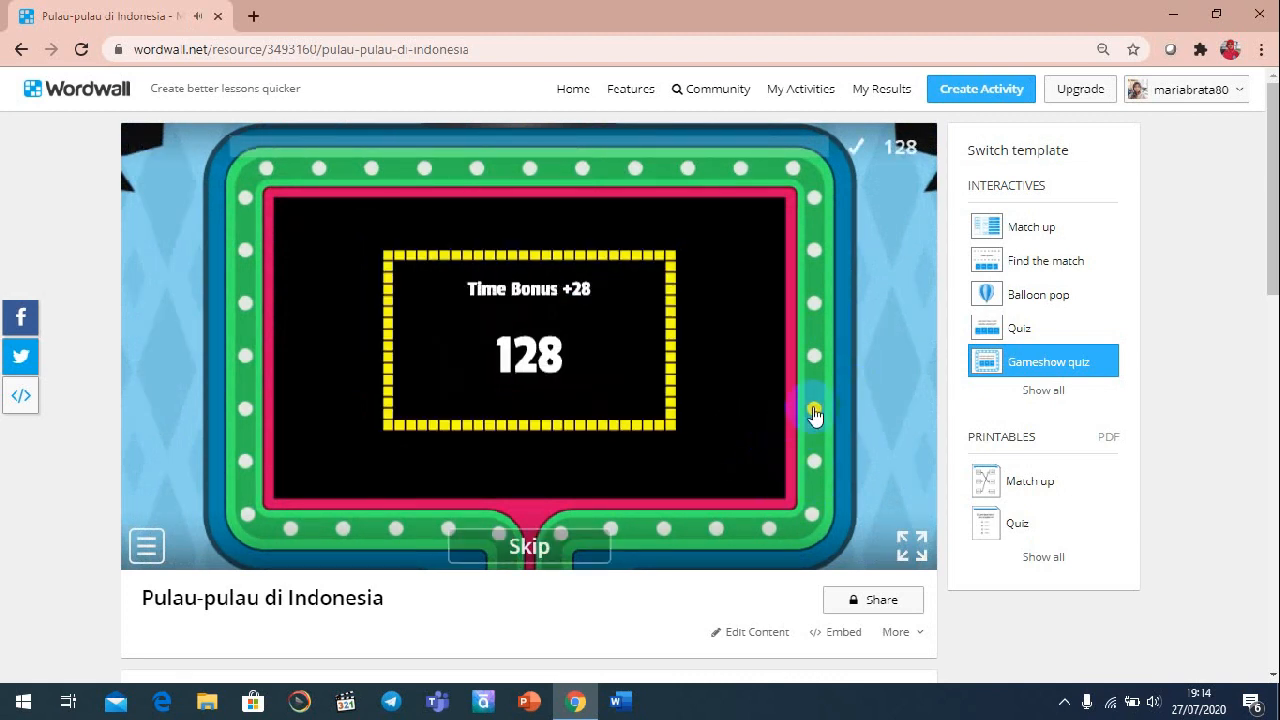
left_click(1062, 394)
left_click(378, 257)
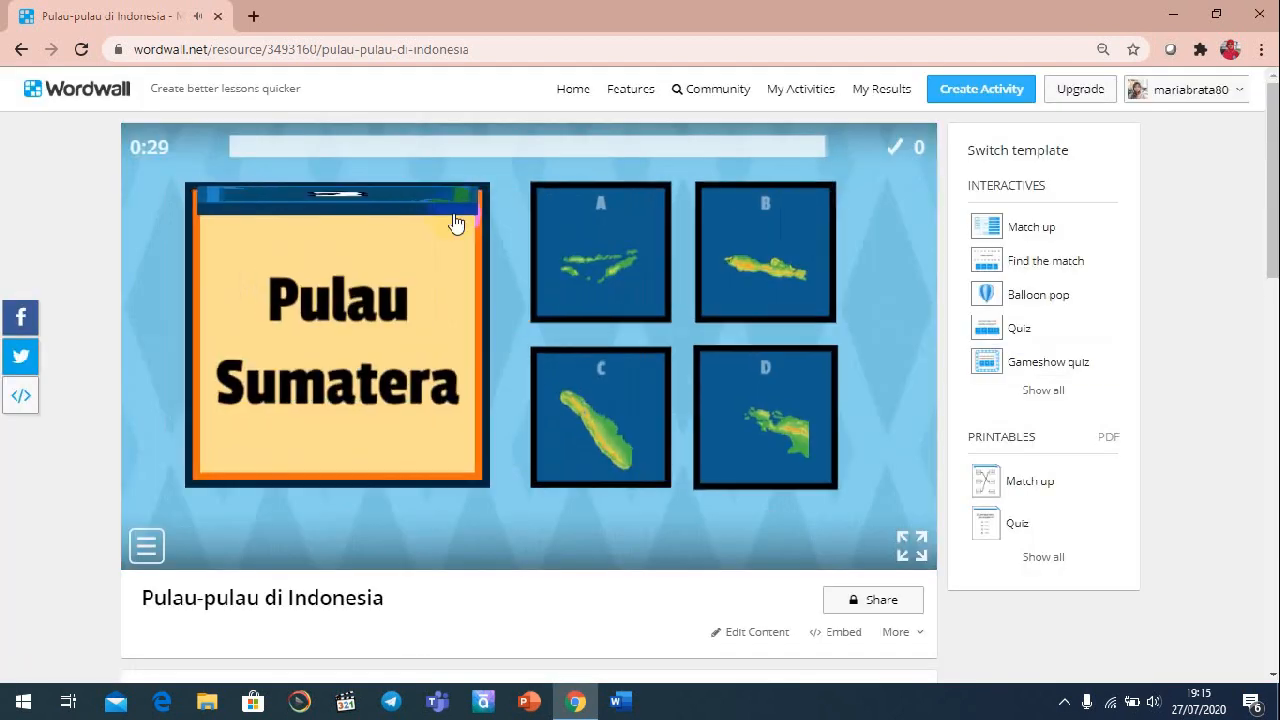
Answer the Pulau Sumatera question in Open the box, and try the Random cards template by dealing one card.
left_click(655, 408)
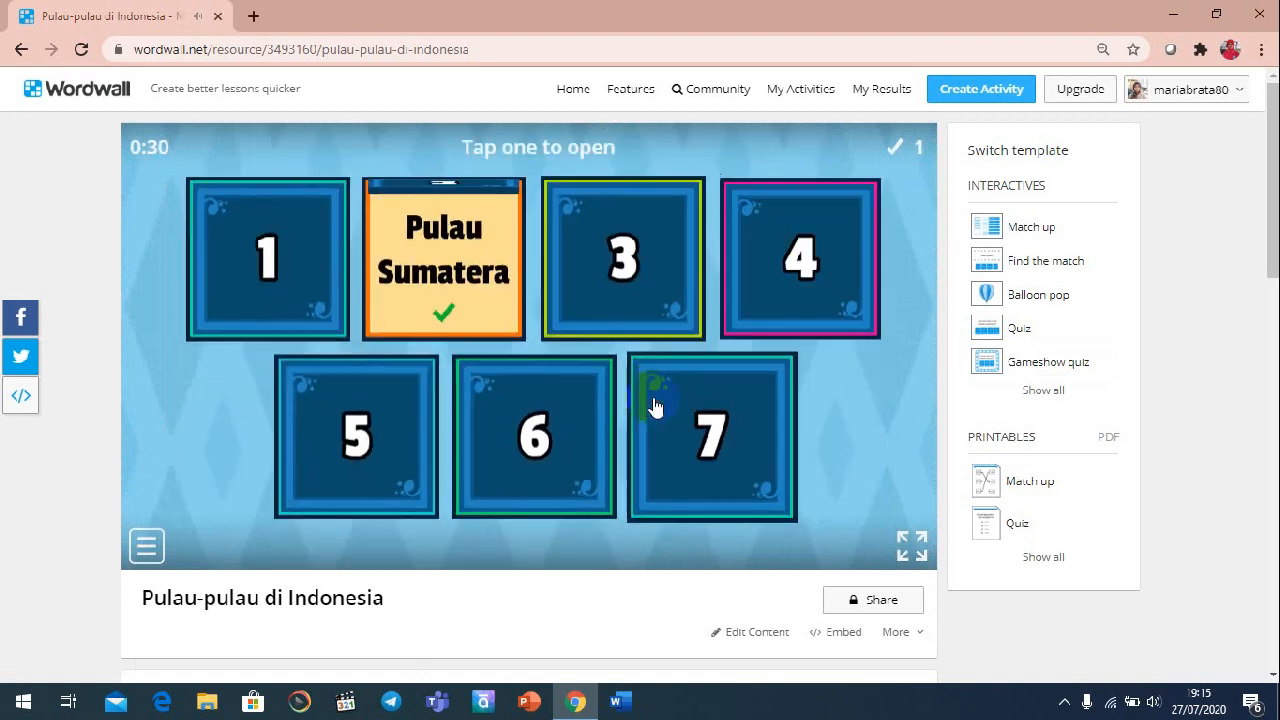
left_click(777, 262)
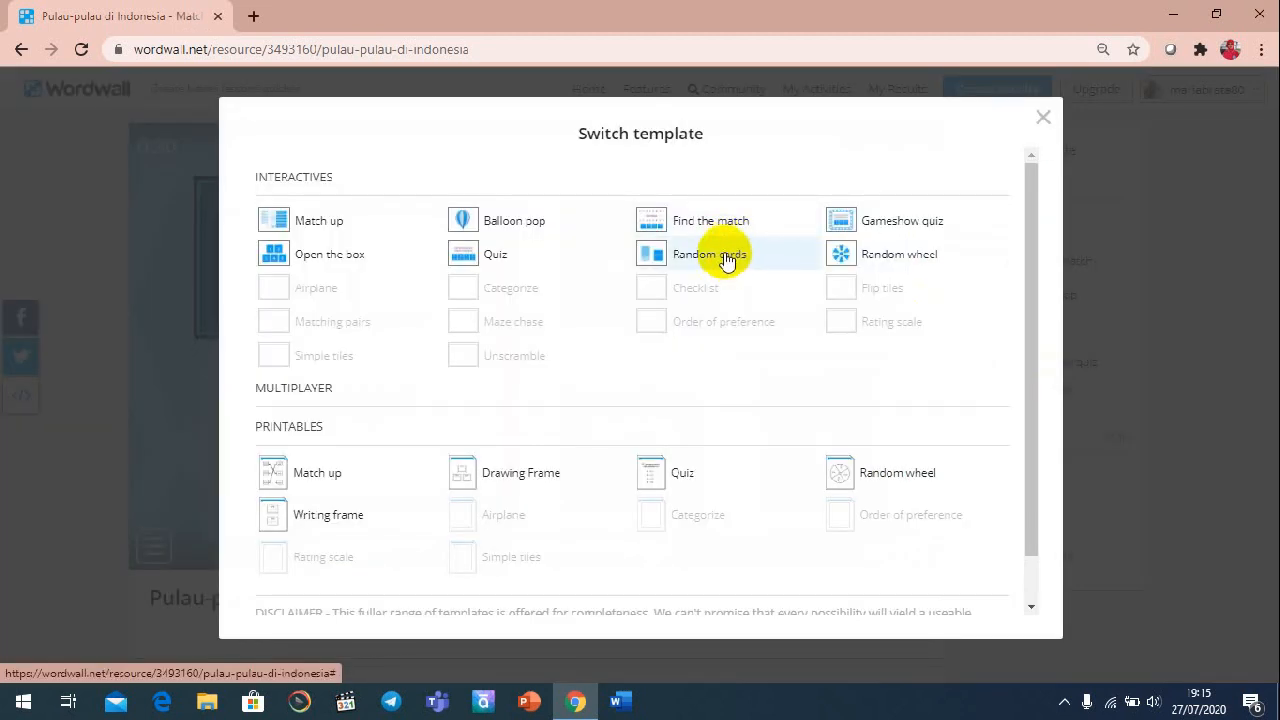
left_click(726, 256)
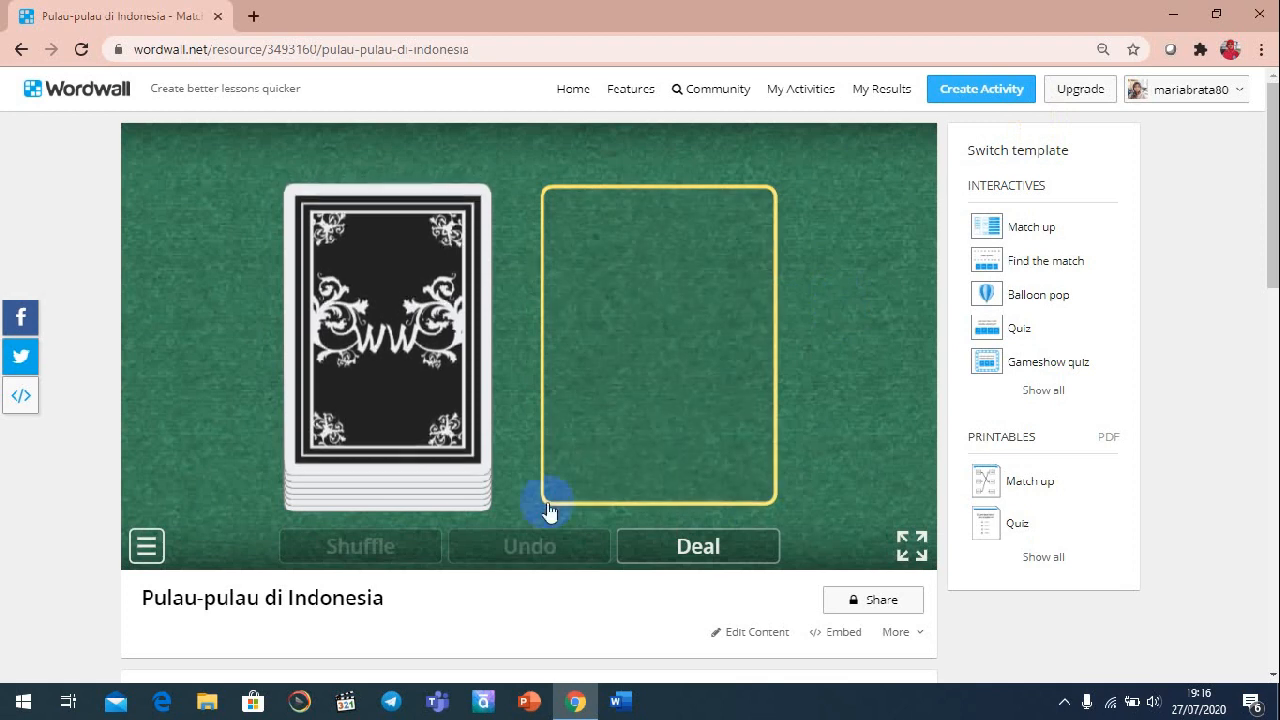
left_click(448, 414)
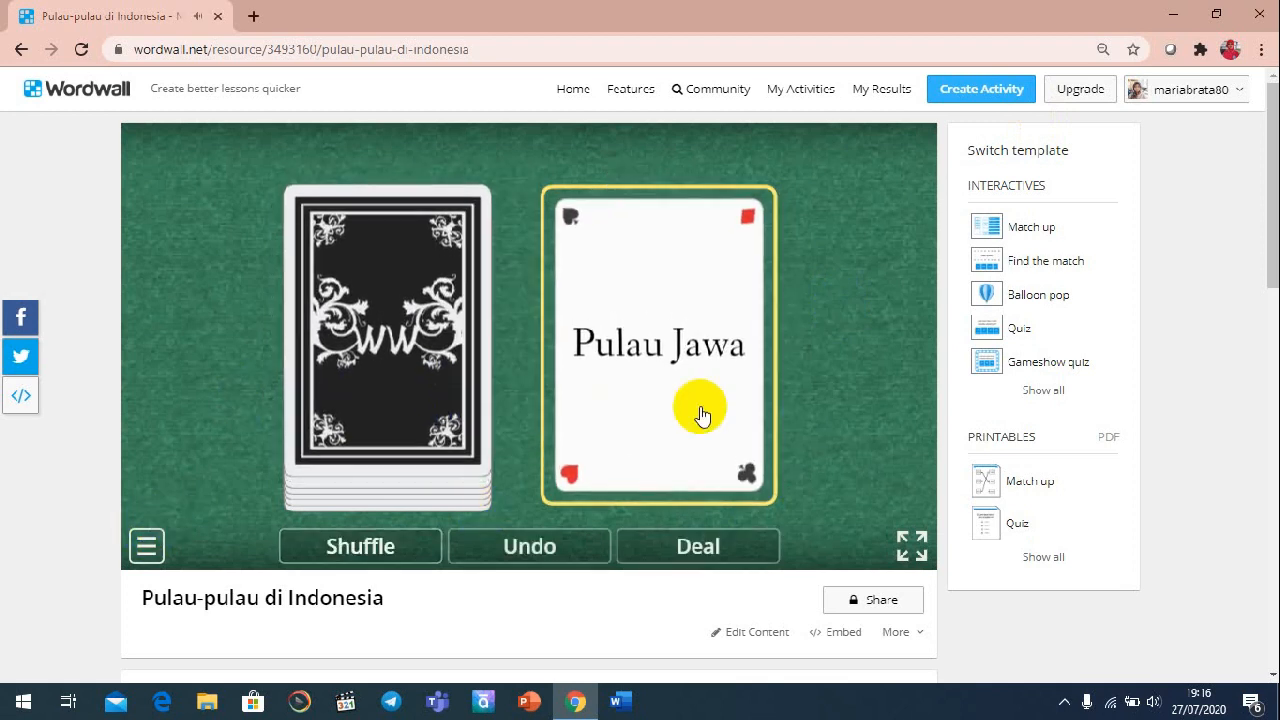
Try the activity in the Random wheel template, spinning the wheel and eliminating Pulau Papua.
left_click(1032, 403)
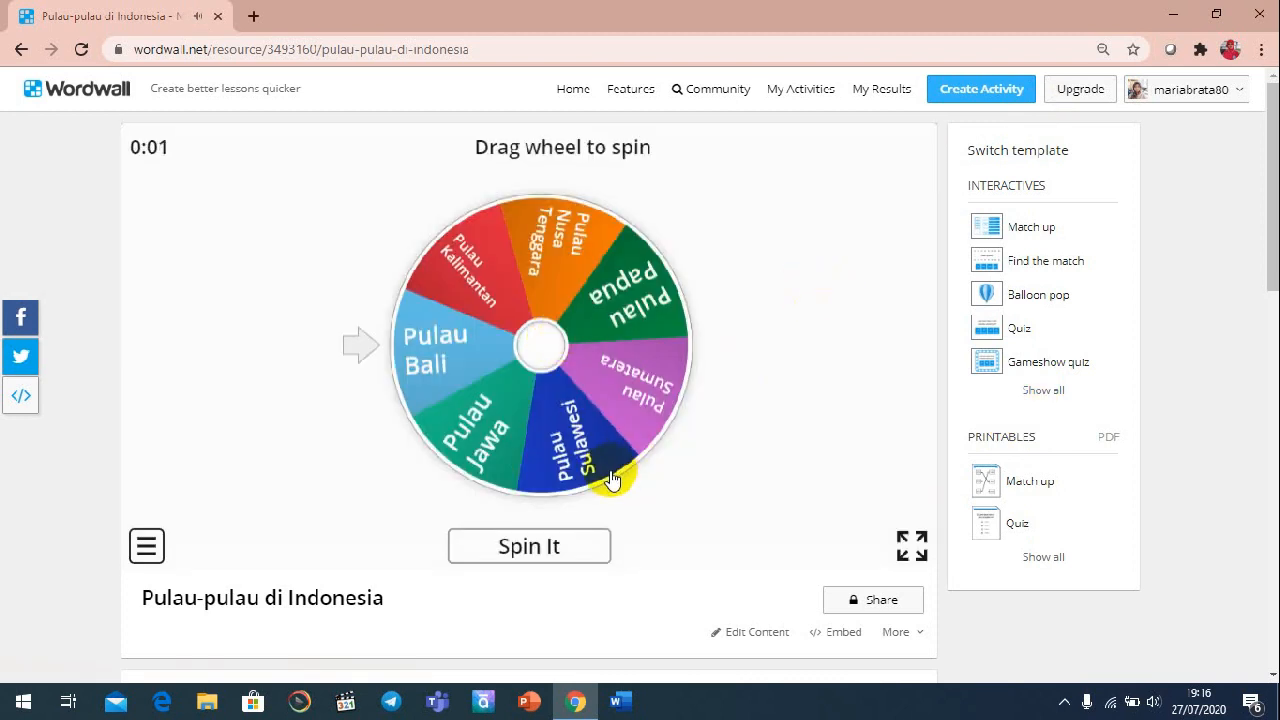
left_click(553, 546)
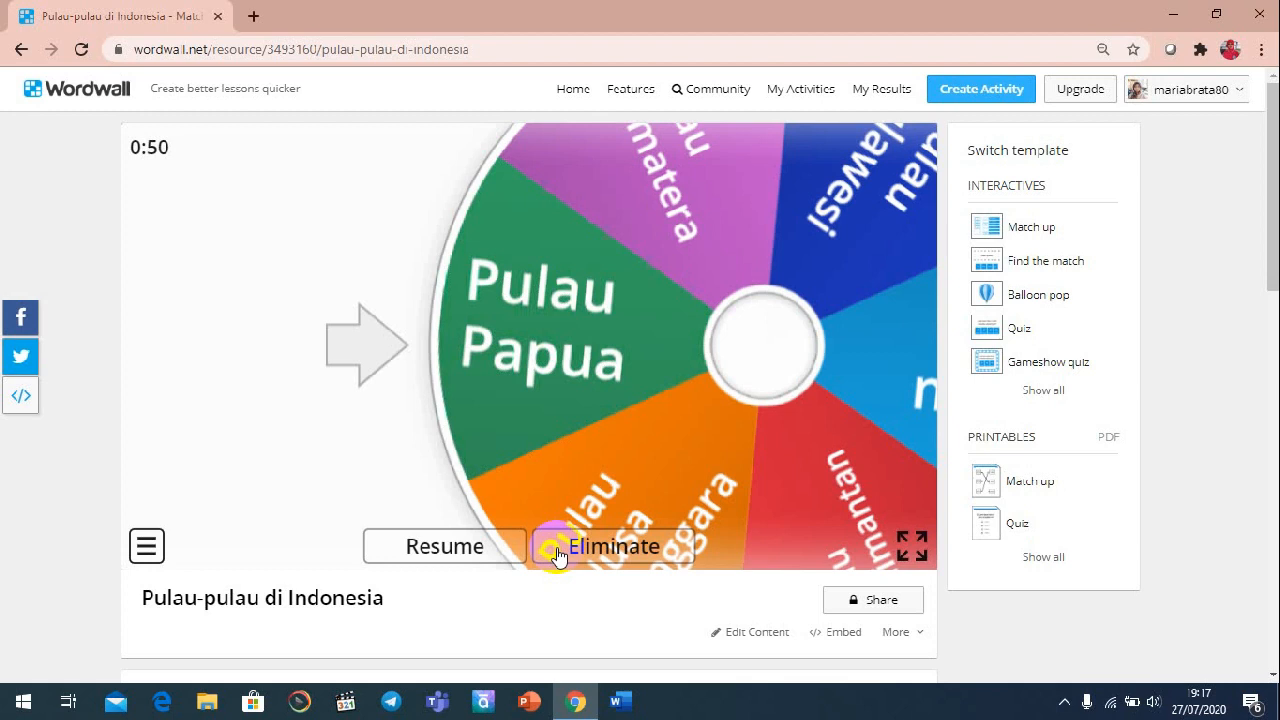
left_click(557, 553)
View the Random wheel's in-game options and show the wheel in full screen before returning to the normal view.
left_click(146, 546)
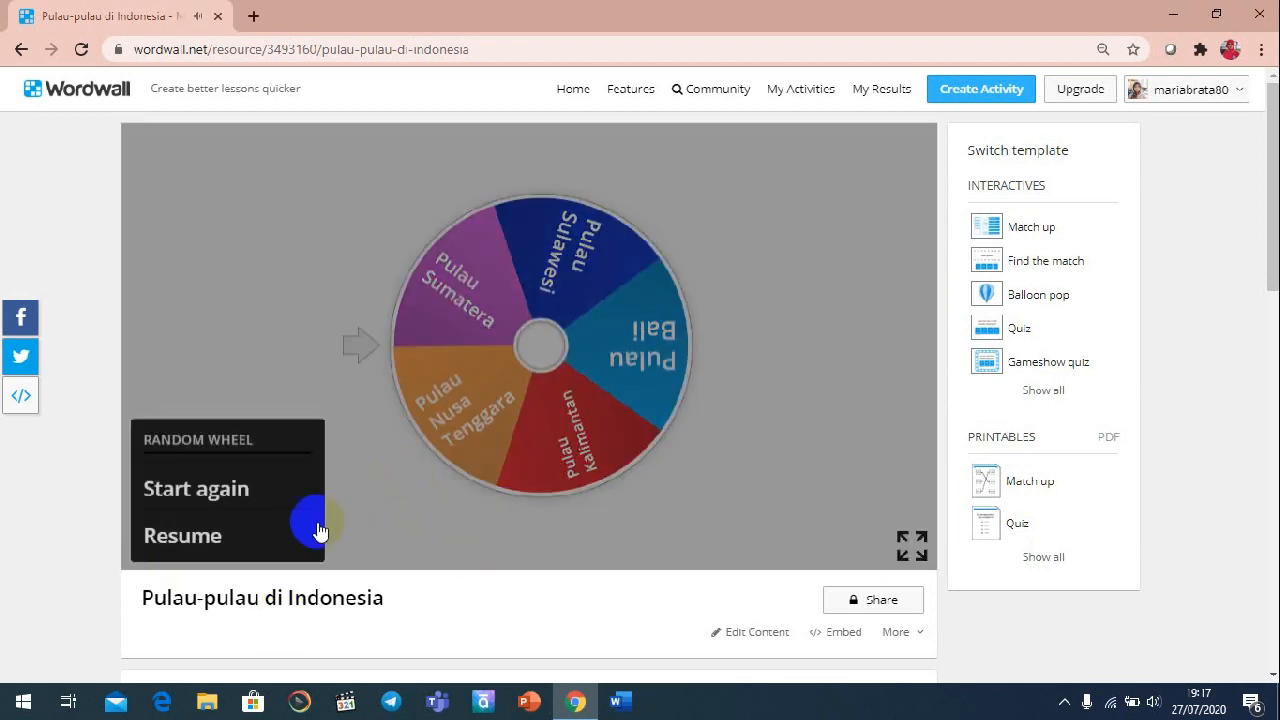
left_click(420, 525)
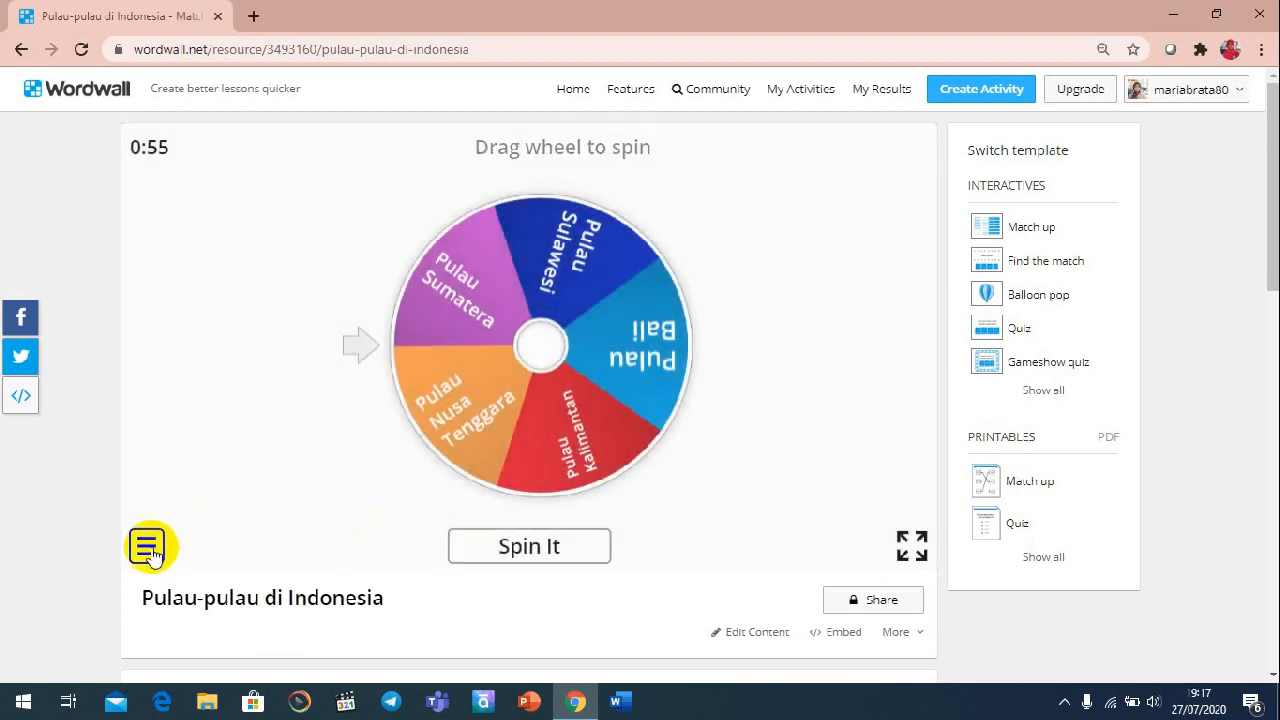
left_click(147, 548)
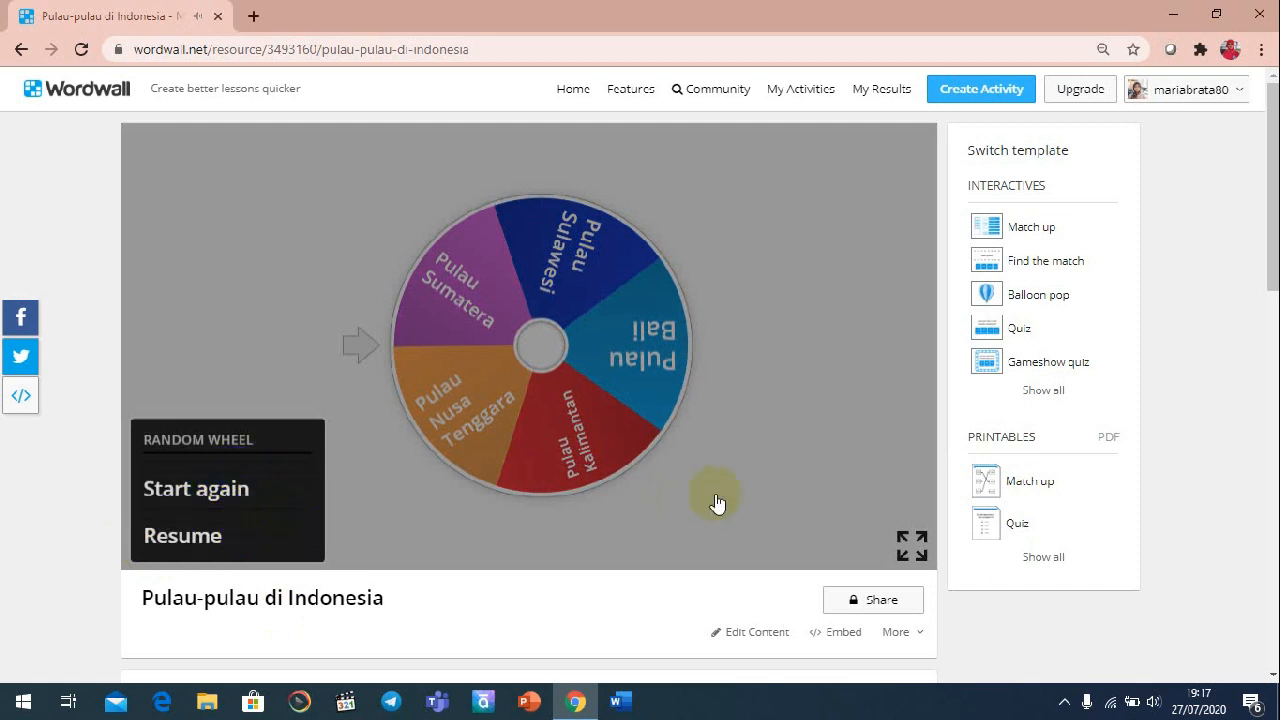
left_click(912, 546)
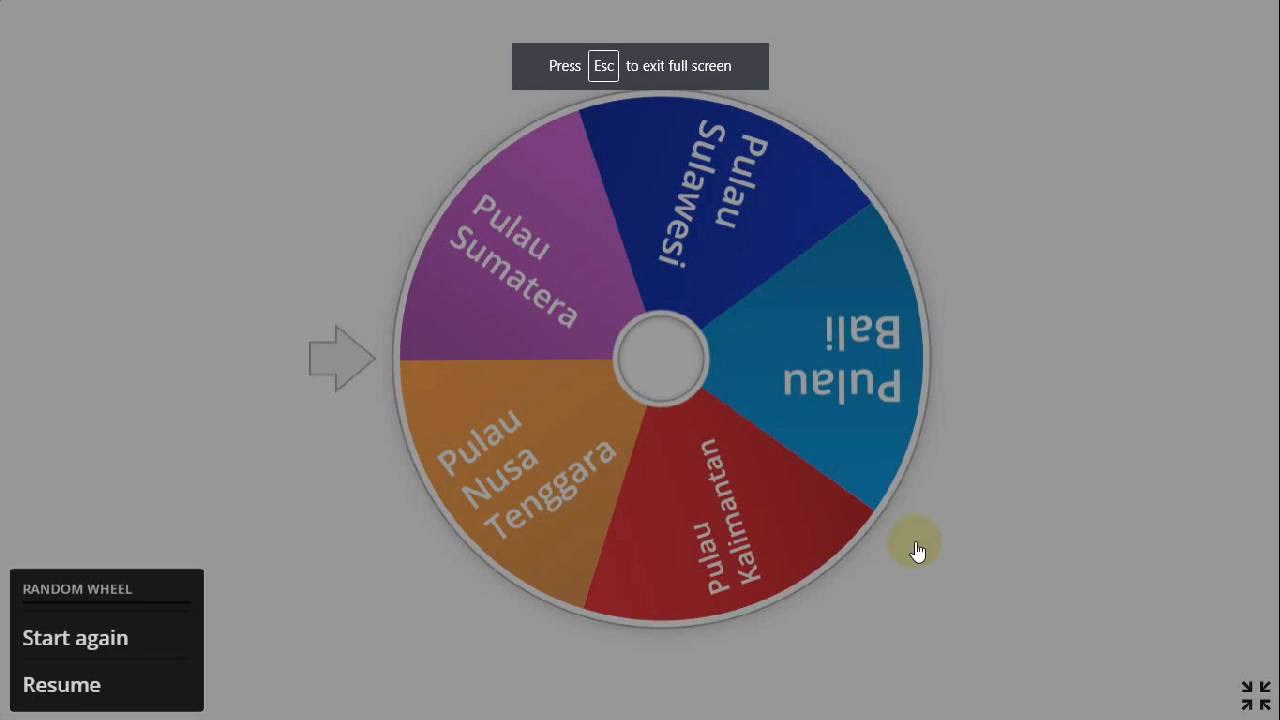
left_click(1256, 690)
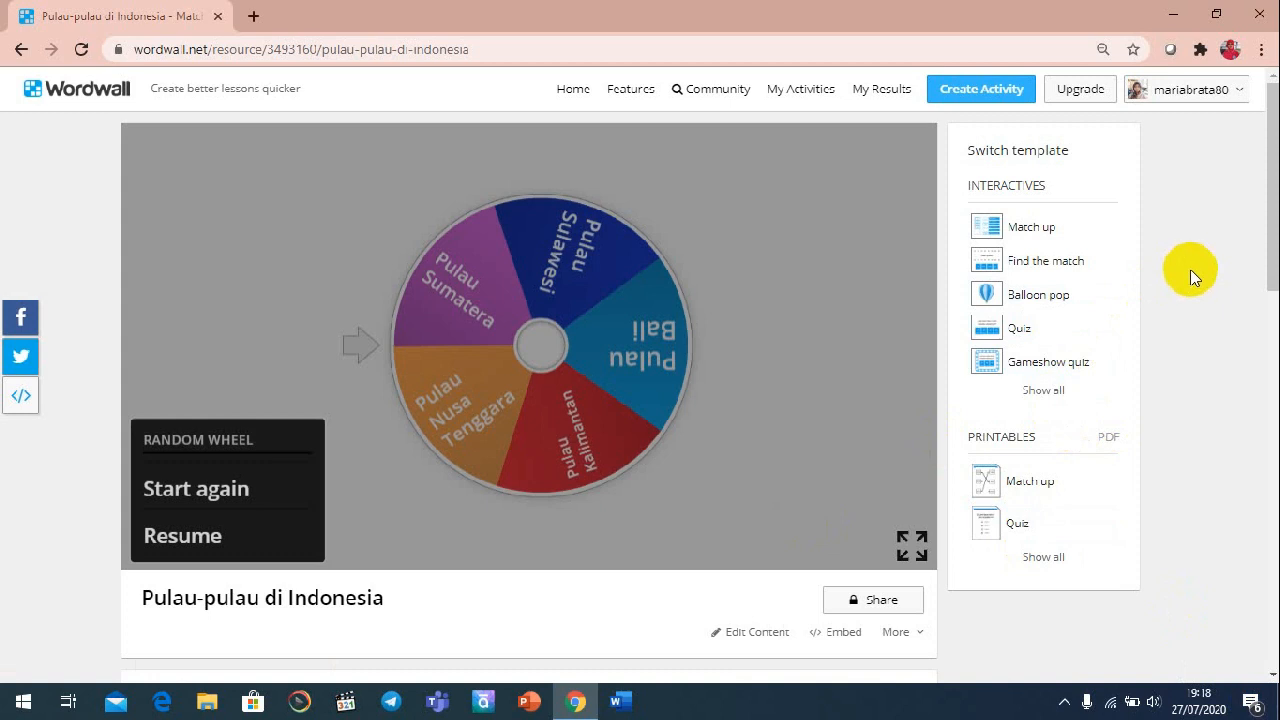
Look at the additional options available for the Pulau-pulau di Indonesia activity.
left_click(1049, 296)
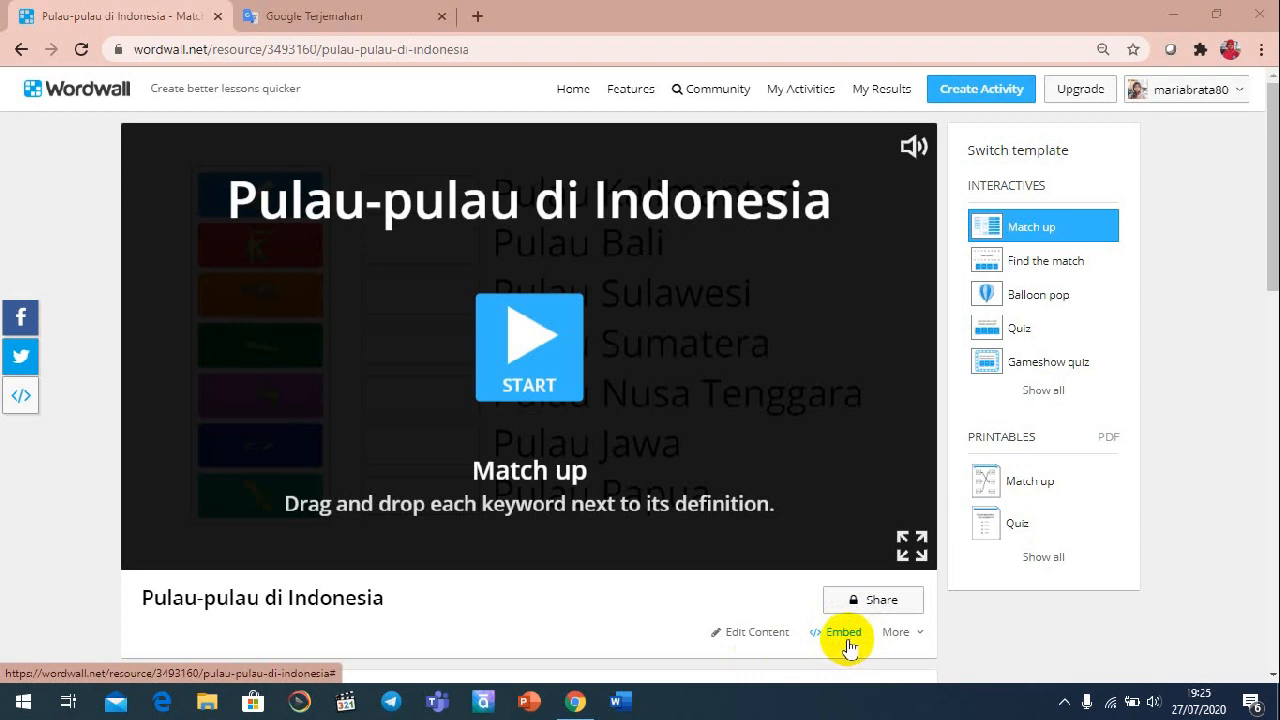
left_click(900, 632)
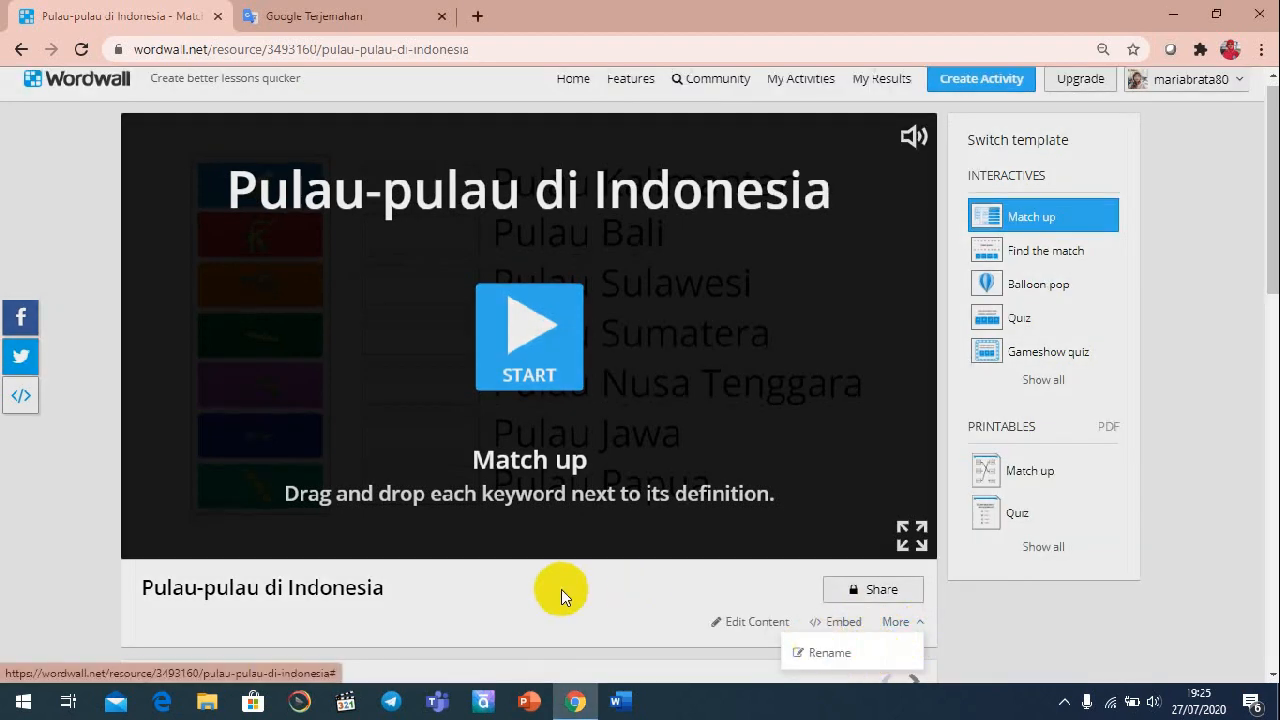
left_click(975, 606)
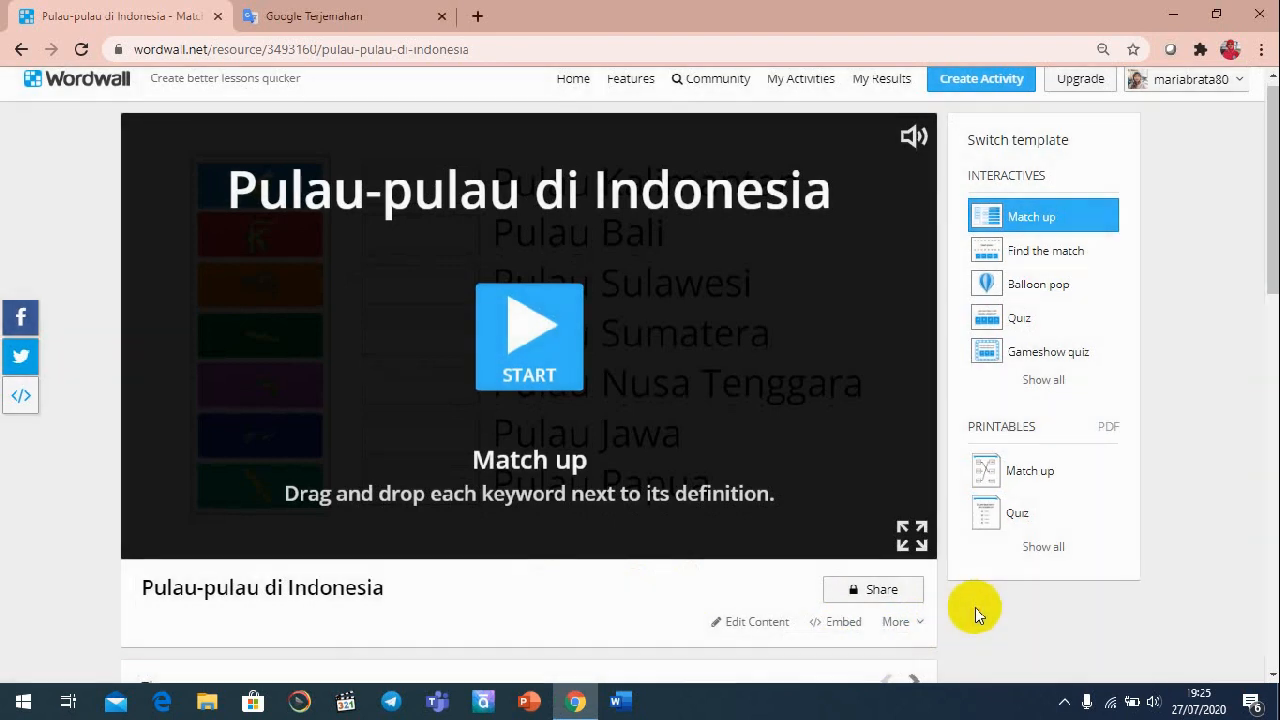
Open the activity's sharing options and examine the choices for other teachers and for students.
left_click(852, 591)
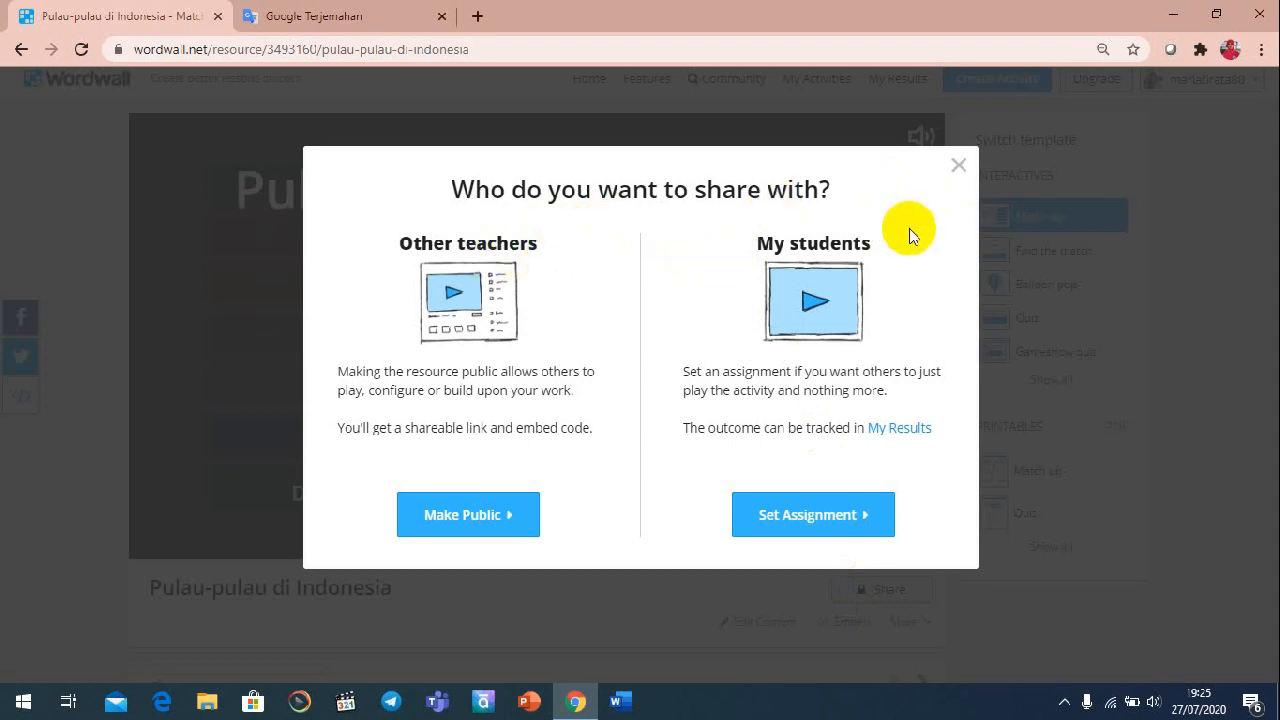
left_click_drag(488, 243, 571, 277)
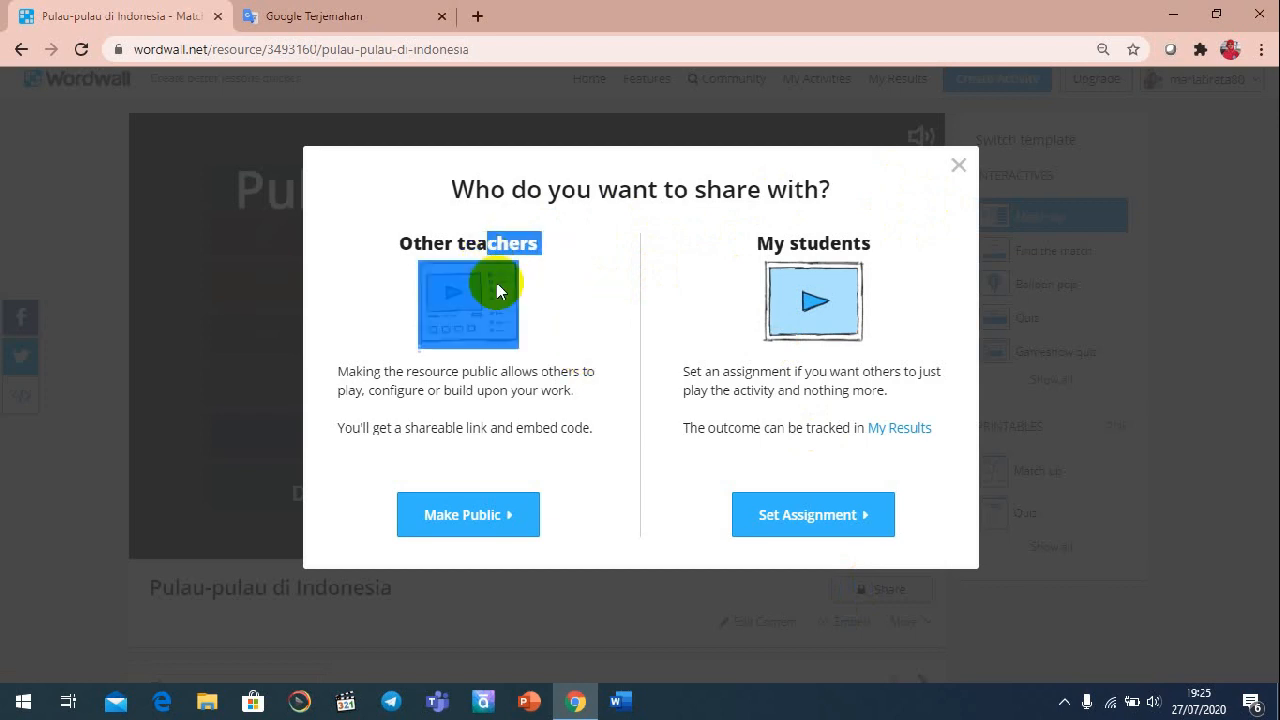
left_click(576, 478)
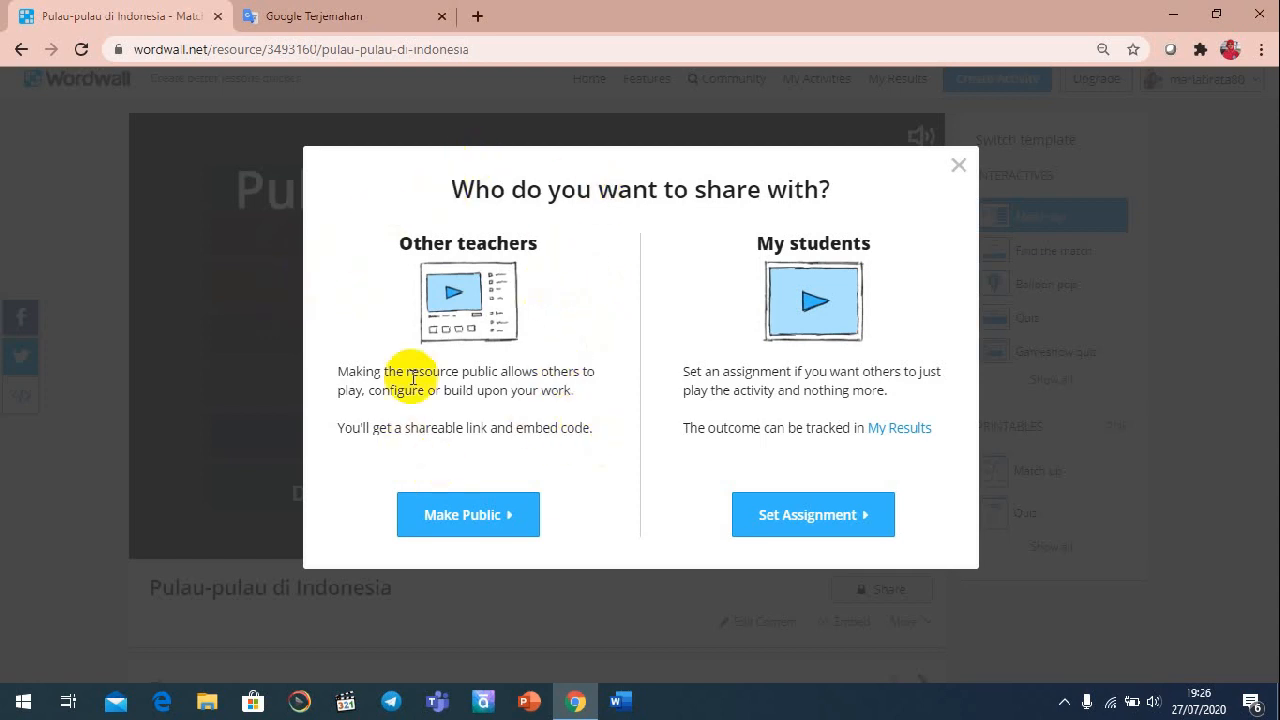
double_click(795, 190)
left_click(905, 322)
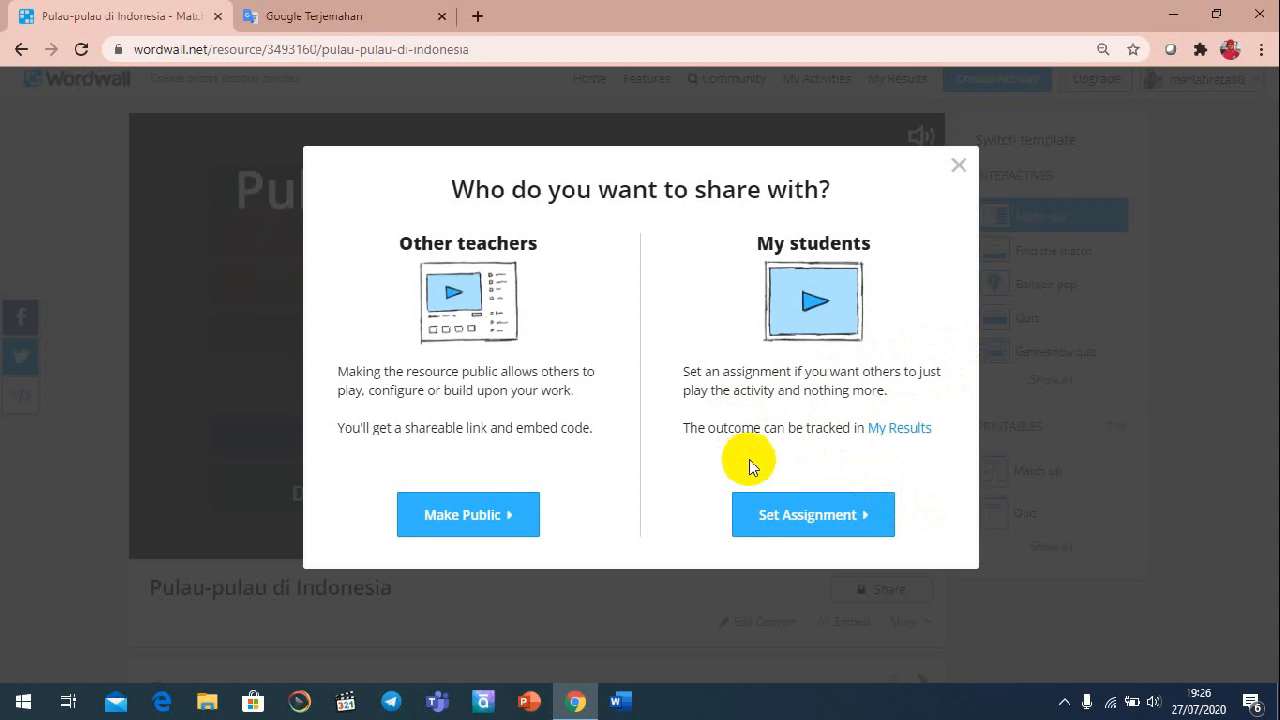
left_click(943, 467)
Set the Match up activity as a student assignment with name registration and no deadline, and copy its link.
left_click(843, 523)
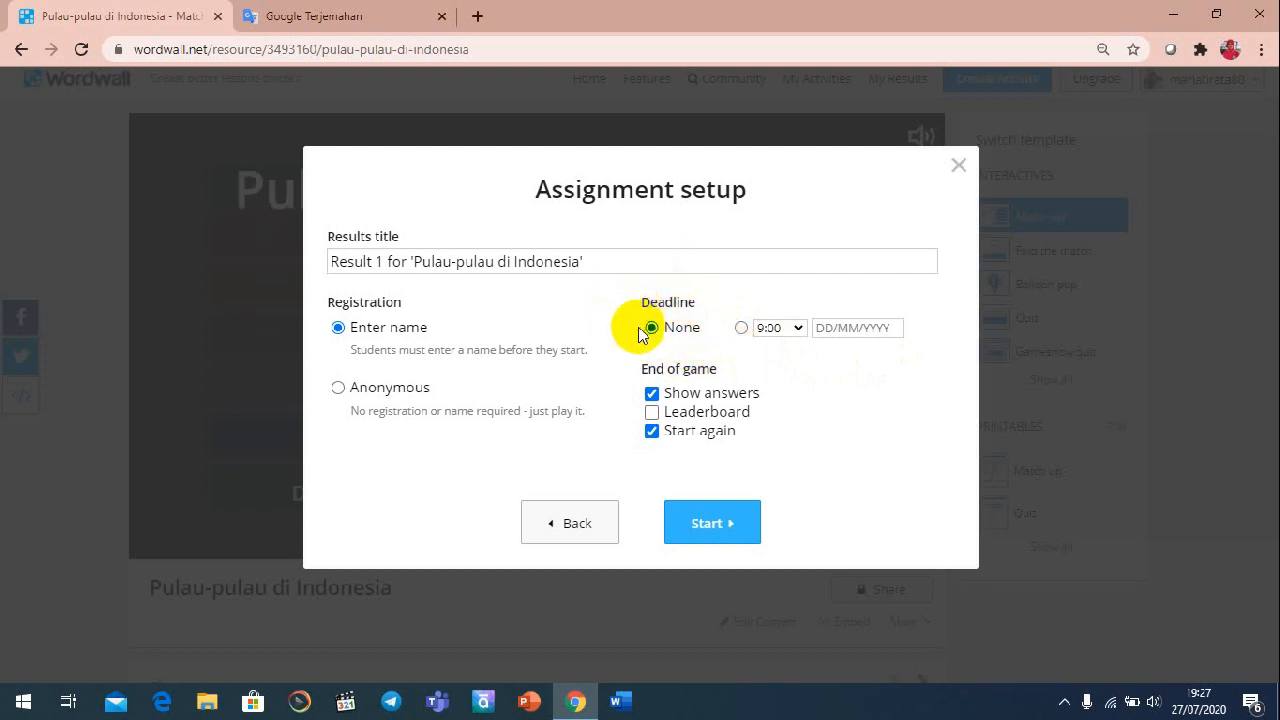
left_click_drag(730, 203, 718, 207)
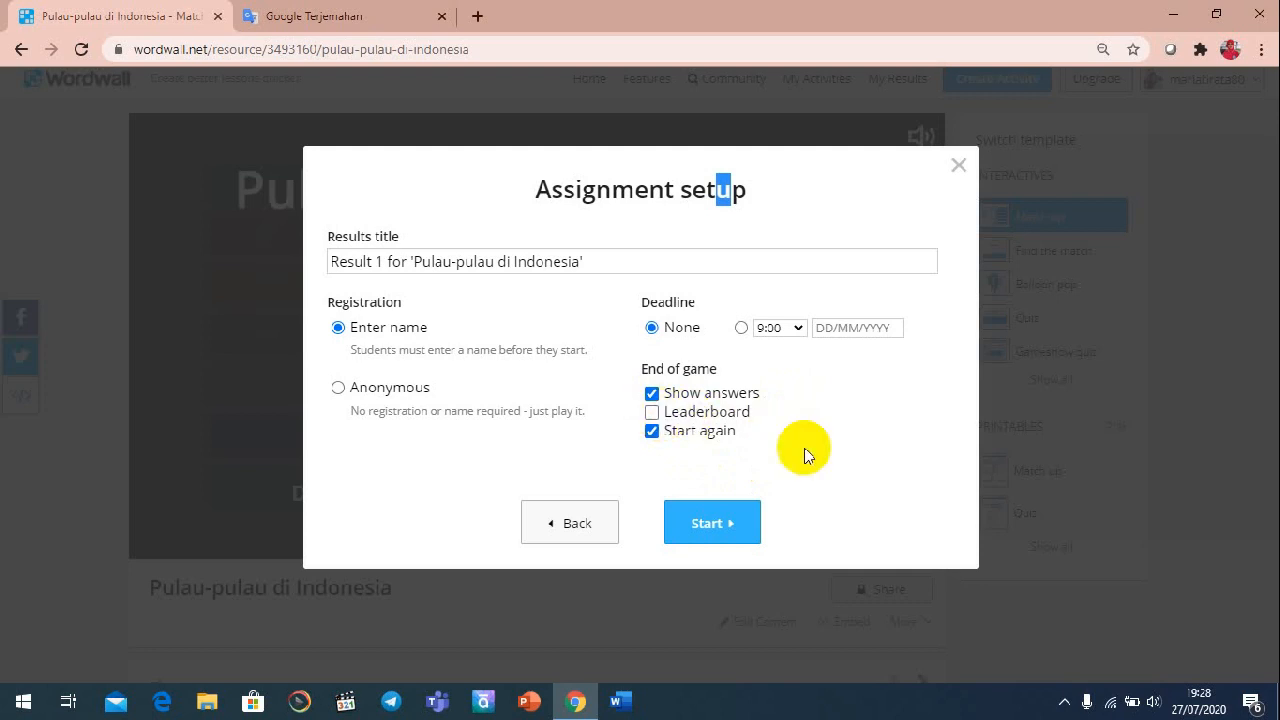
left_click(700, 533)
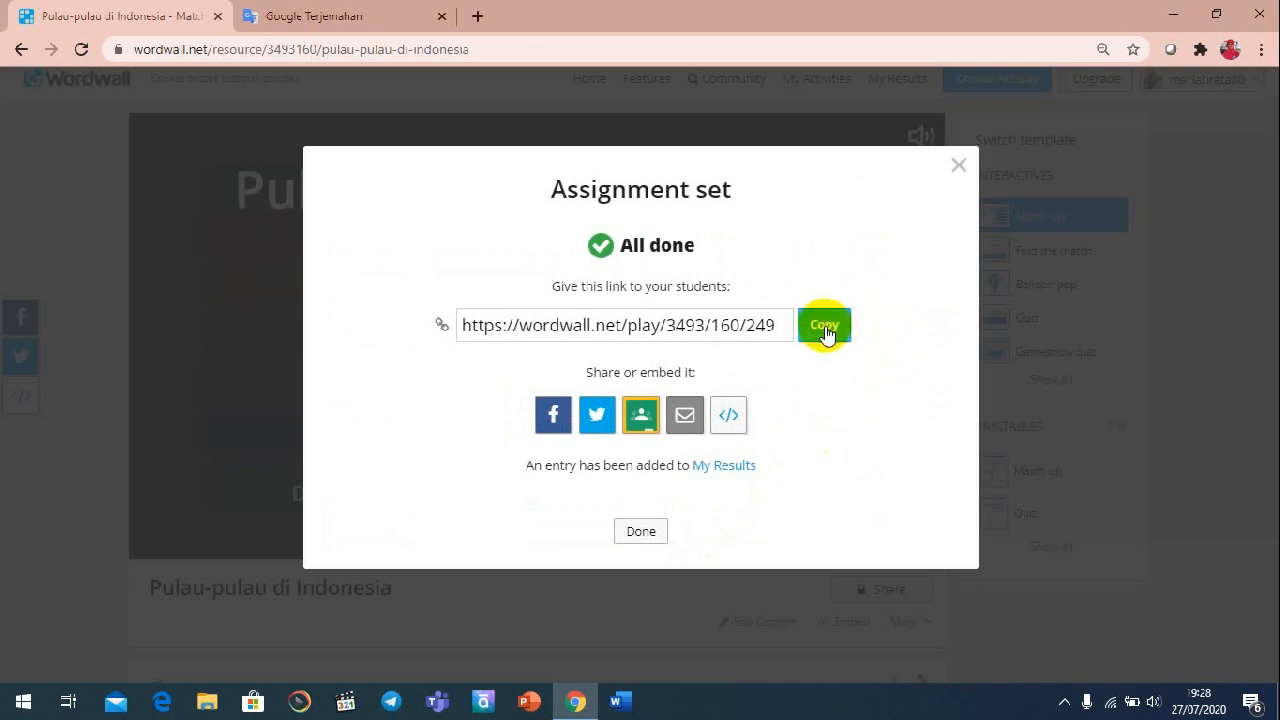
left_click(825, 328)
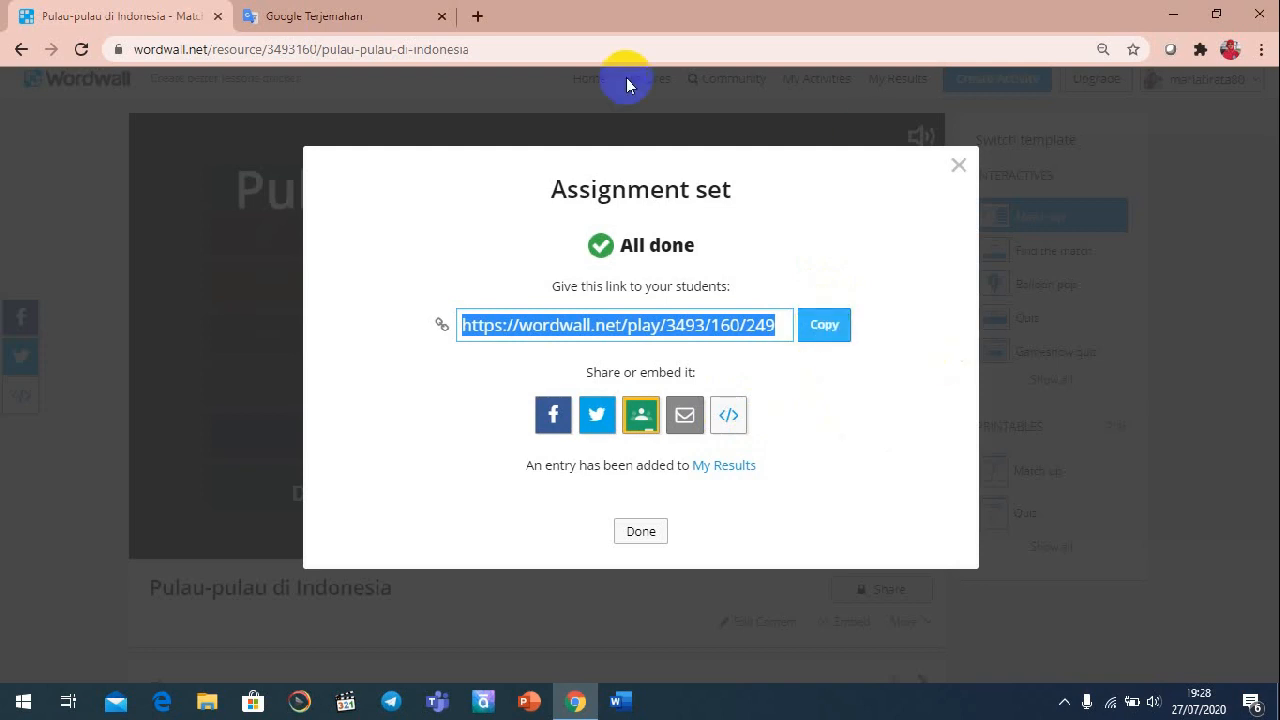
left_click(824, 244)
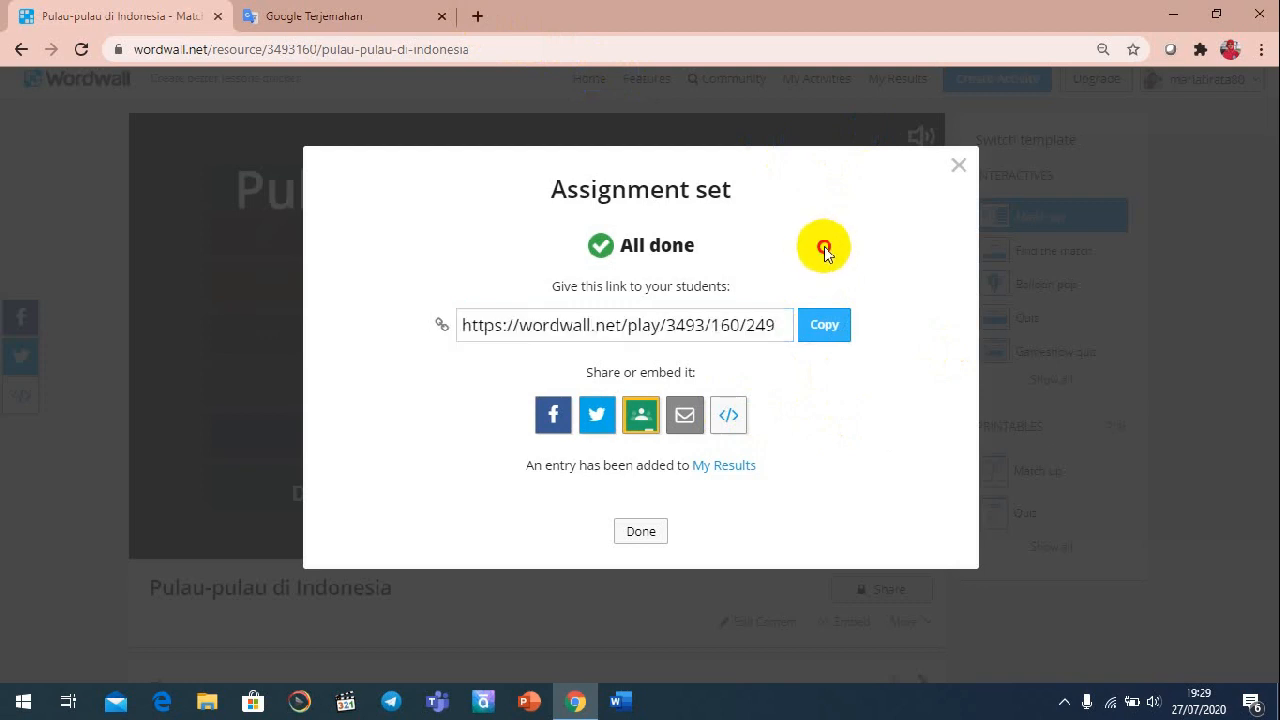
left_click(640, 532)
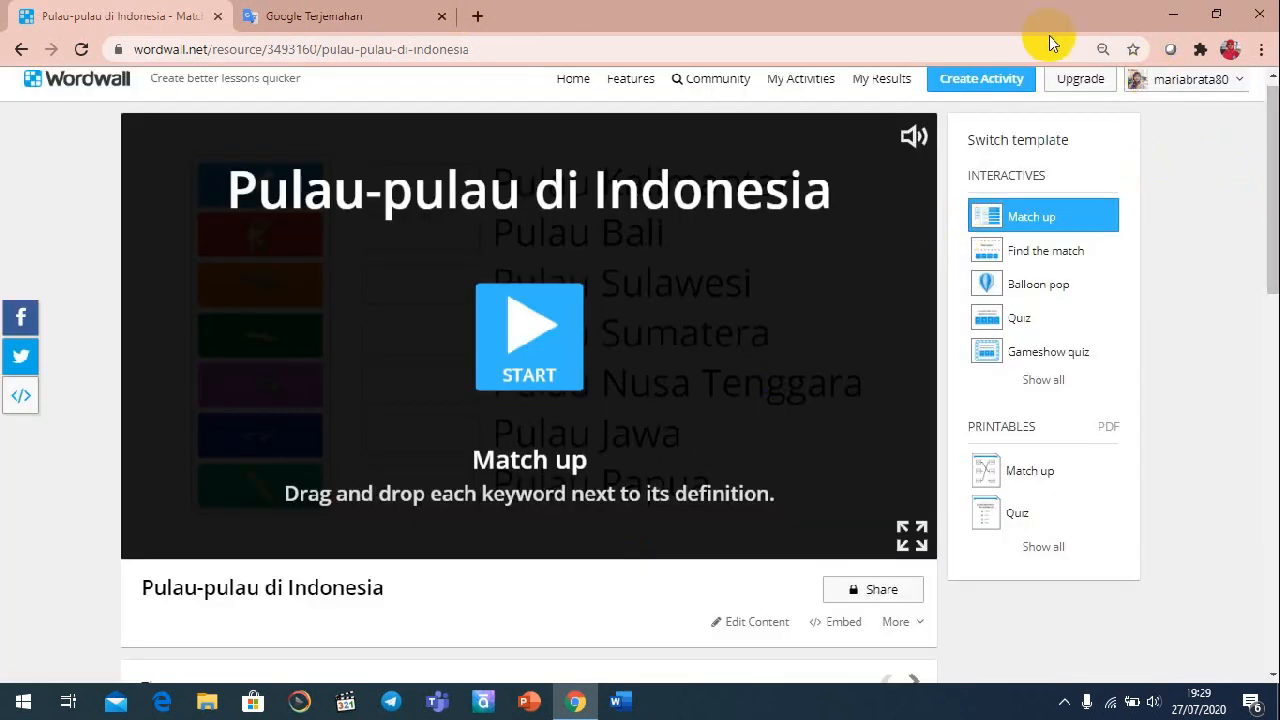
View the assignments in My Results and check the sharing options of the Balloon pop assignment.
left_click(894, 84)
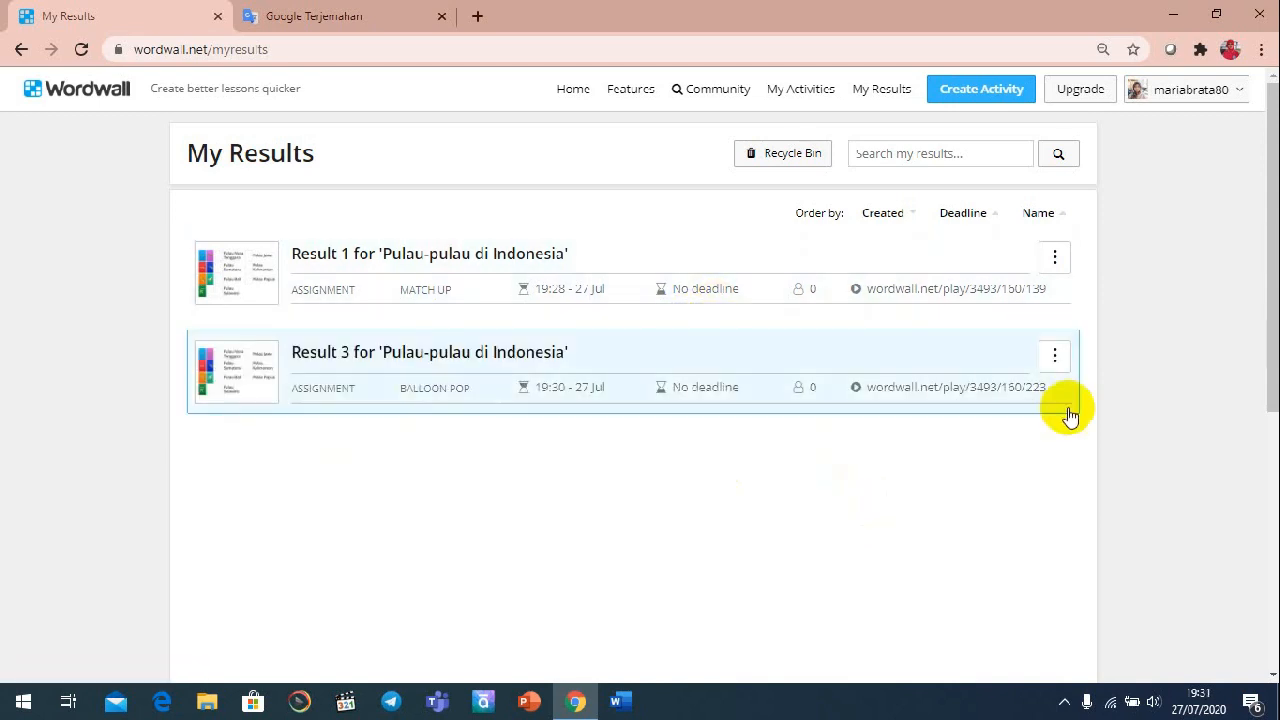
left_click(1055, 358)
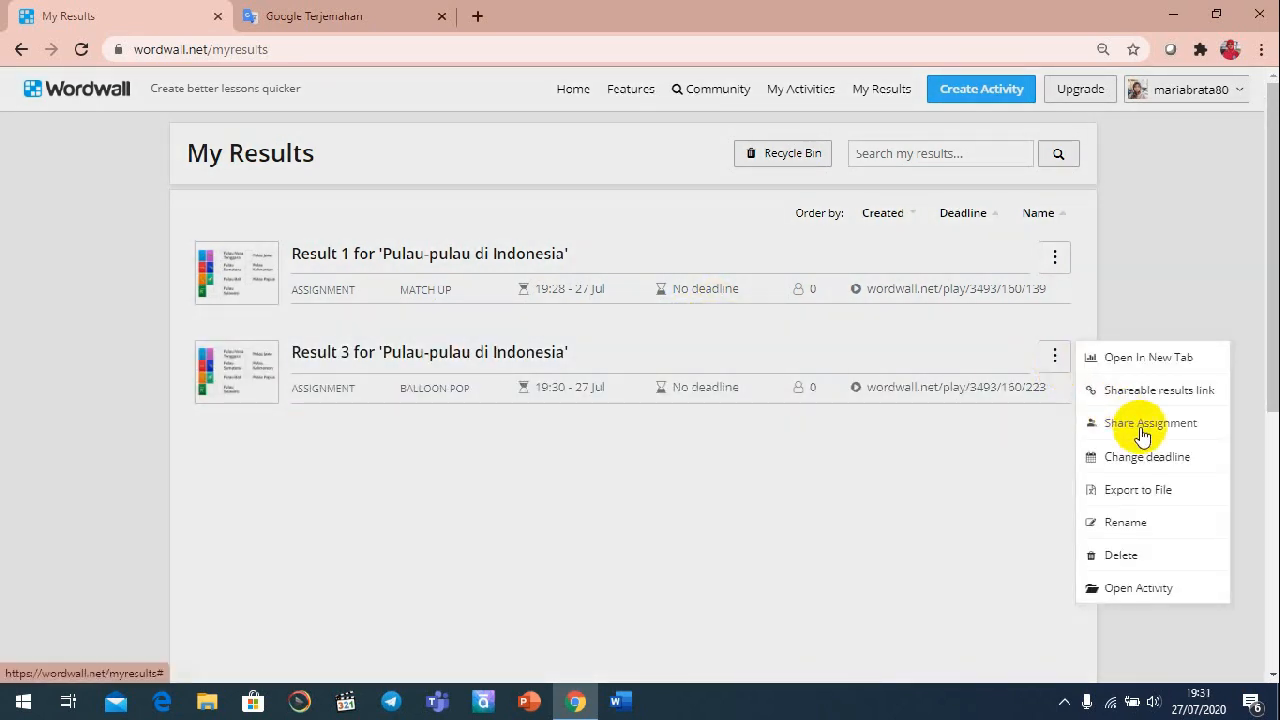
left_click(1142, 428)
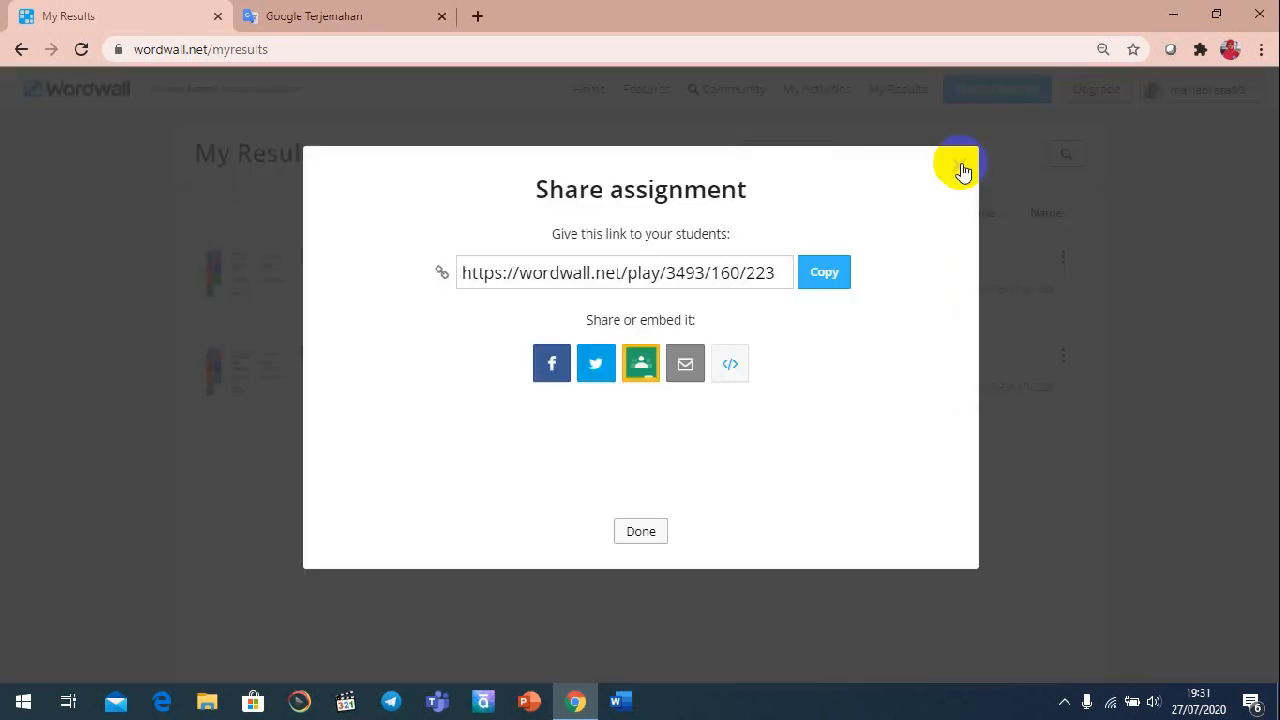
left_click(962, 170)
left_click(1057, 362)
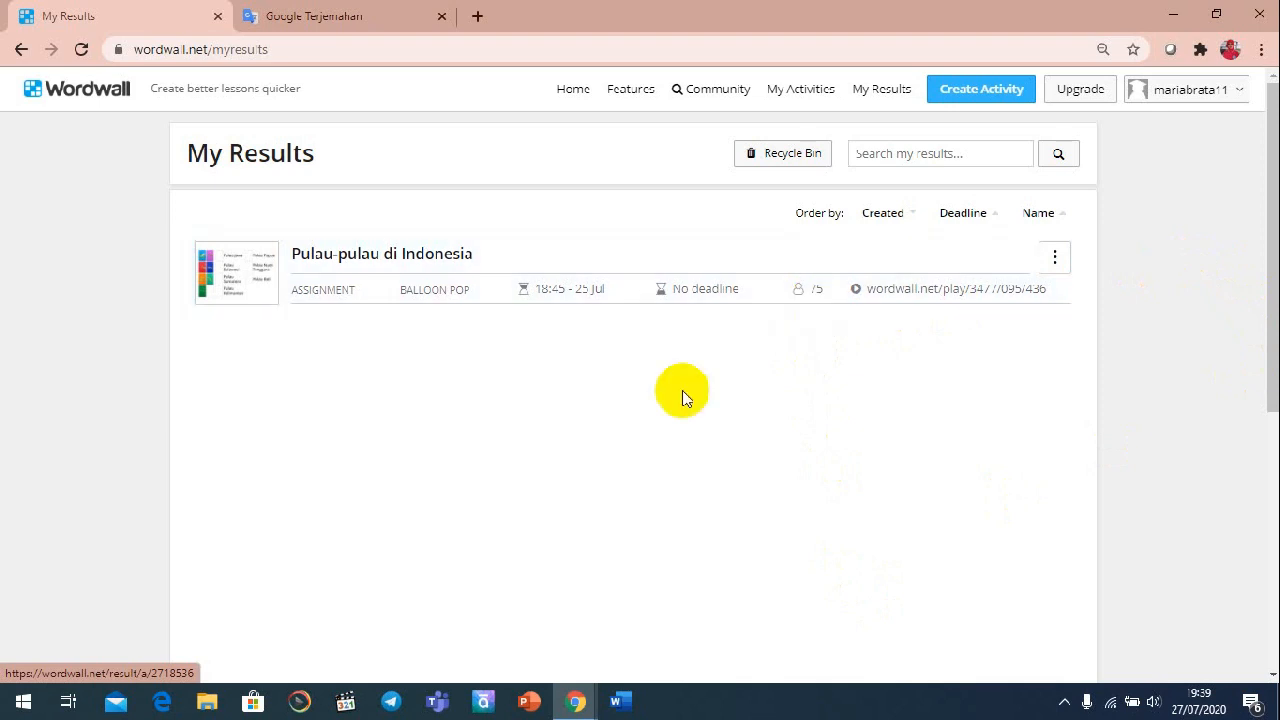
Examine the Balloon pop assignment's results, including the summary charts, full leaderboard, results by question and results by student.
left_click(221, 272)
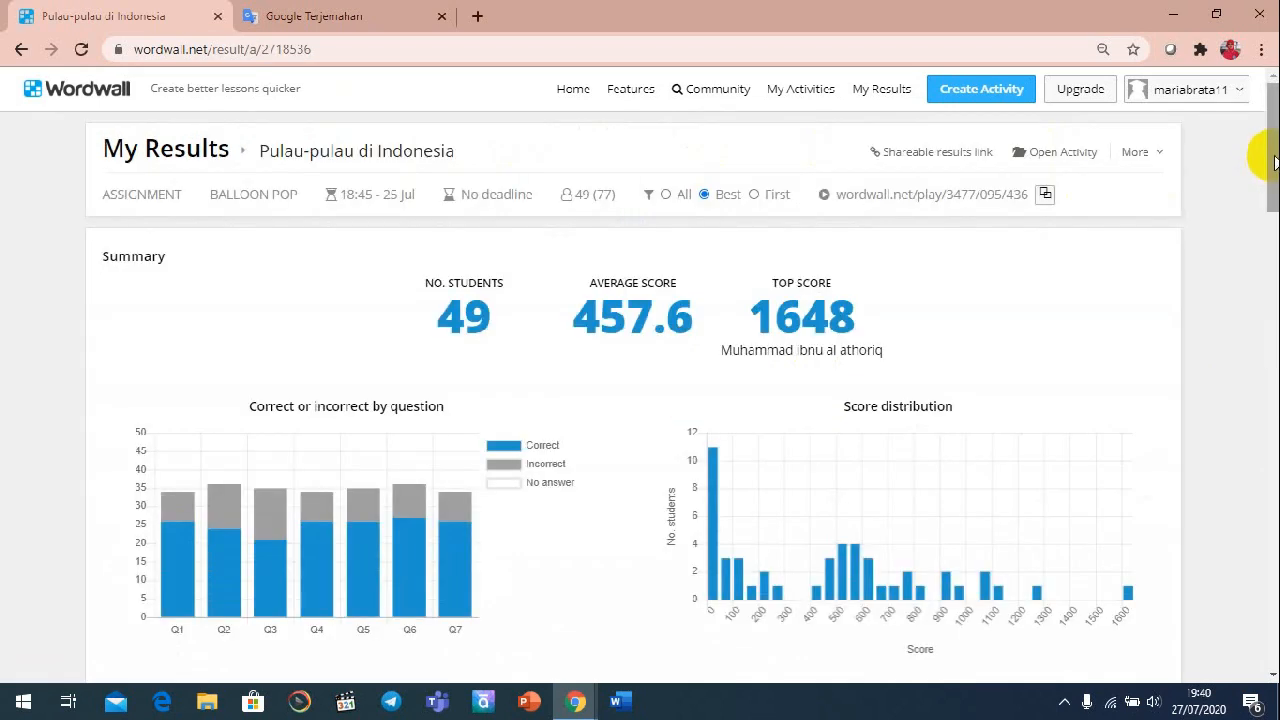
mouse_move(1274, 156)
left_mouse_down()
mouse_move(1273, 180)
mouse_move(1271, 166)
left_mouse_up()
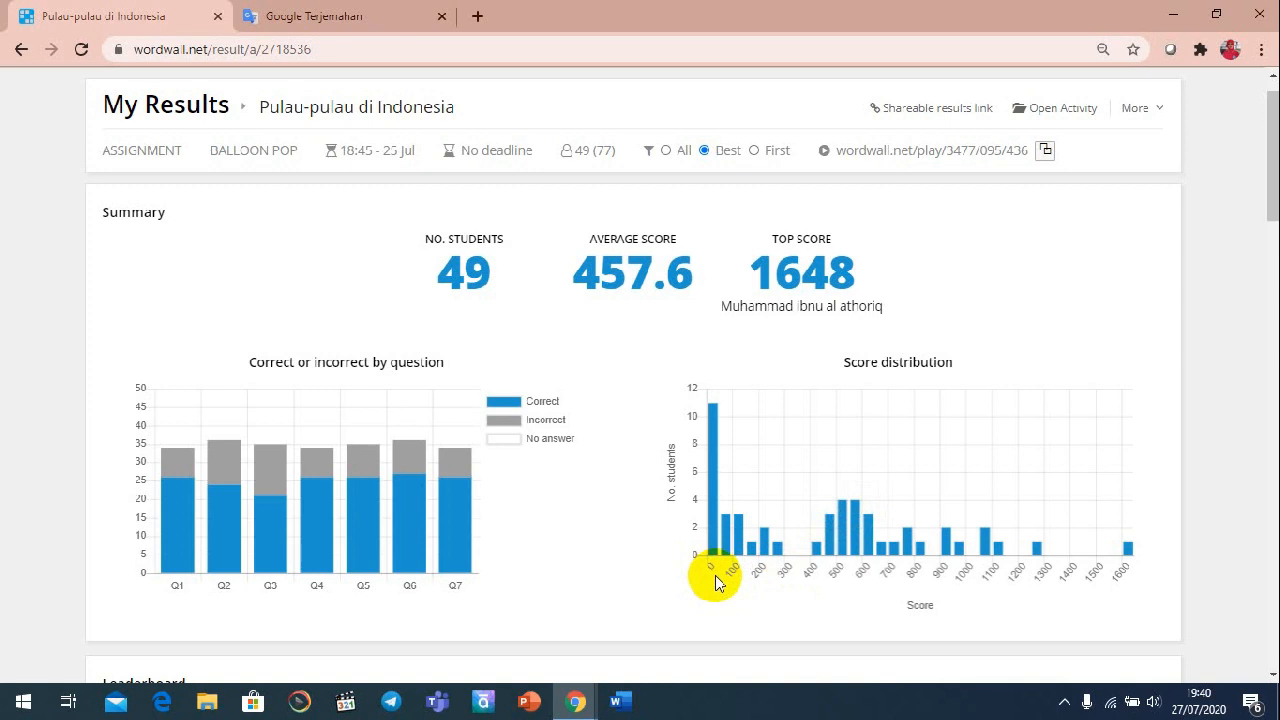
left_click_drag(1273, 151, 1273, 154)
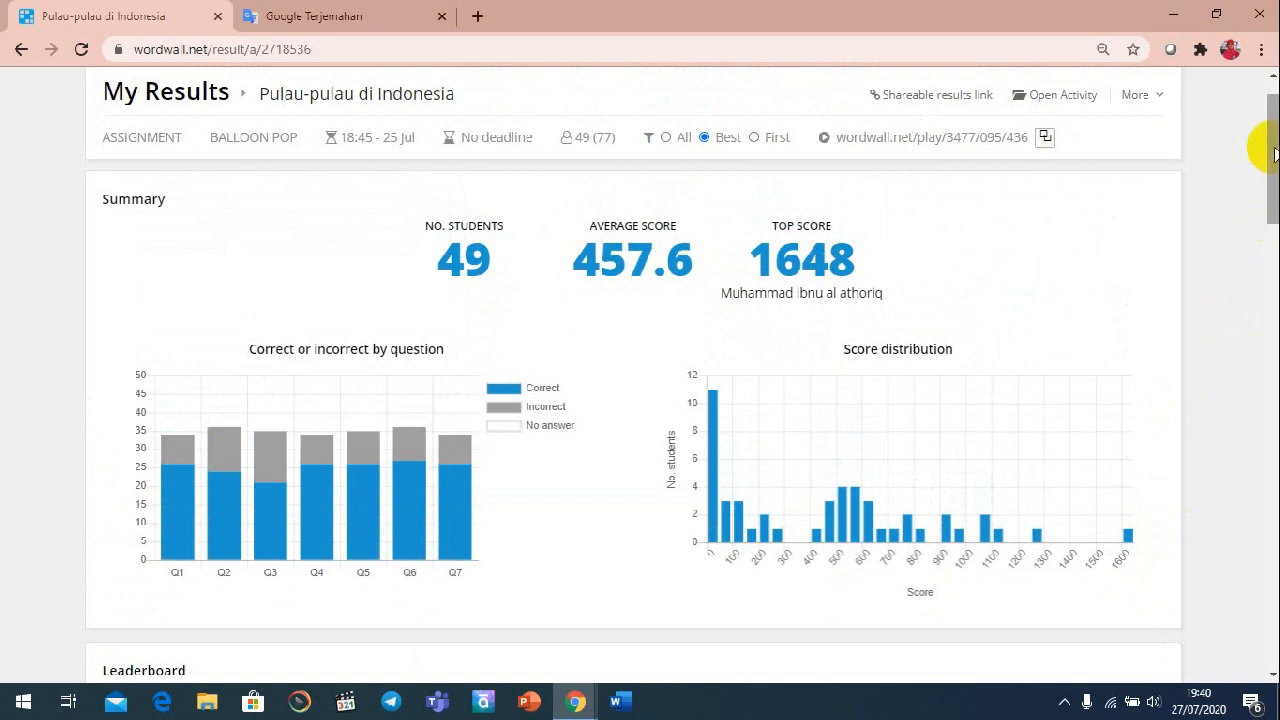
left_click(1275, 153)
left_click_drag(1274, 150, 1274, 200)
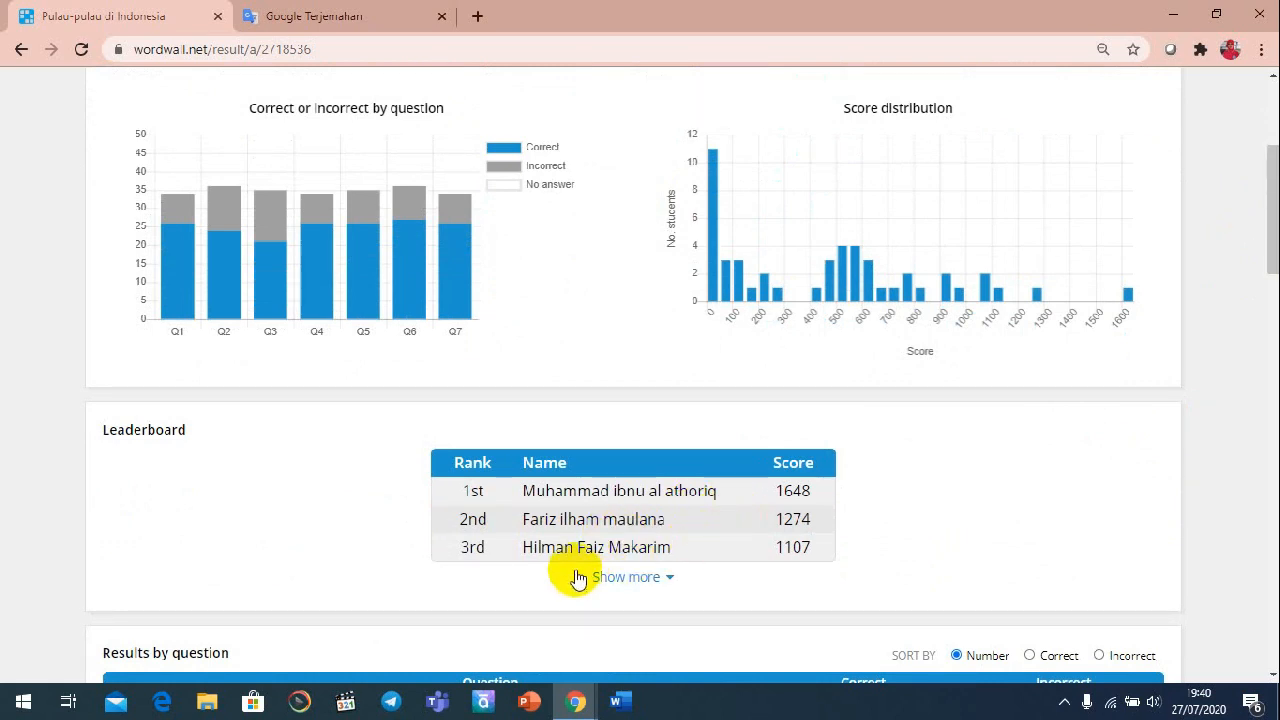
left_click(655, 586)
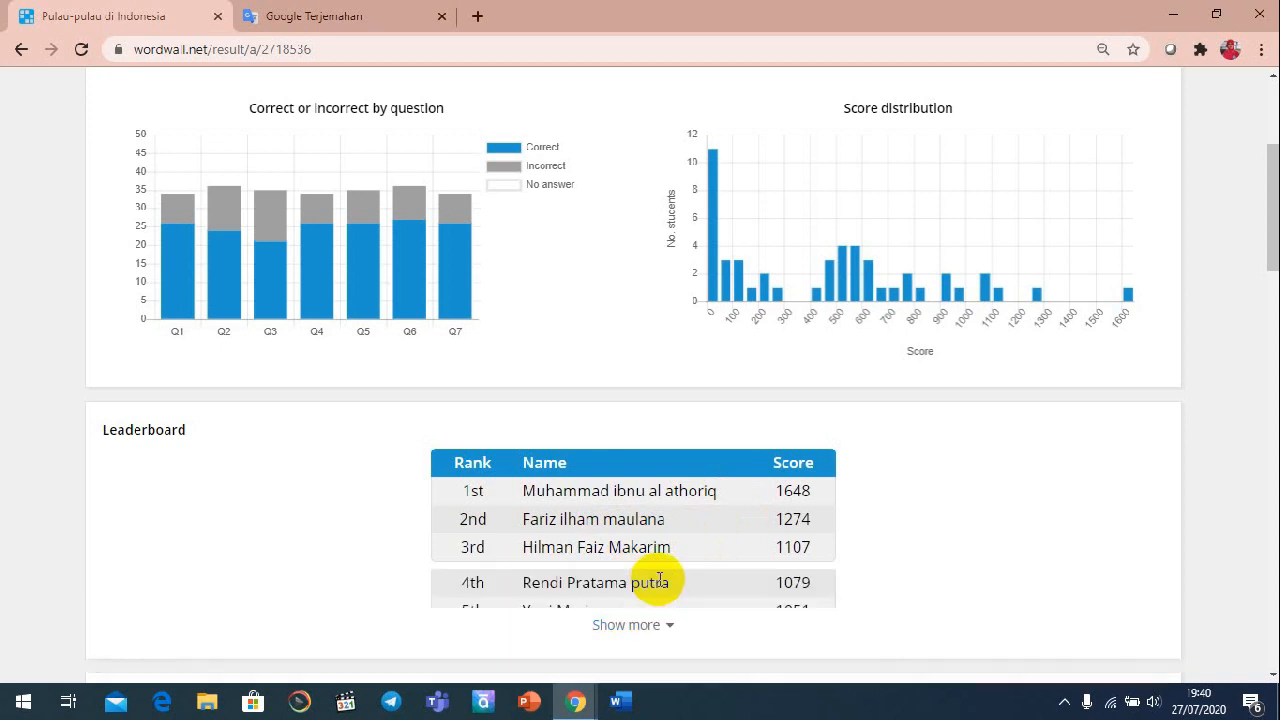
left_click_drag(1273, 190, 1273, 440)
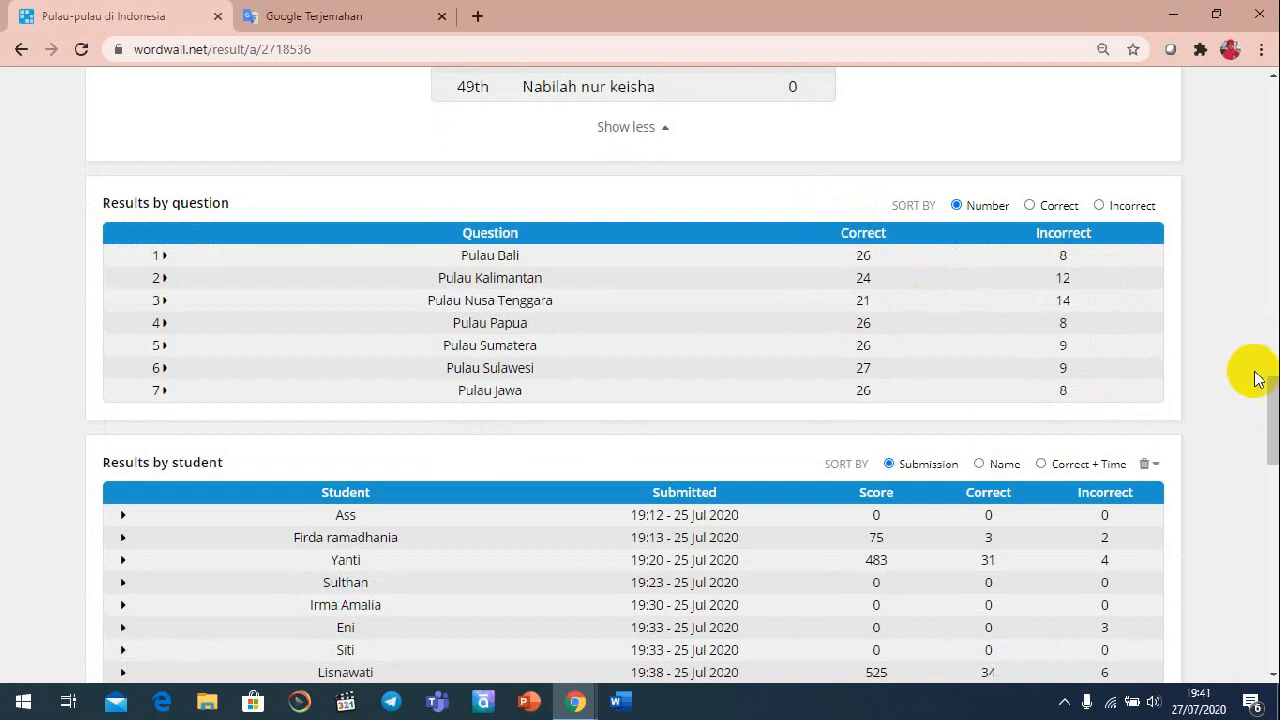
left_click_drag(1273, 395, 1268, 440)
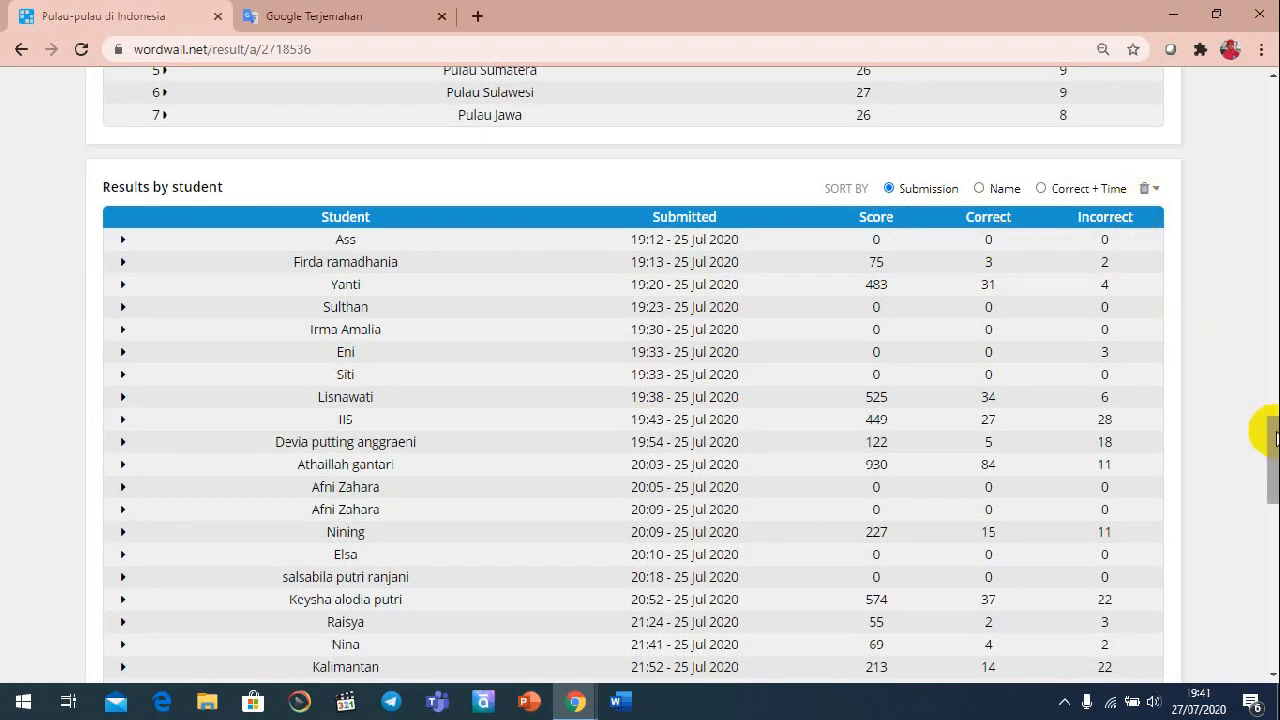
Export the Balloon pop assignment's results to an Excel file and download it.
left_click_drag(1270, 434, 1257, 57)
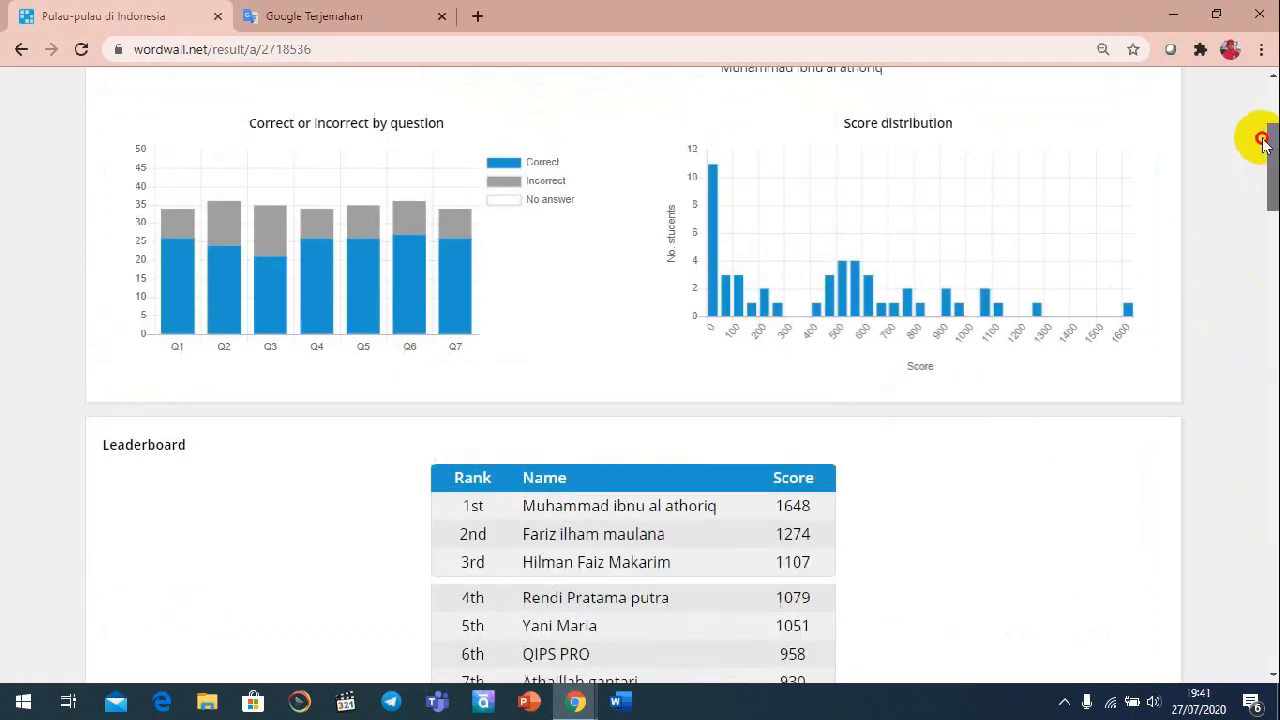
left_click(1137, 152)
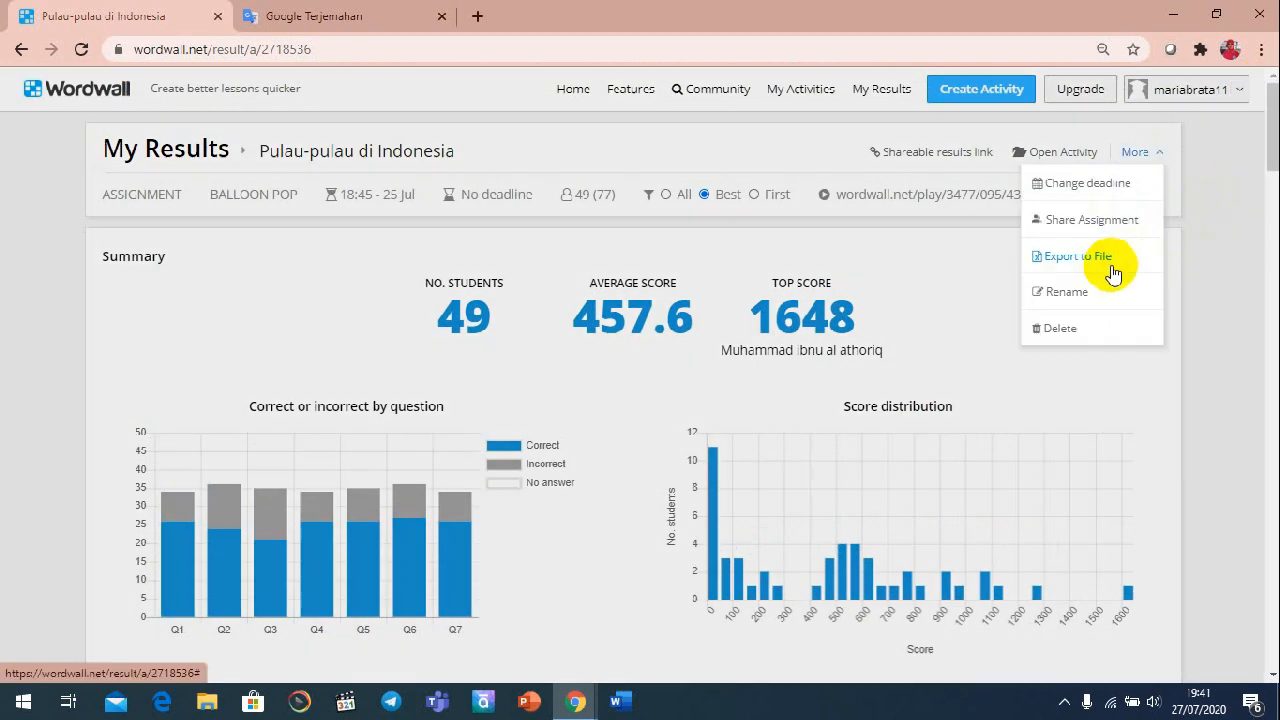
left_click(1214, 151)
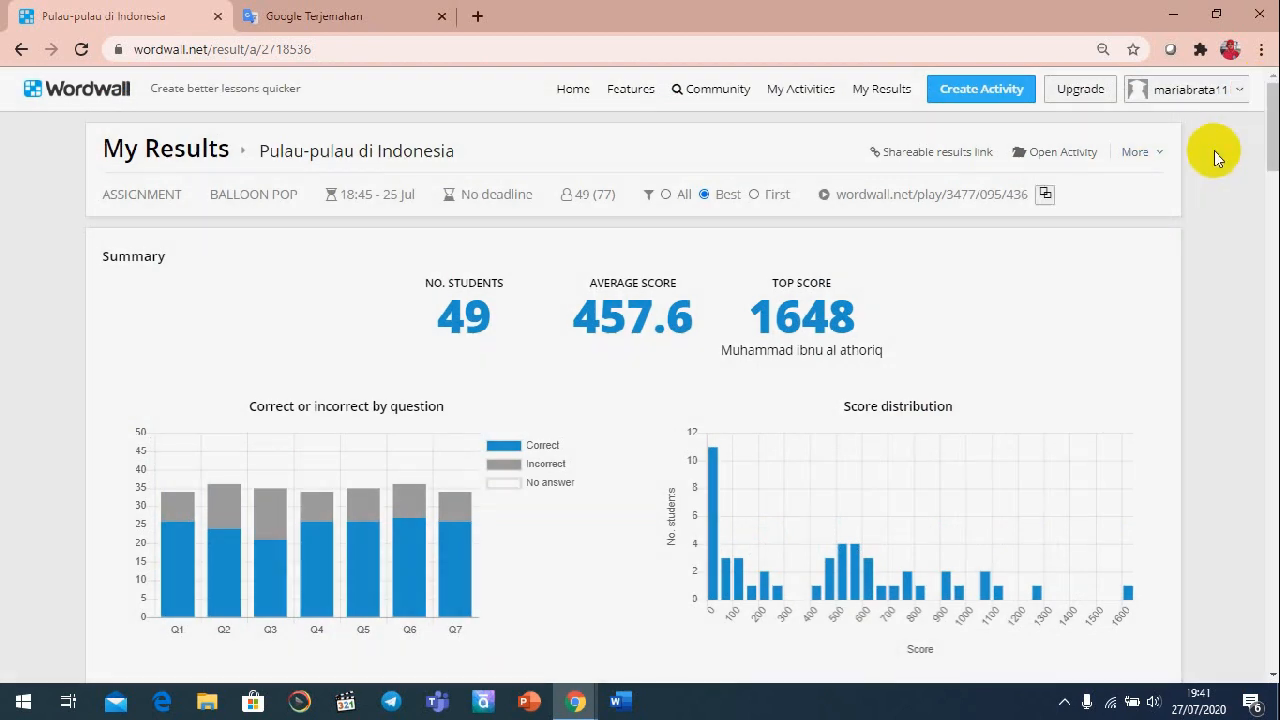
left_click(1157, 152)
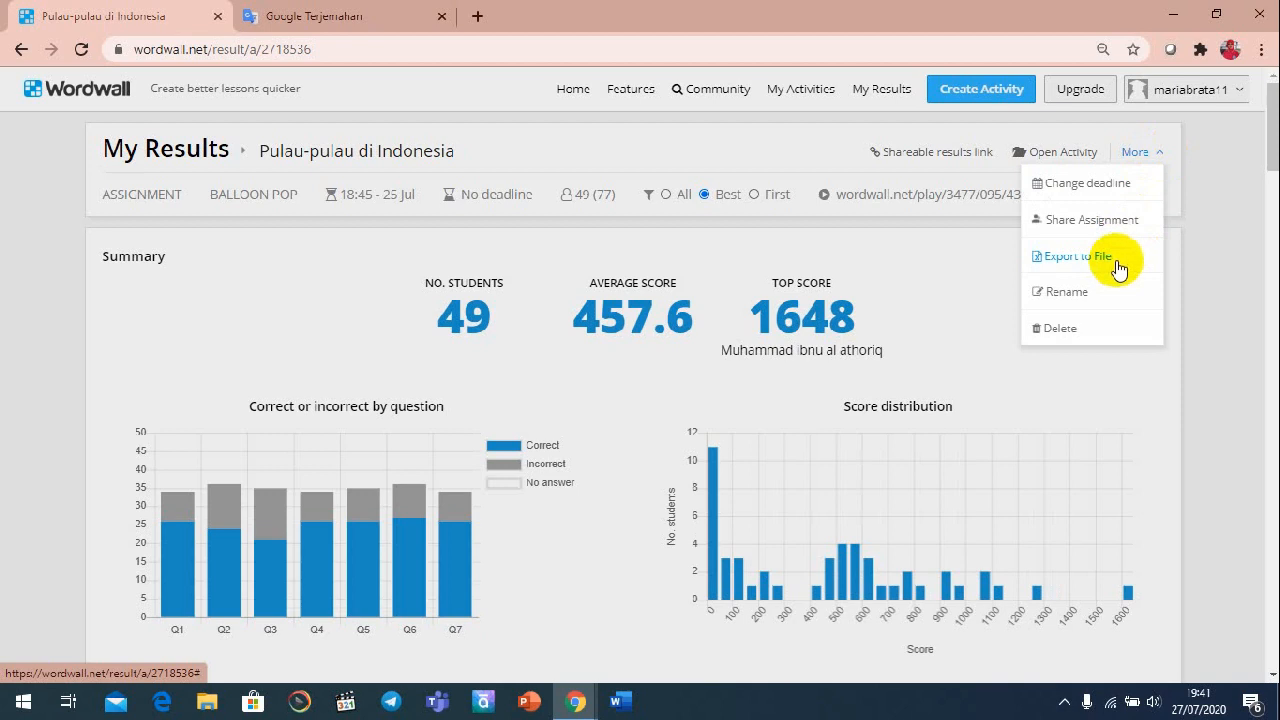
left_click(1116, 262)
left_click(690, 362)
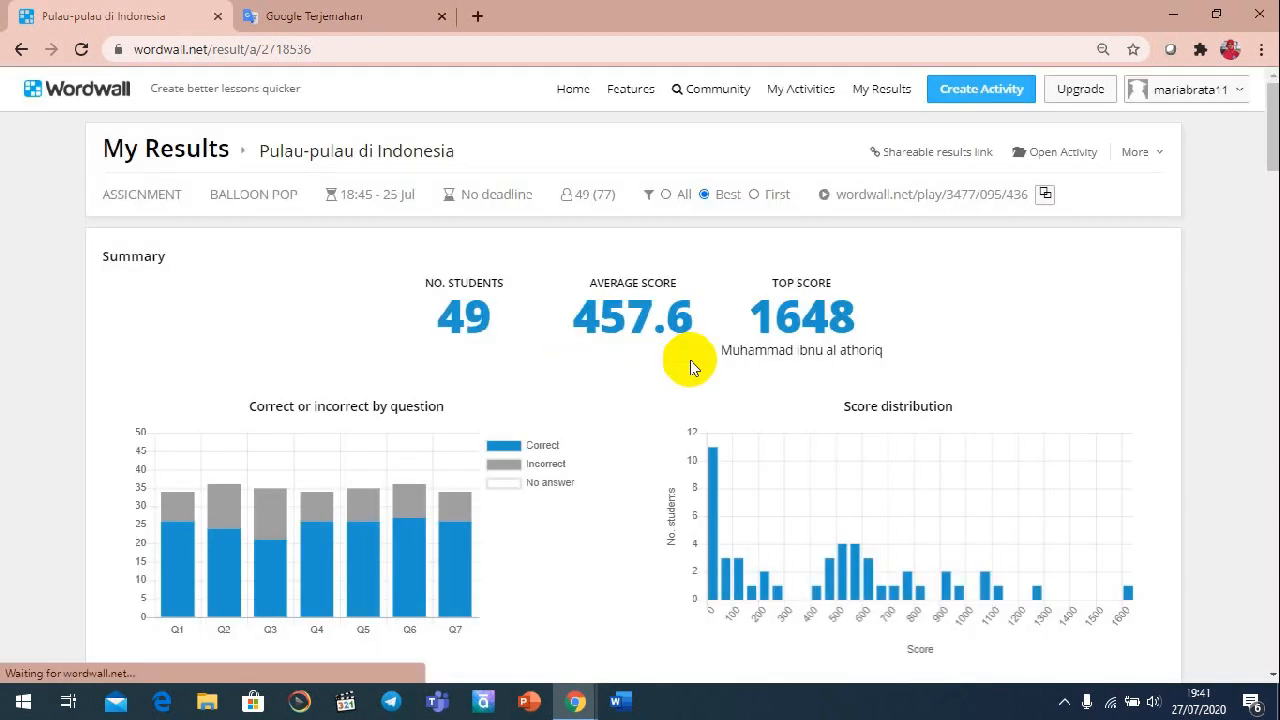
left_click(477, 421)
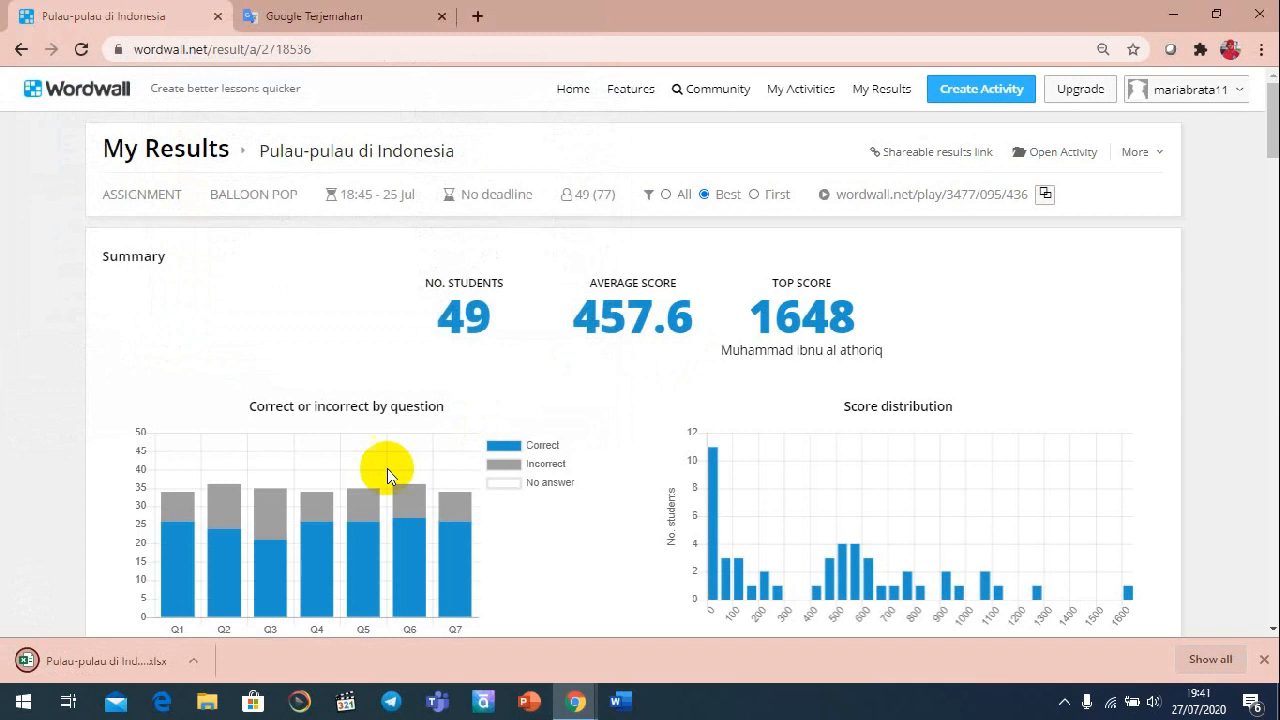
Open the downloaded results workbook in Excel and examine the answers on the Results by question and Results by student sheets.
left_click(193, 660)
left_click(225, 543)
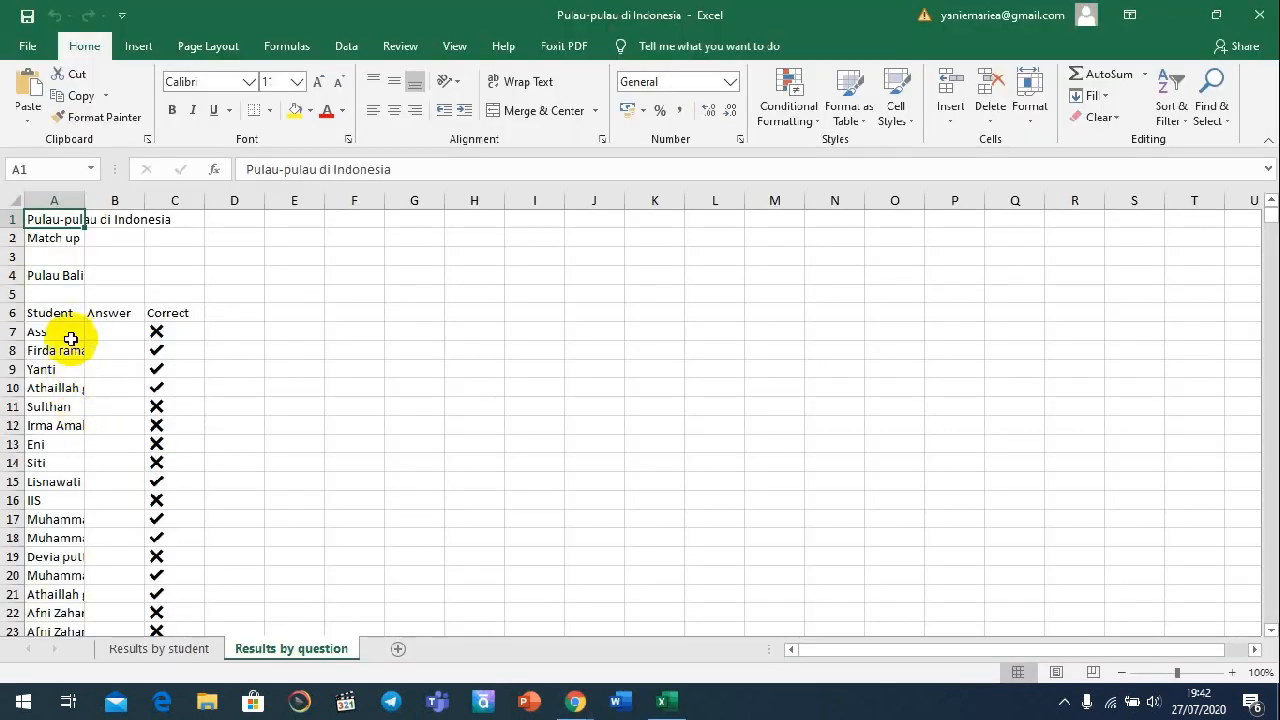
left_click(72, 281)
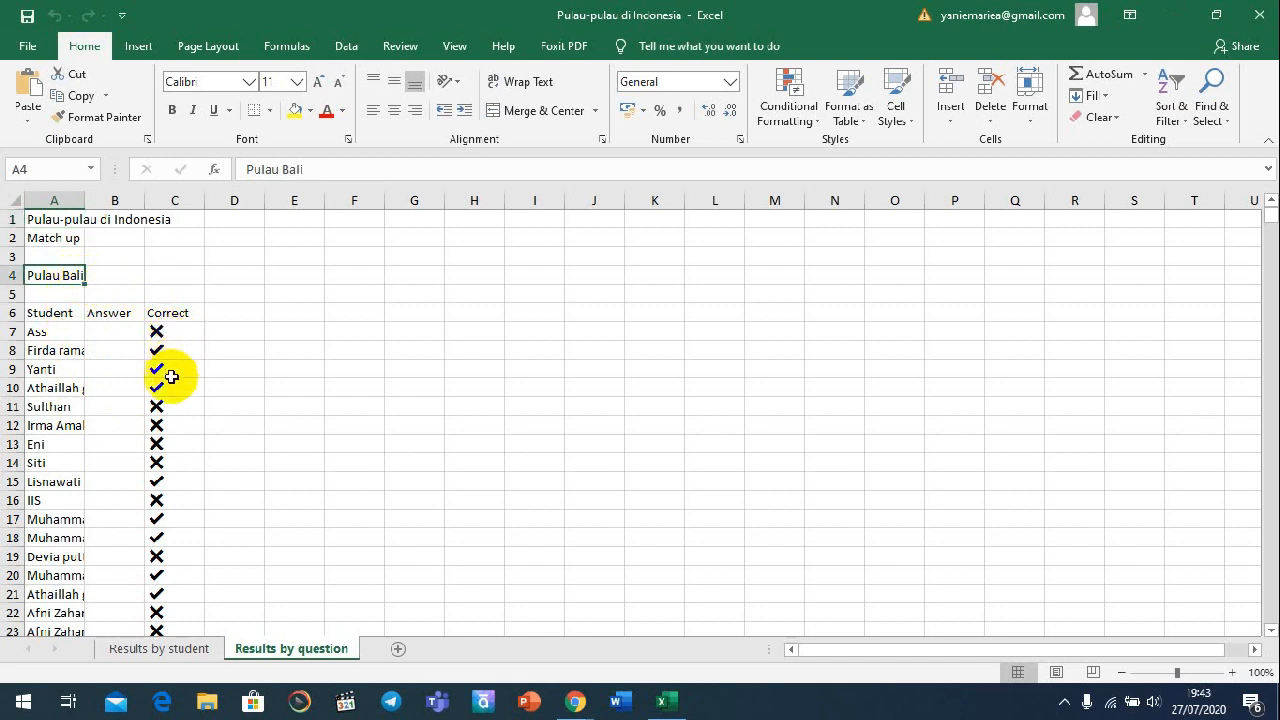
left_click(190, 650)
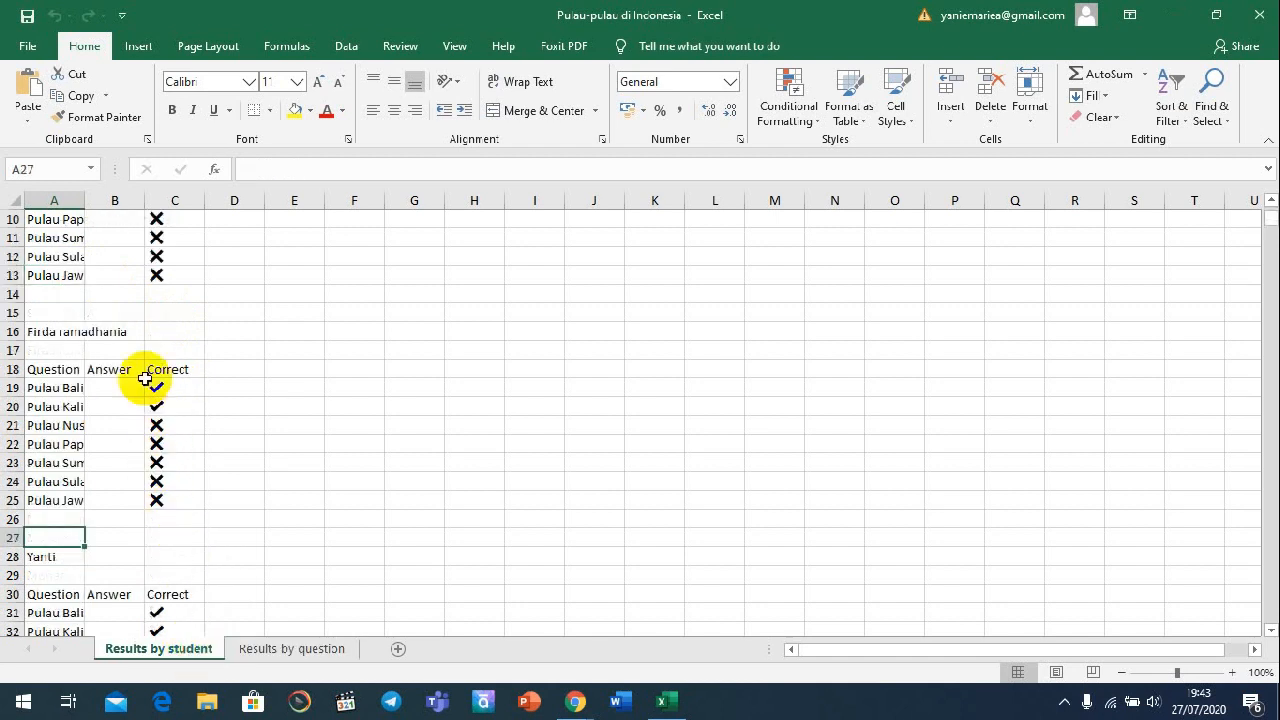
left_click(79, 335)
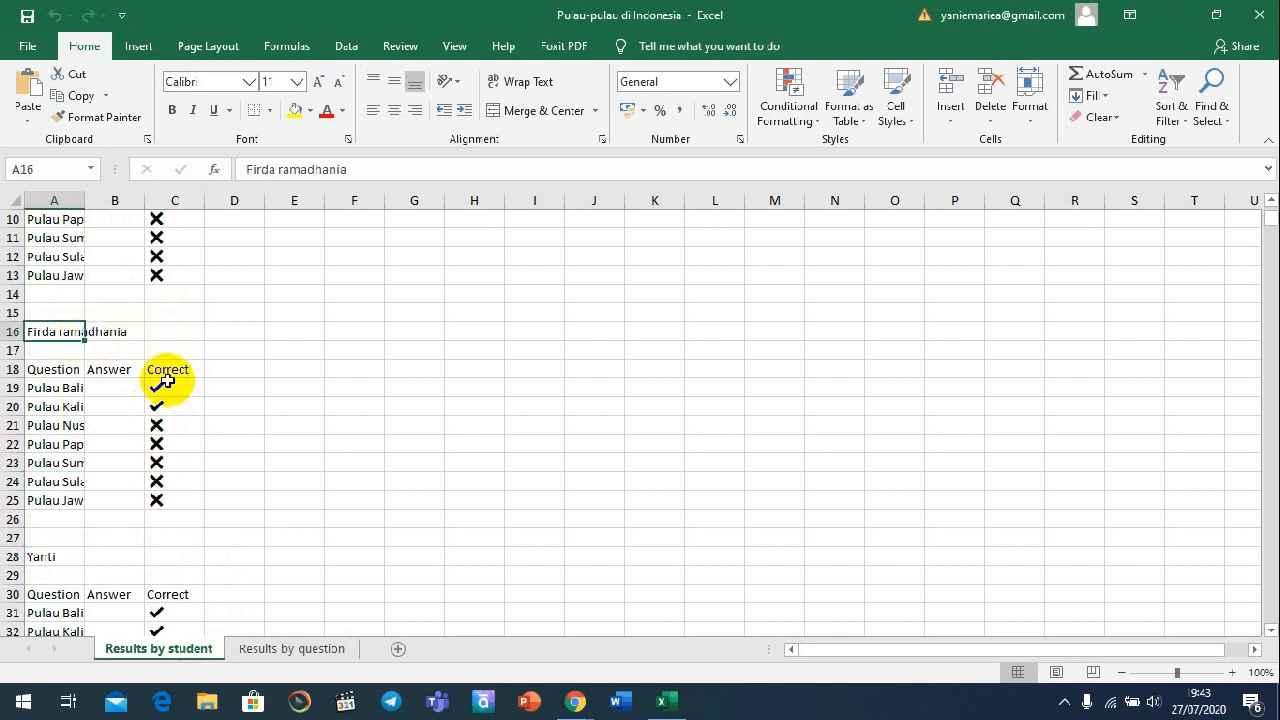